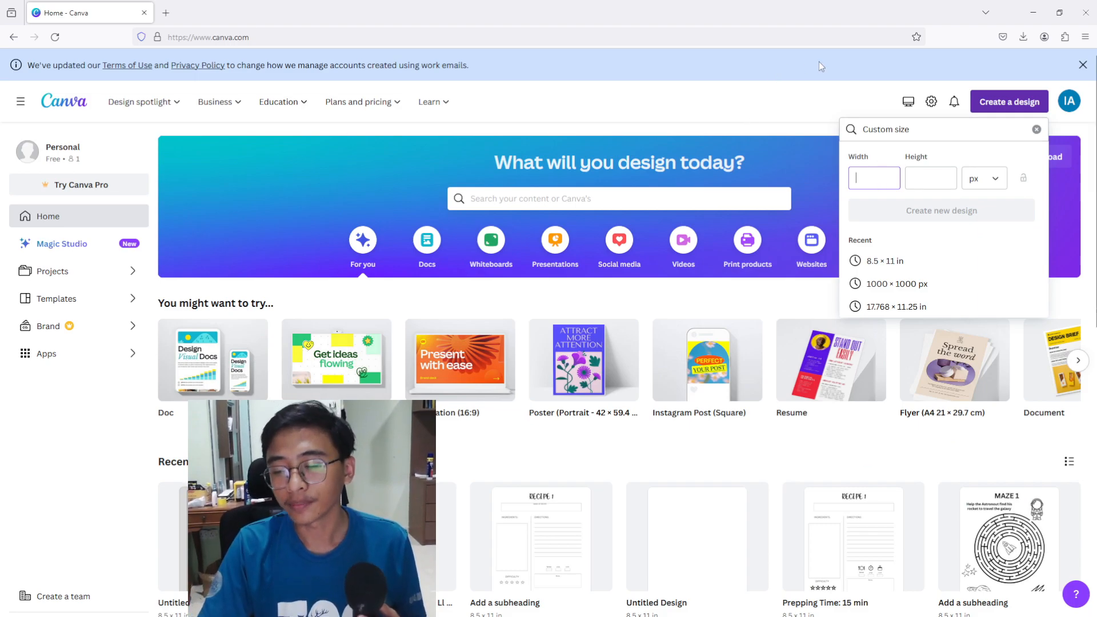
- Create a new custom-size design 8.5 in wide and 11 in high
{"action": "left_click", "coordinate": [983, 179]}
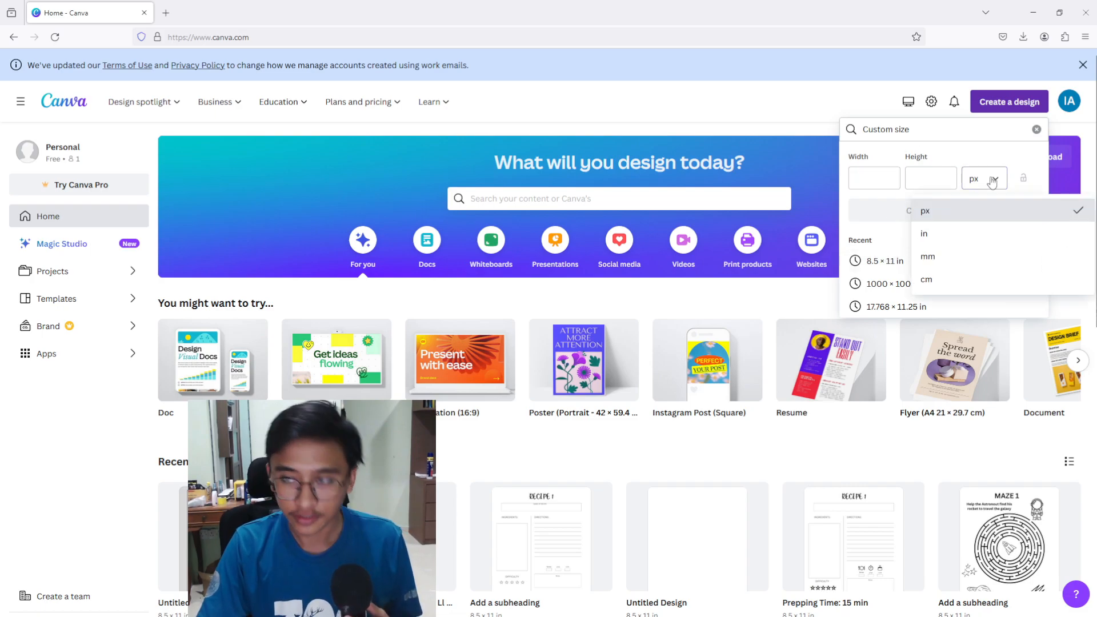
{"action": "left_click", "coordinate": [984, 232]}
{"action": "left_click", "coordinate": [864, 178]}
{"action": "type", "text": "8.5"}
{"action": "left_click", "coordinate": [921, 179]}
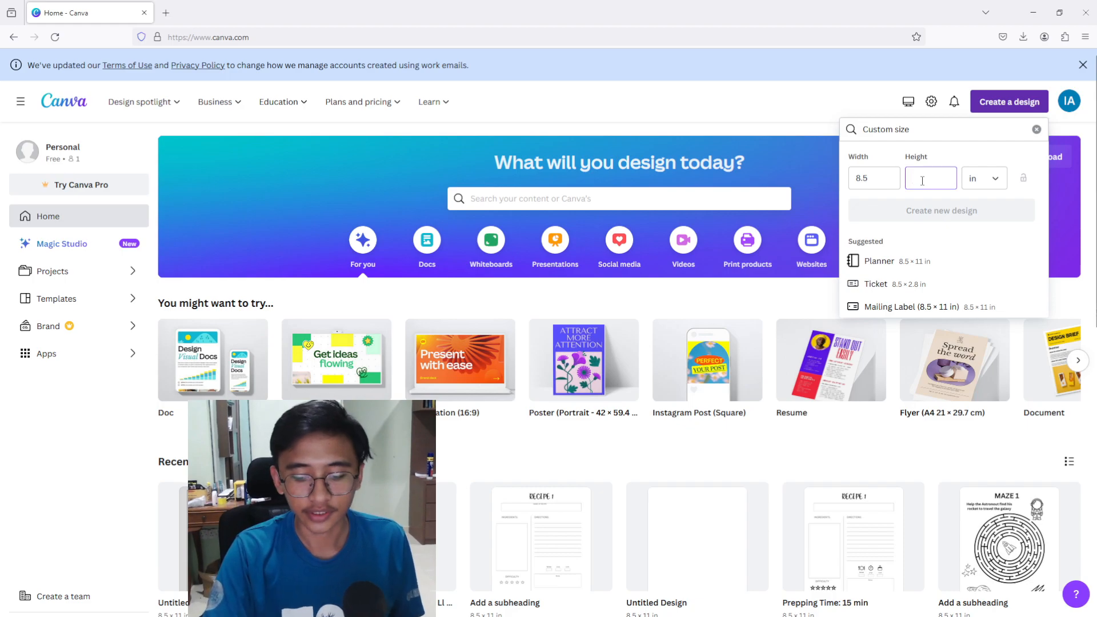
{"action": "type", "text": "11"}
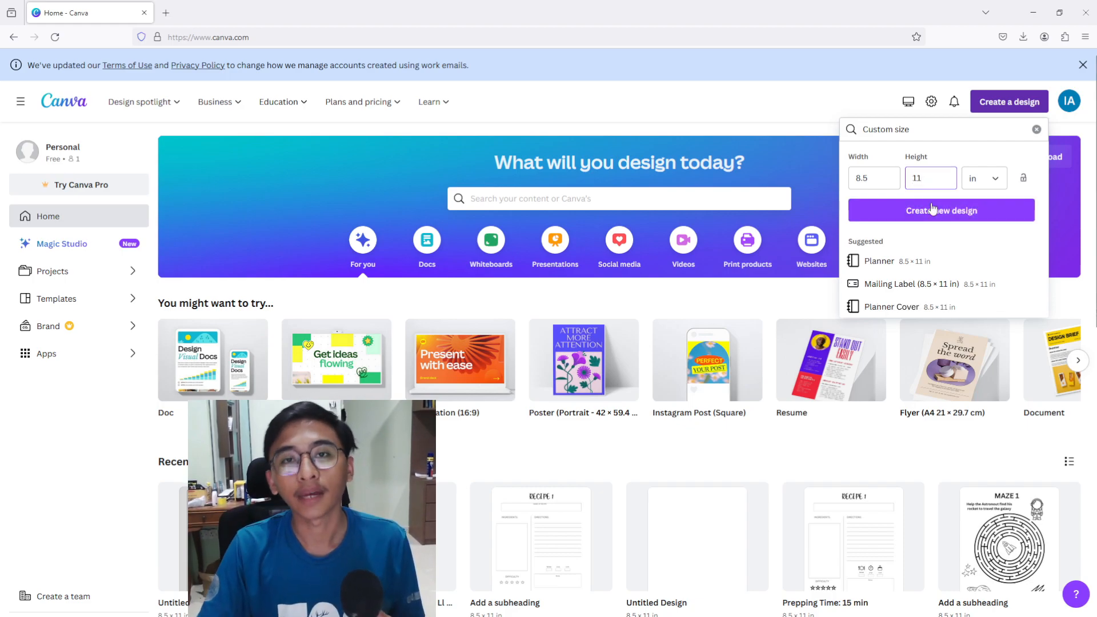
{"action": "left_click", "coordinate": [932, 207]}
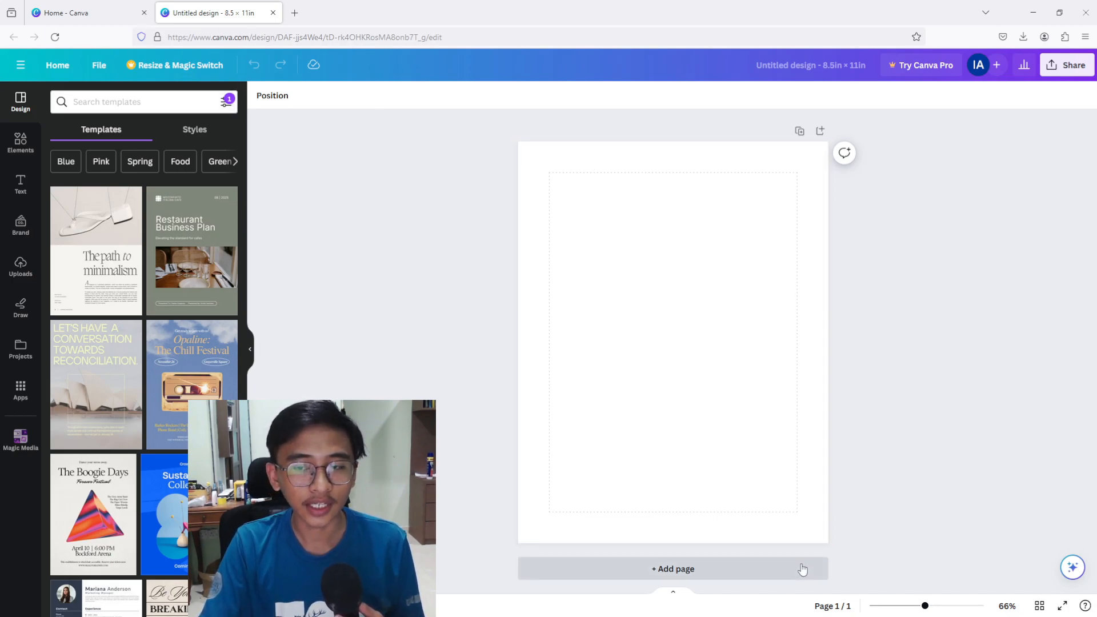
- Show the print bleed around the page, and hide it again
{"action": "left_click", "coordinate": [99, 65]}
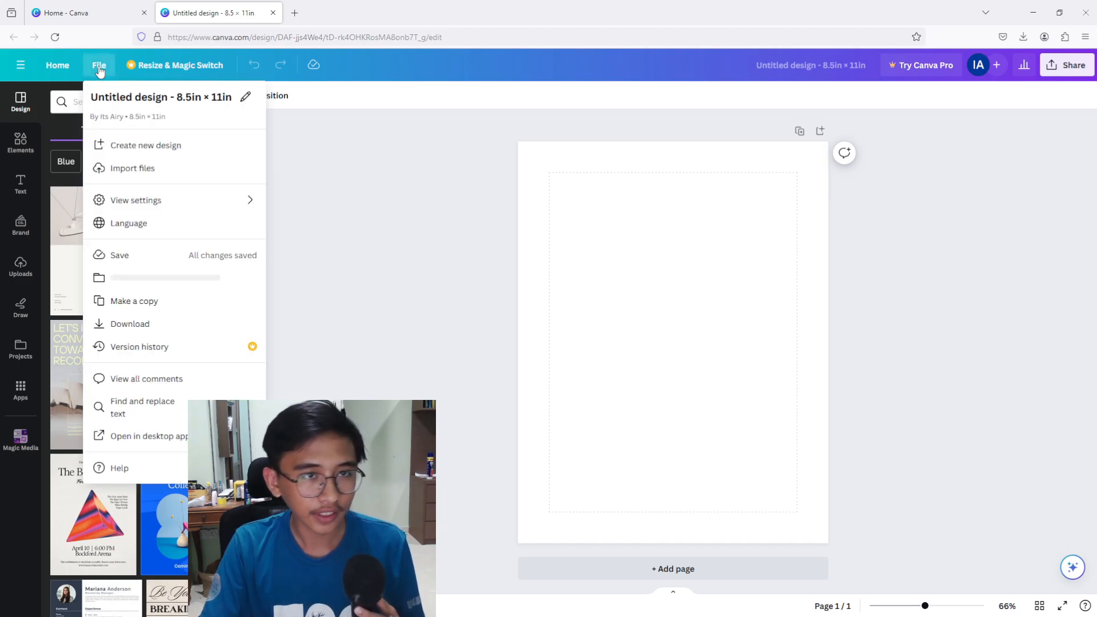
{"action": "left_click", "coordinate": [151, 212]}
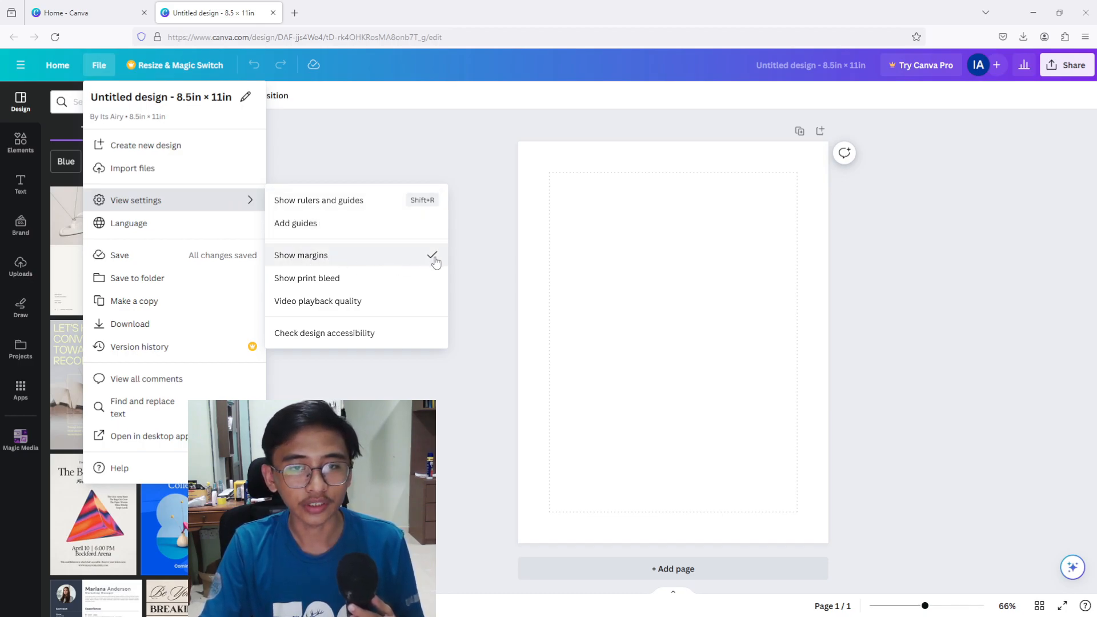
{"action": "left_click", "coordinate": [361, 286]}
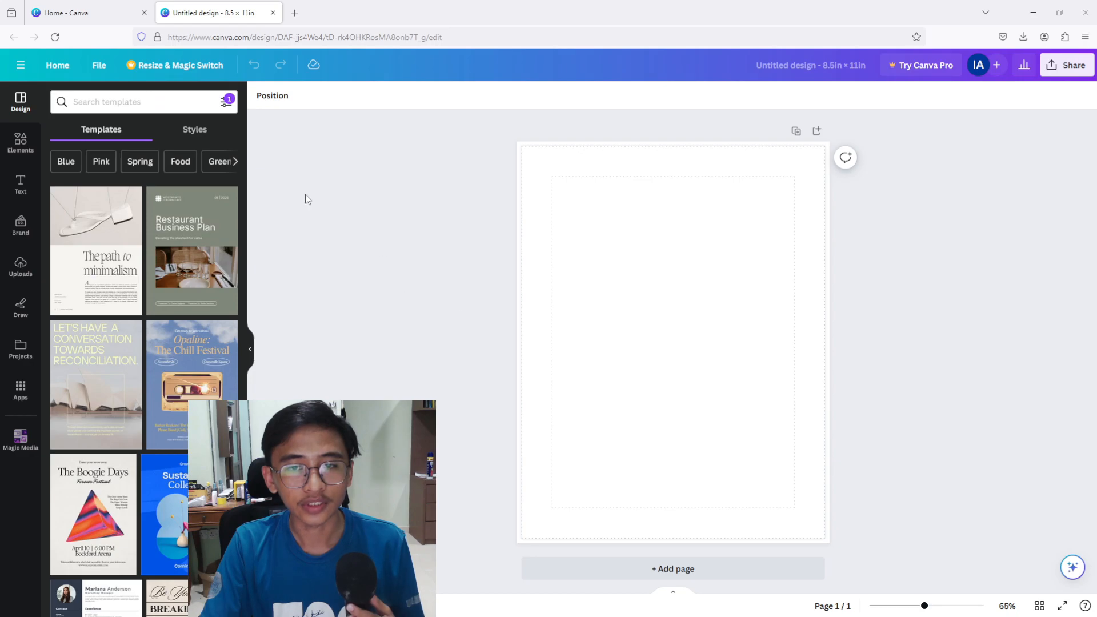
{"action": "left_click", "coordinate": [98, 65]}
{"action": "mouse_move", "coordinate": [186, 201]}
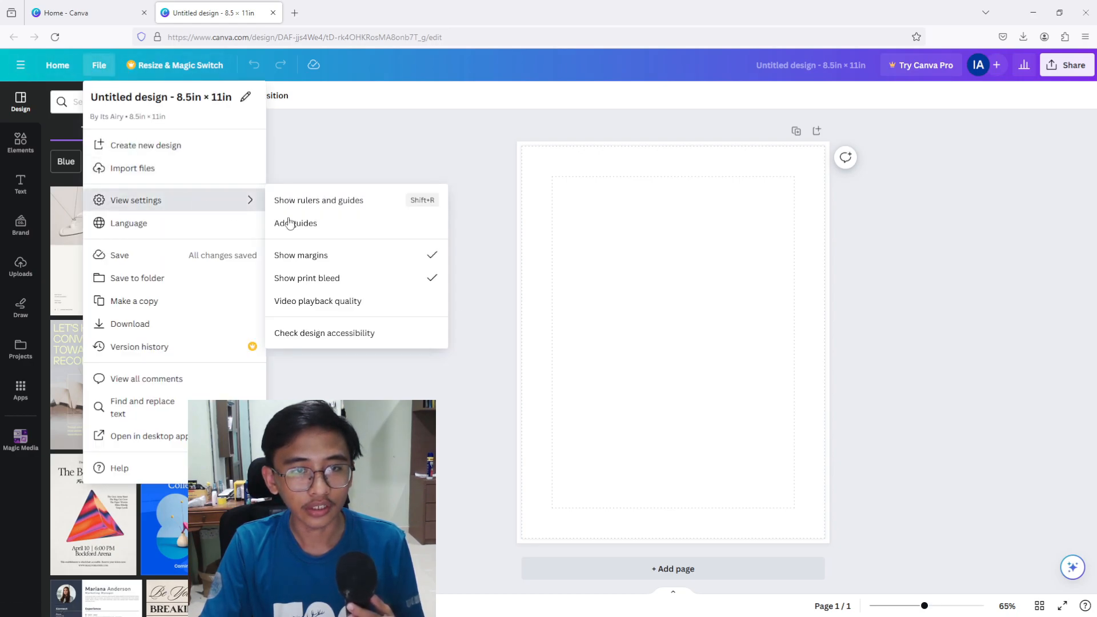
{"action": "left_click", "coordinate": [427, 279]}
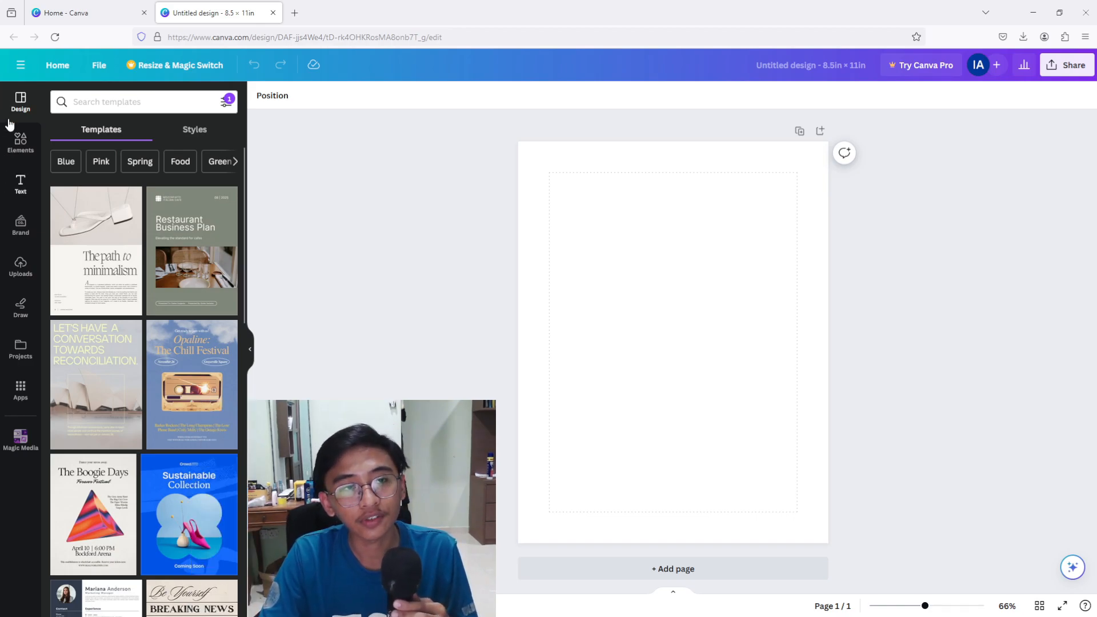
- Search the design templates for "alphabet tracing"
{"action": "left_click", "coordinate": [112, 102]}
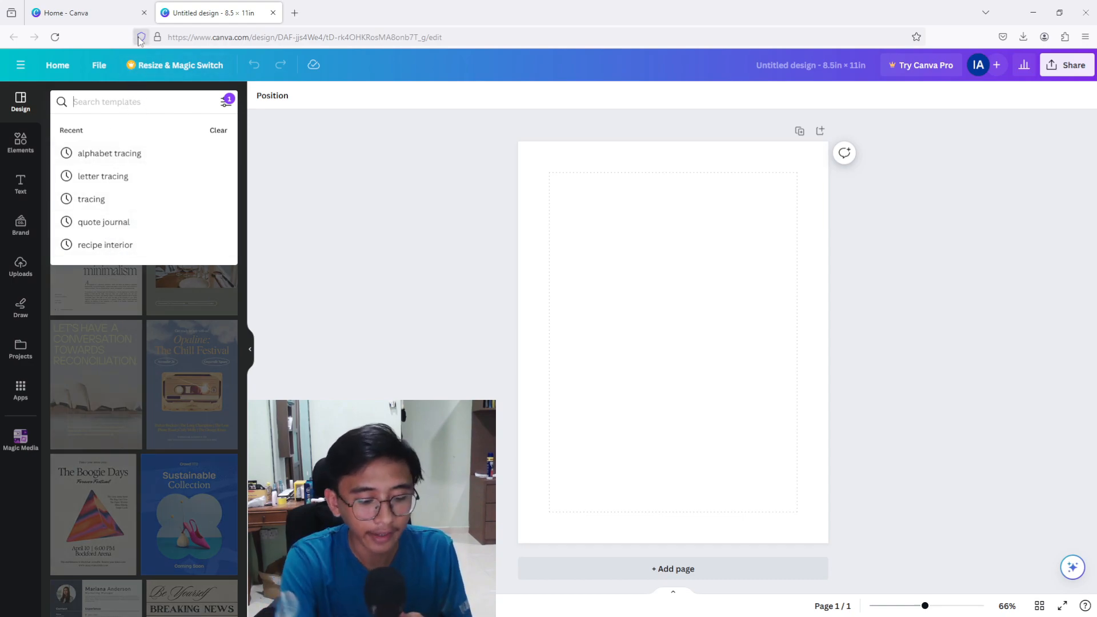
{"action": "type", "text": "alp"}
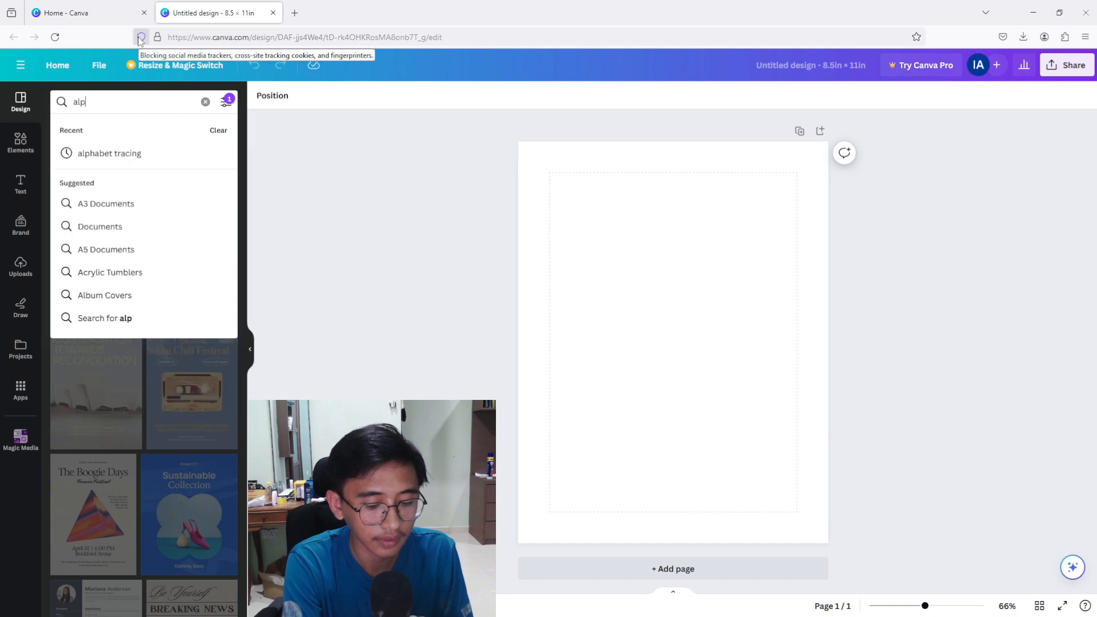
{"action": "type", "text": "habet tracing"}
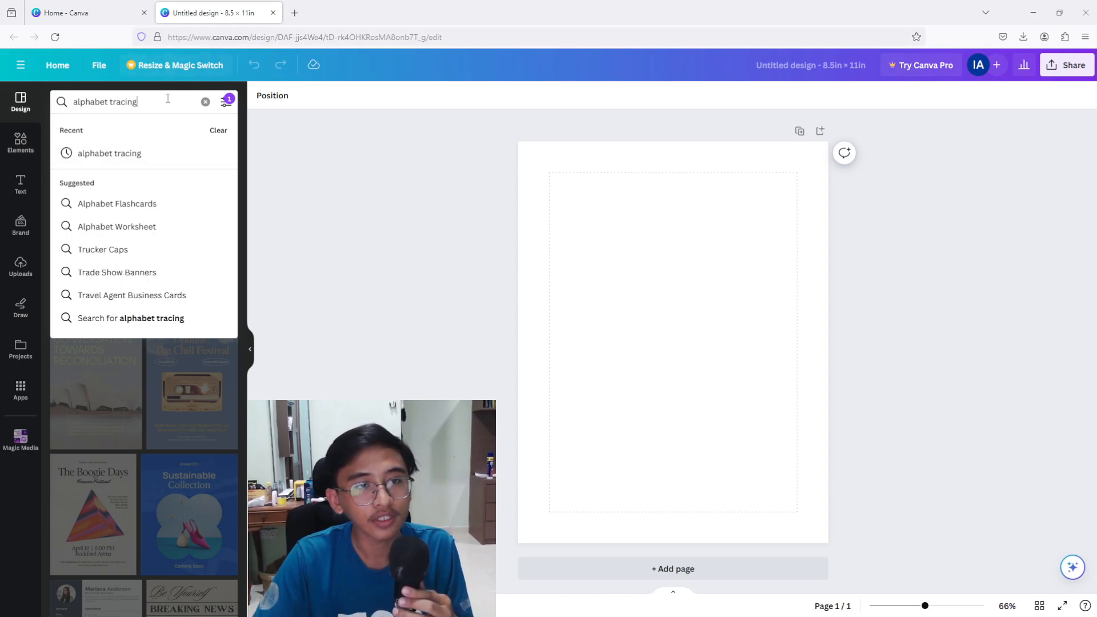
{"action": "left_click", "coordinate": [94, 153]}
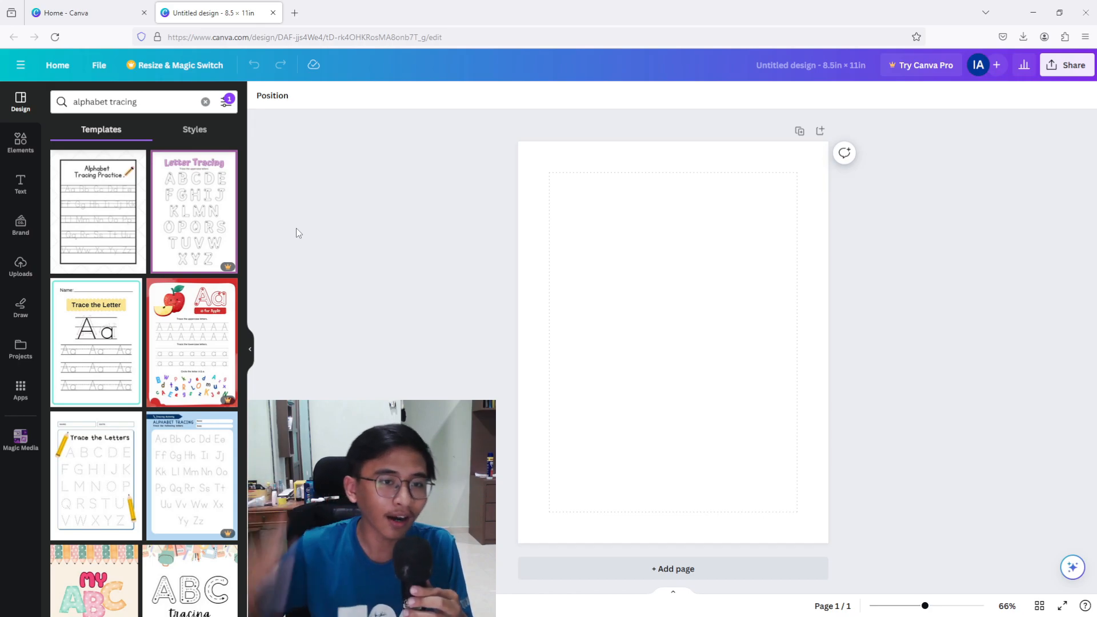
- Browse the found templates and apply the Black & White Alphabet Tracing Worksheet to the blank page
{"action": "left_click_drag", "start_coordinate": [244, 222], "coordinate": [236, 472]}
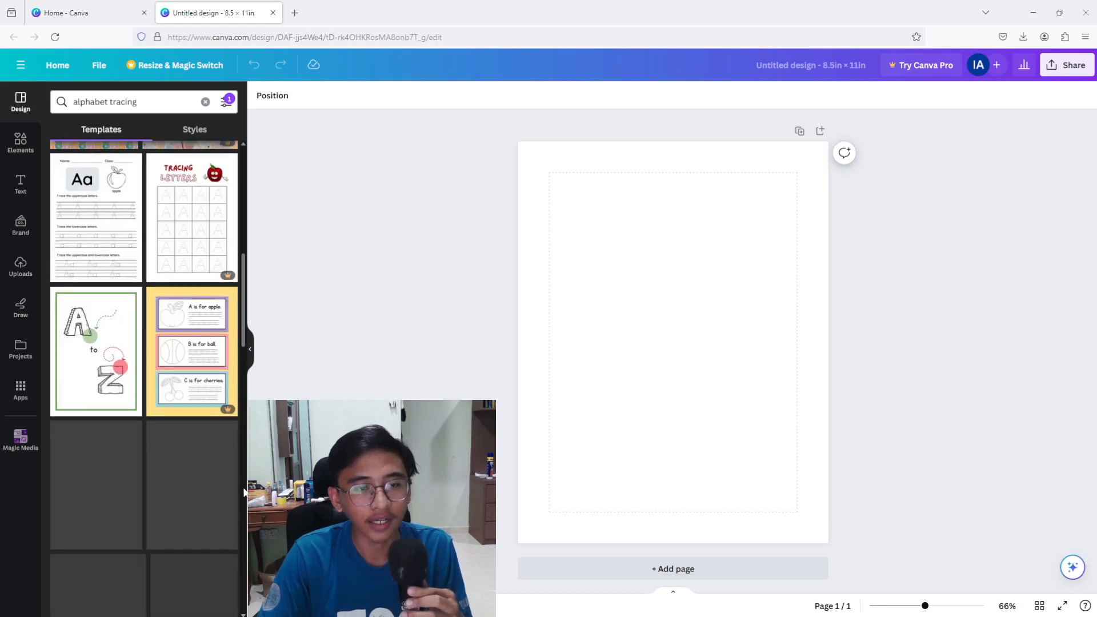
{"action": "left_click_drag", "start_coordinate": [239, 315], "coordinate": [235, 184]}
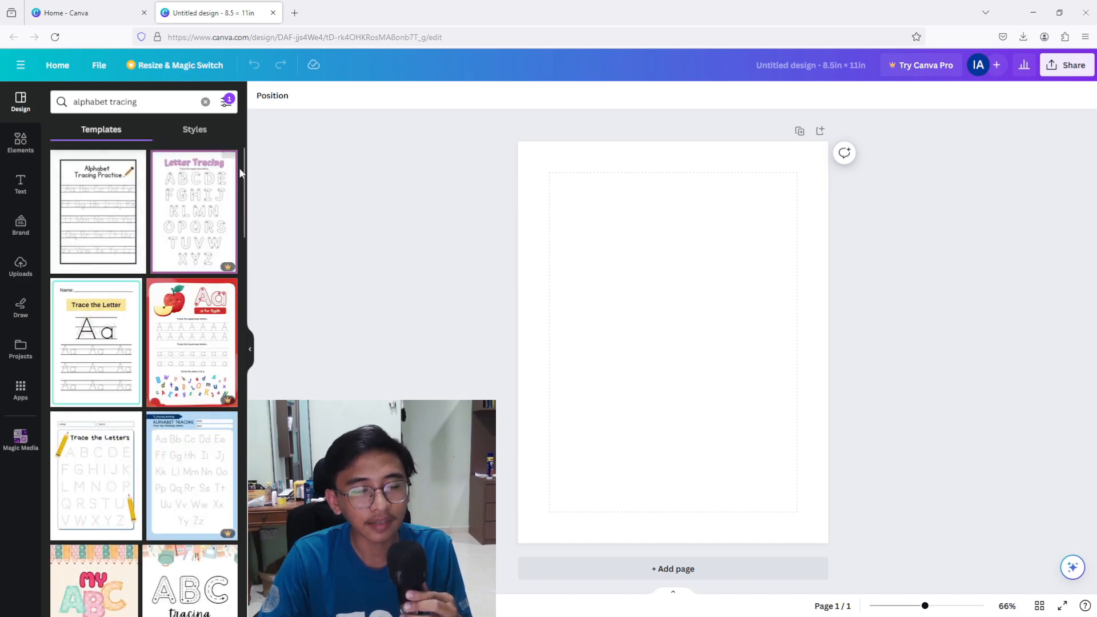
{"action": "left_click", "coordinate": [107, 186]}
{"action": "left_click", "coordinate": [639, 251]}
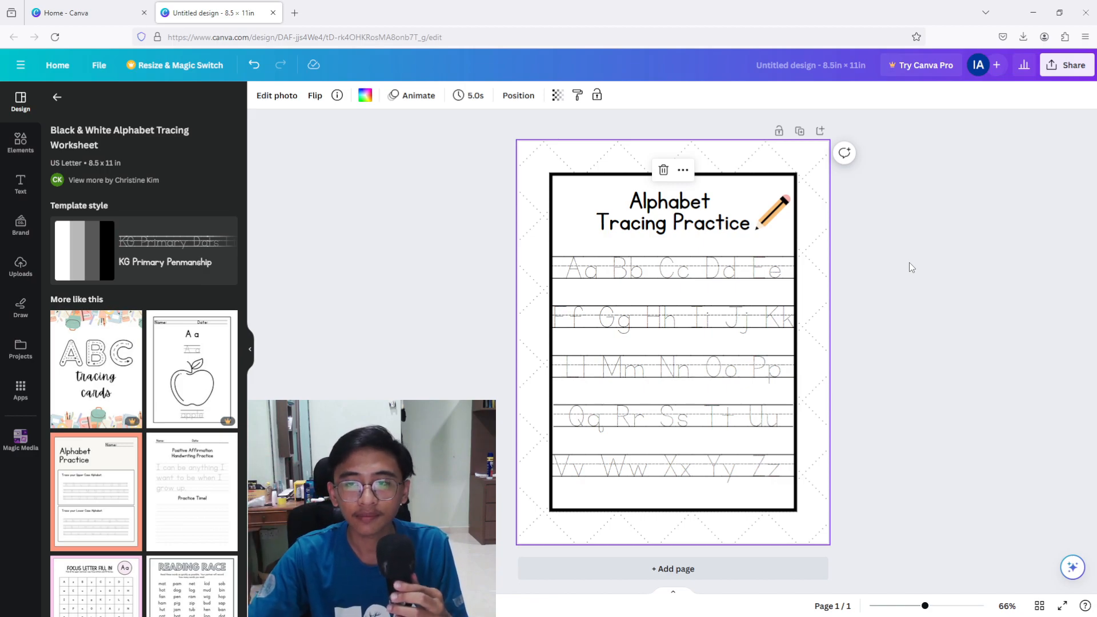
{"action": "left_click", "coordinate": [441, 240]}
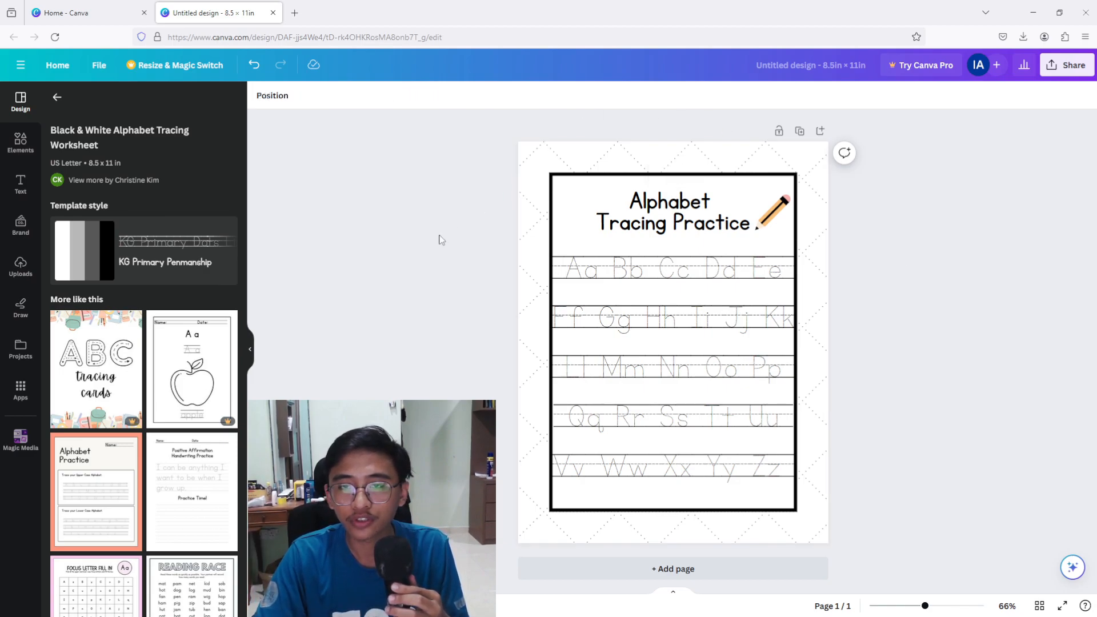
- Delete the dotted background pattern and the thick black frame from the worksheet
{"action": "left_click", "coordinate": [529, 153]}
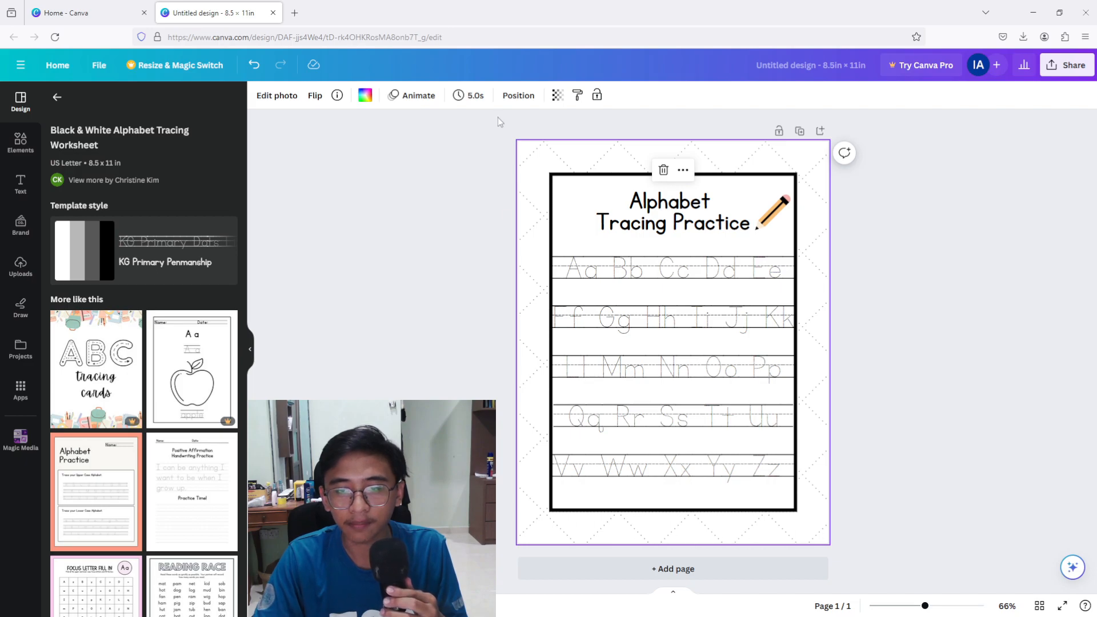
{"action": "key", "text": "Delete"}
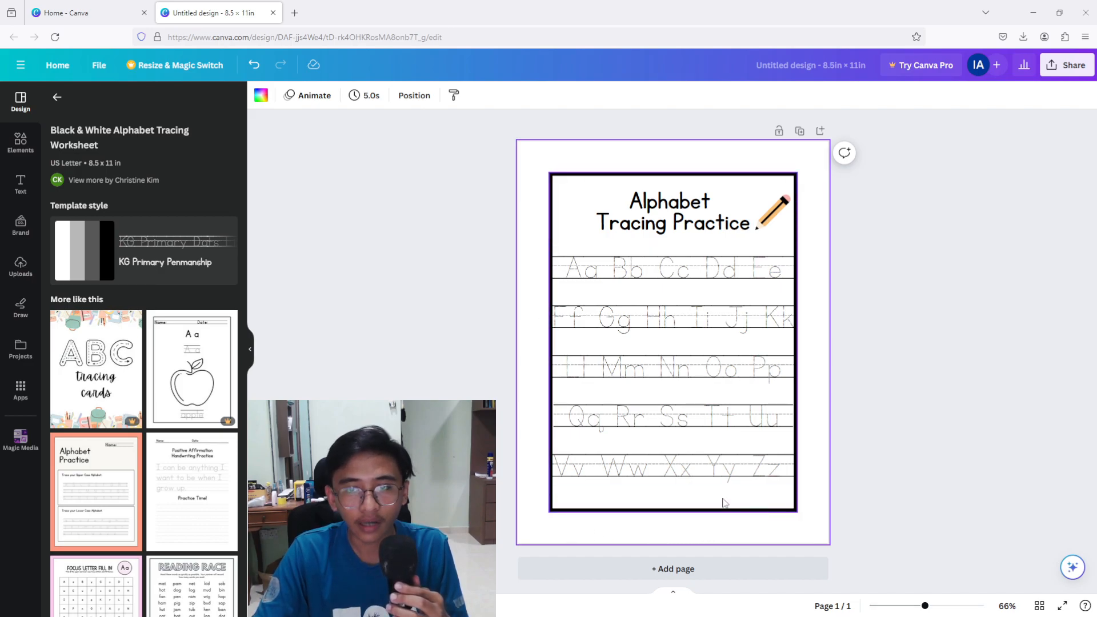
{"action": "left_click", "coordinate": [906, 283]}
{"action": "left_click", "coordinate": [633, 178]}
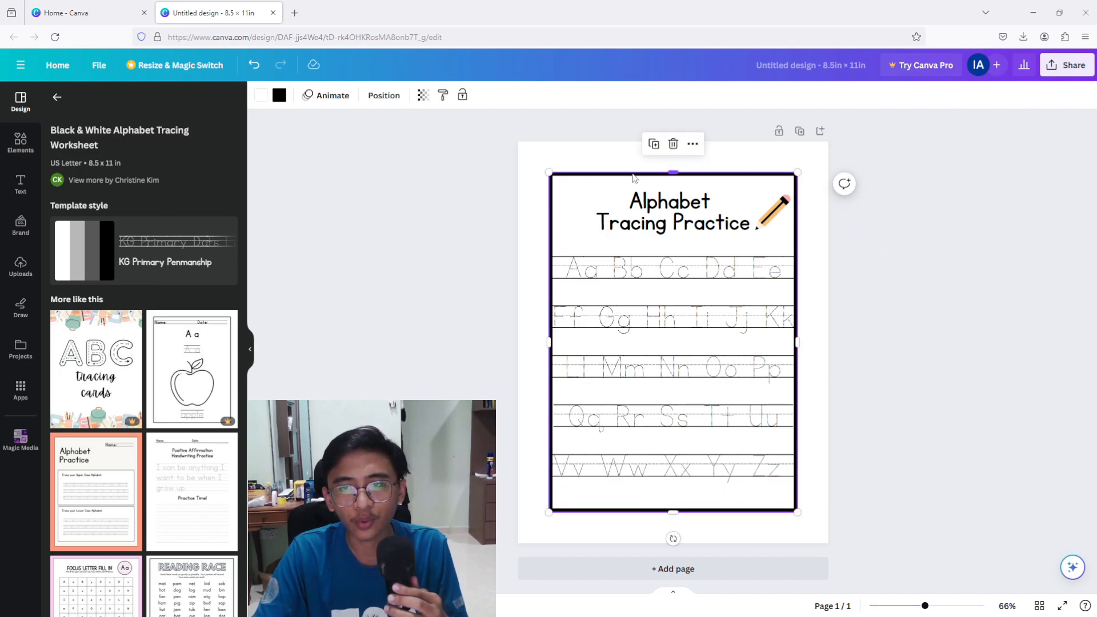
{"action": "key", "text": "Delete"}
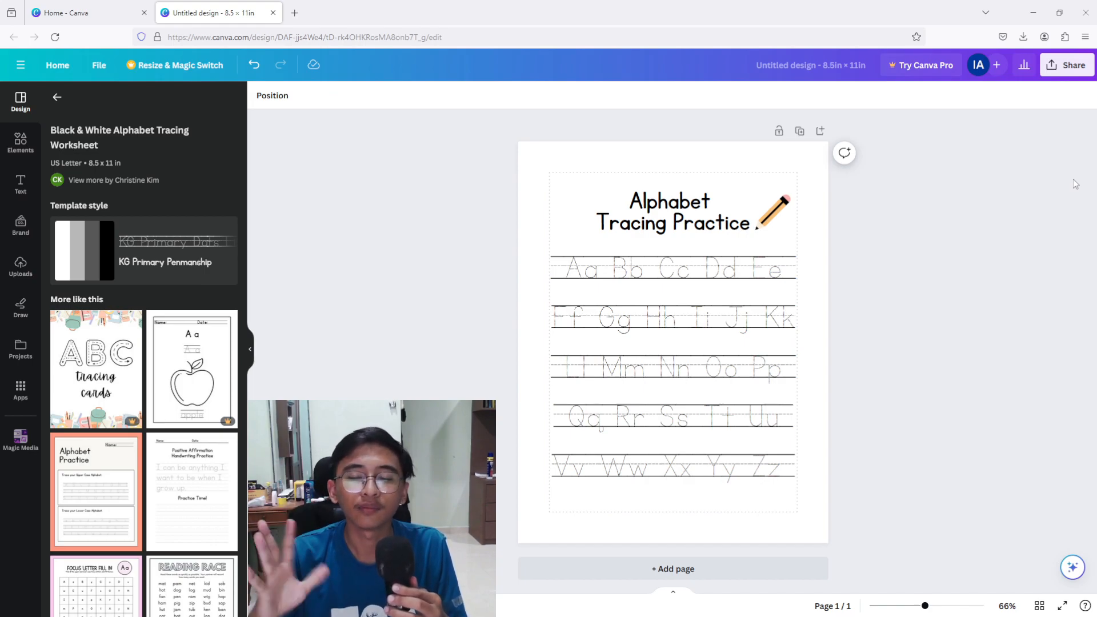
- Delete all rows of tracing letters below the "Aa Bb Cc Dd Ee" row, including the leftover empty line
{"action": "left_click", "coordinate": [630, 273]}
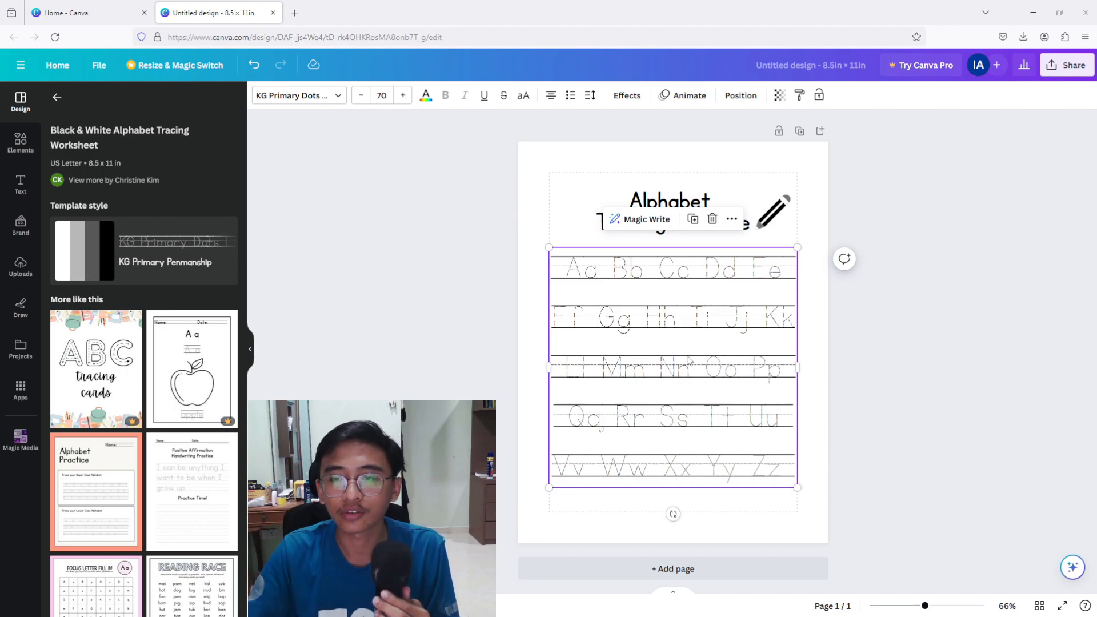
{"action": "left_click", "coordinate": [1026, 350]}
{"action": "left_click", "coordinate": [752, 323]}
{"action": "left_click", "coordinate": [752, 323]}
{"action": "left_click", "coordinate": [761, 422]}
{"action": "left_click_drag", "start_coordinate": [797, 464], "coordinate": [572, 292]}
{"action": "key", "text": "BackSpace"}
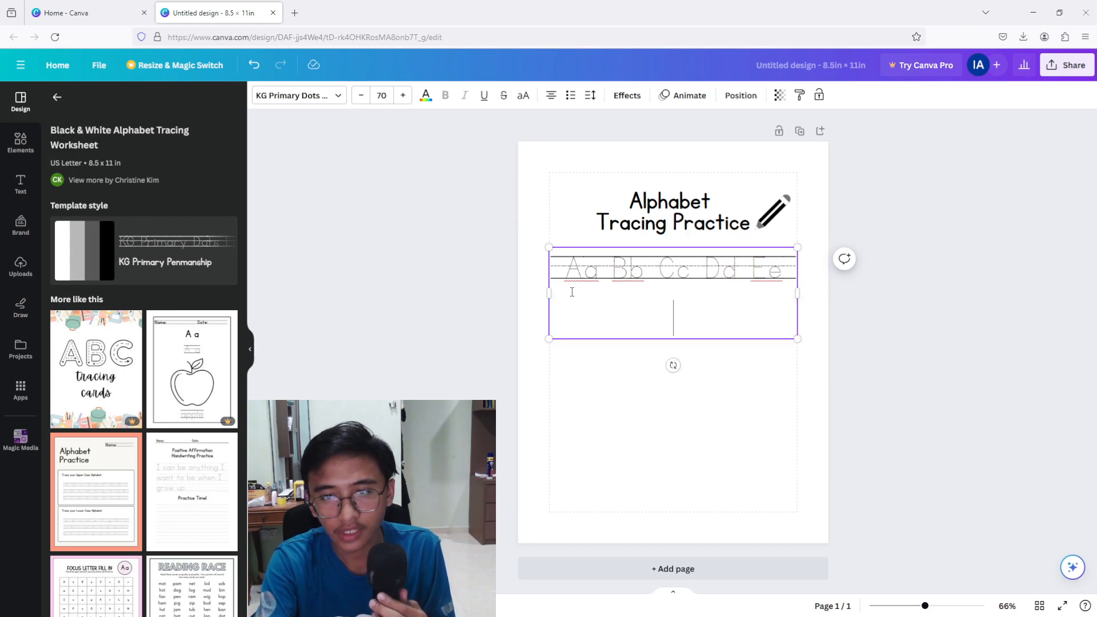
{"action": "key", "text": "BackSpace"}
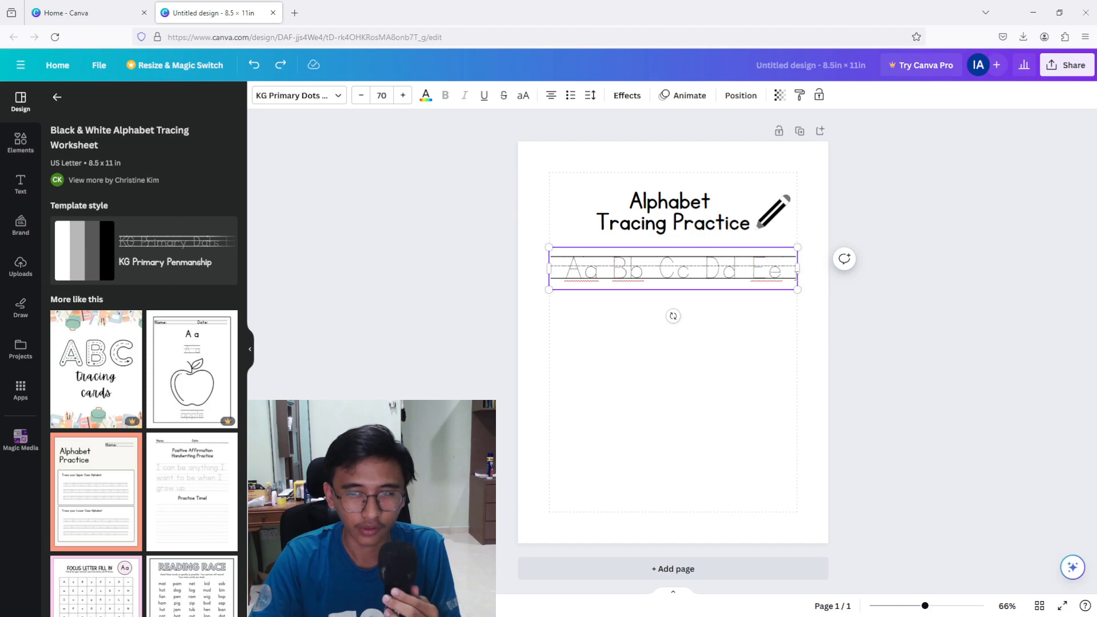
- Clear the remaining row of letters from the tracing text box, keeping the empty box
{"action": "key", "text": "shift+Left"}
{"action": "key", "text": "shift+Left"}
{"action": "key", "text": "shift+Left"}
{"action": "key", "text": "shift+Left"}
{"action": "key", "text": "shift+Left"}
{"action": "key", "text": "shift+Left"}
{"action": "key", "text": "shift+Left"}
{"action": "key", "text": "shift+Left"}
{"action": "key", "text": "shift+Left"}
{"action": "key", "text": "shift+Left"}
{"action": "key", "text": "shift+Left"}
{"action": "key", "text": "shift+Left"}
{"action": "key", "text": "shift+Left"}
{"action": "key", "text": "shift+Left"}
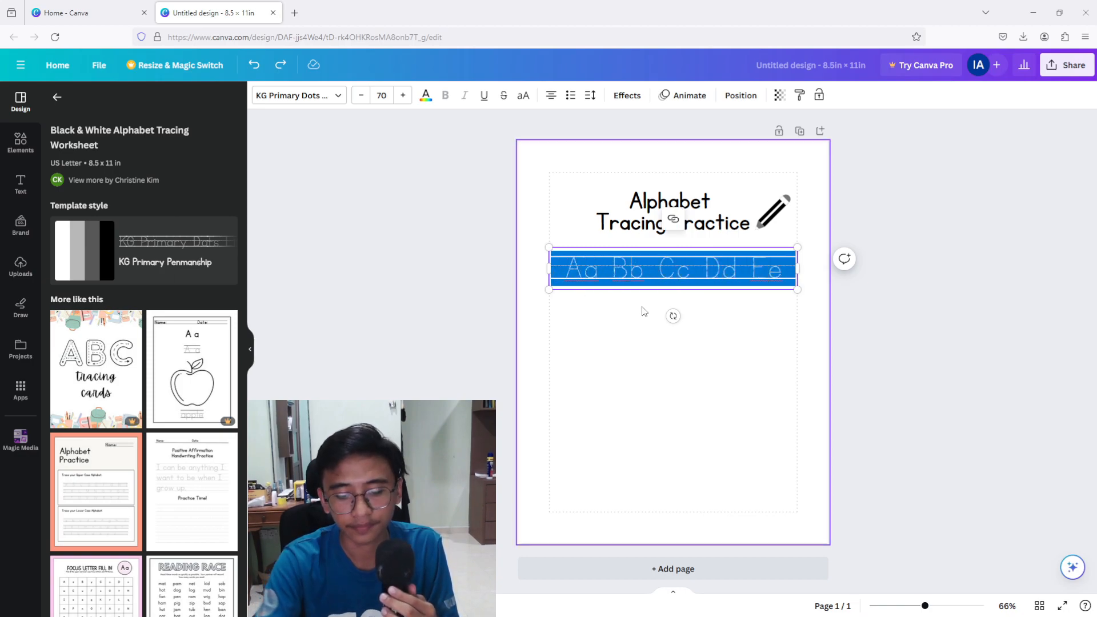
{"action": "key", "text": "BackSpace"}
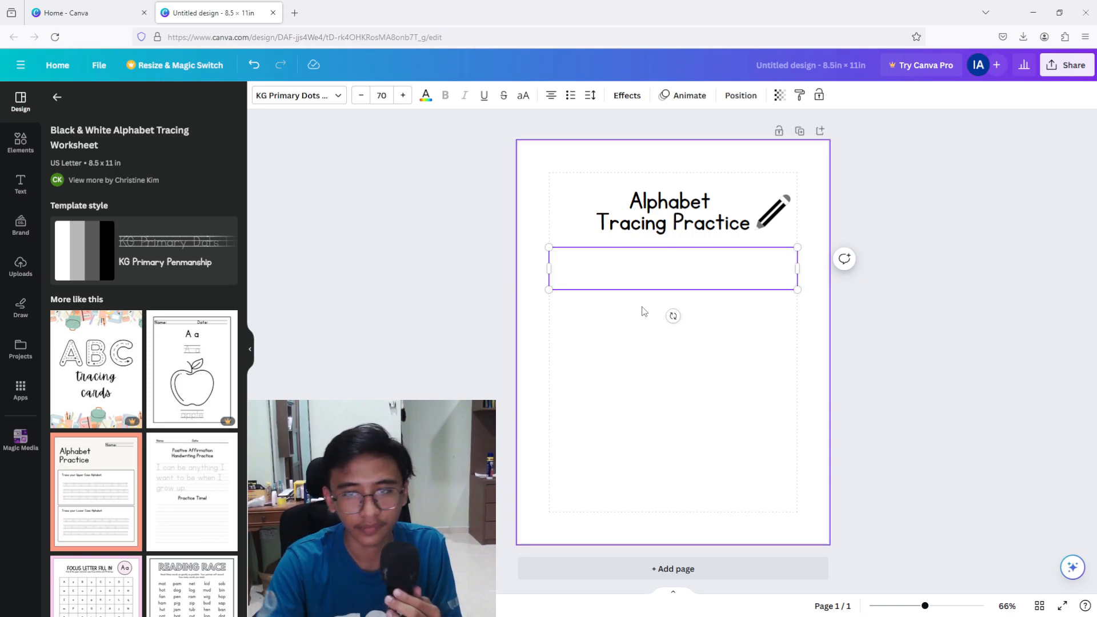
- Fill the empty tracing text box with "Aa Bb Cc Dd" in the lined KG Primary Dots document font
{"action": "left_click", "coordinate": [328, 99]}
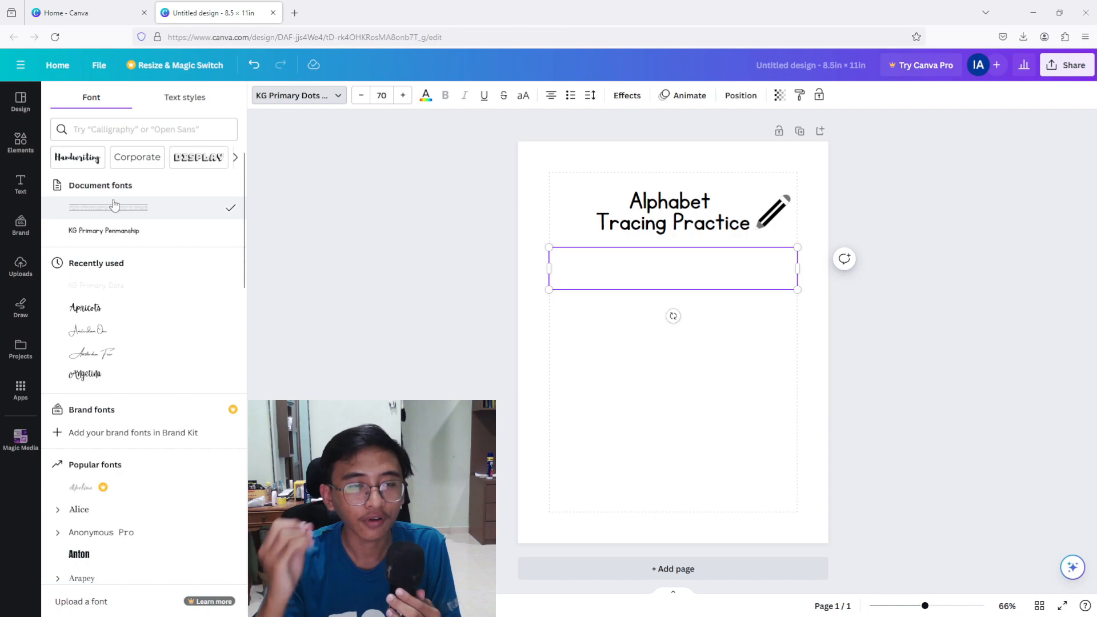
{"action": "left_click", "coordinate": [114, 207]}
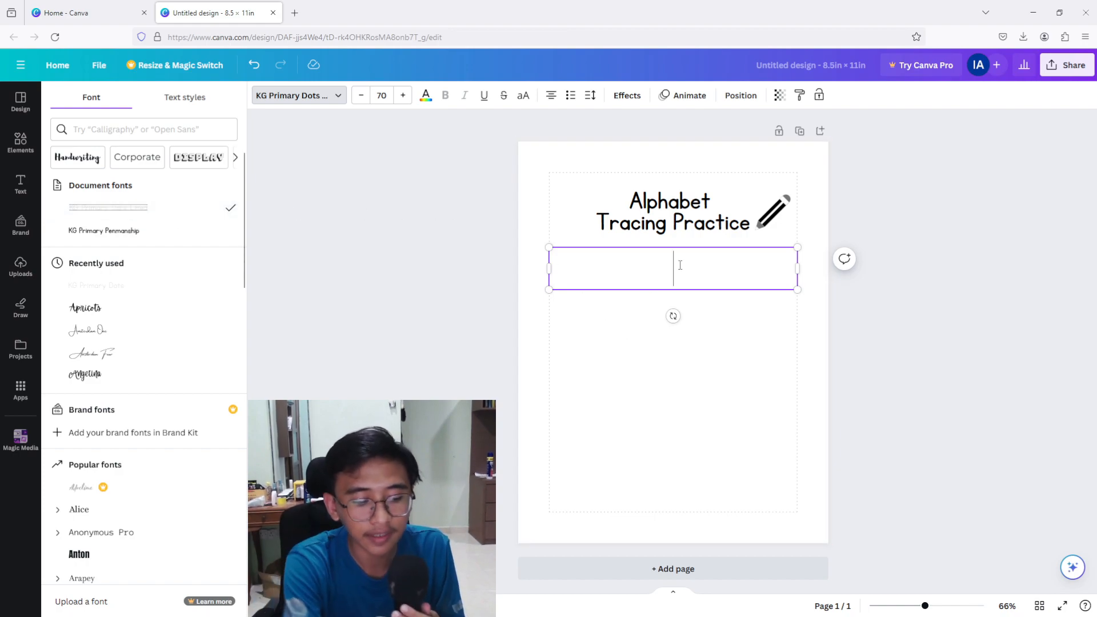
{"action": "type", "text": "A"}
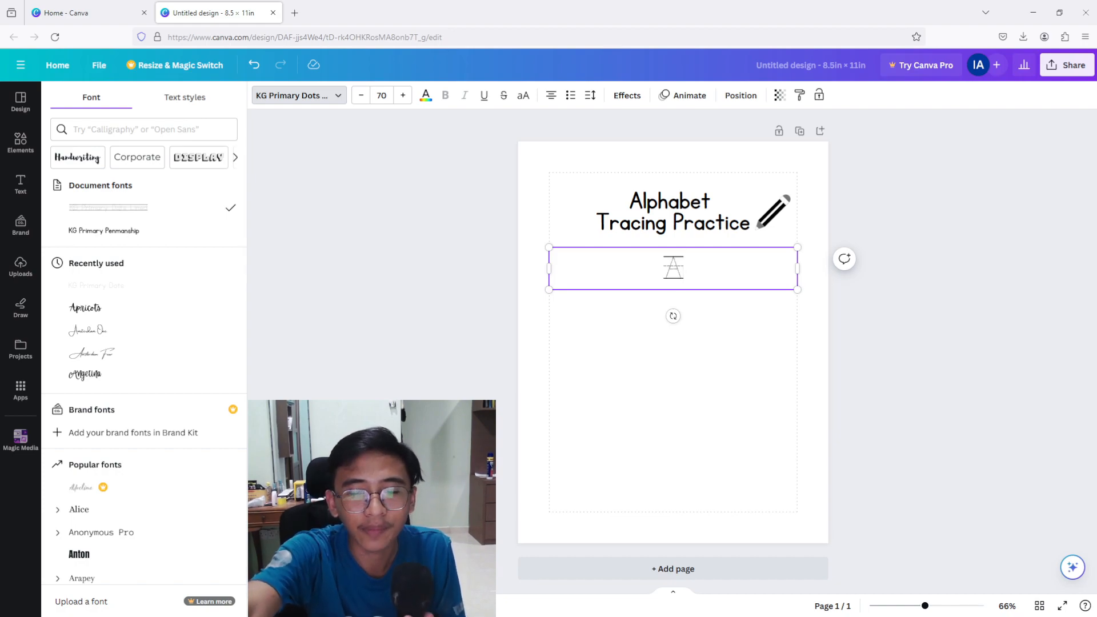
{"action": "type", "text": "a"}
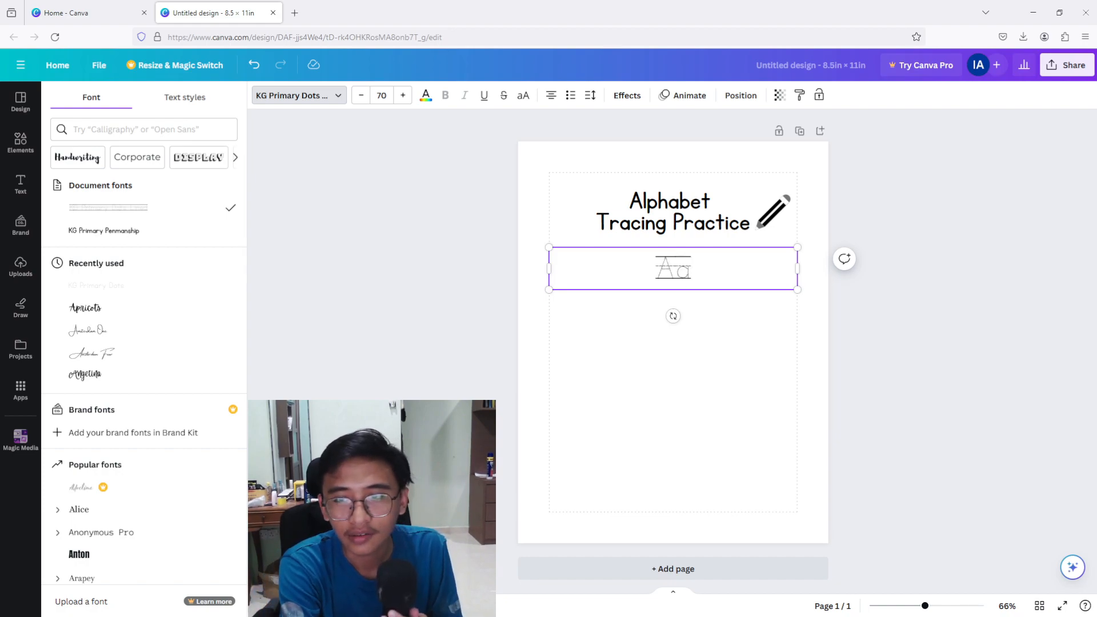
{"action": "type", "text": " B"}
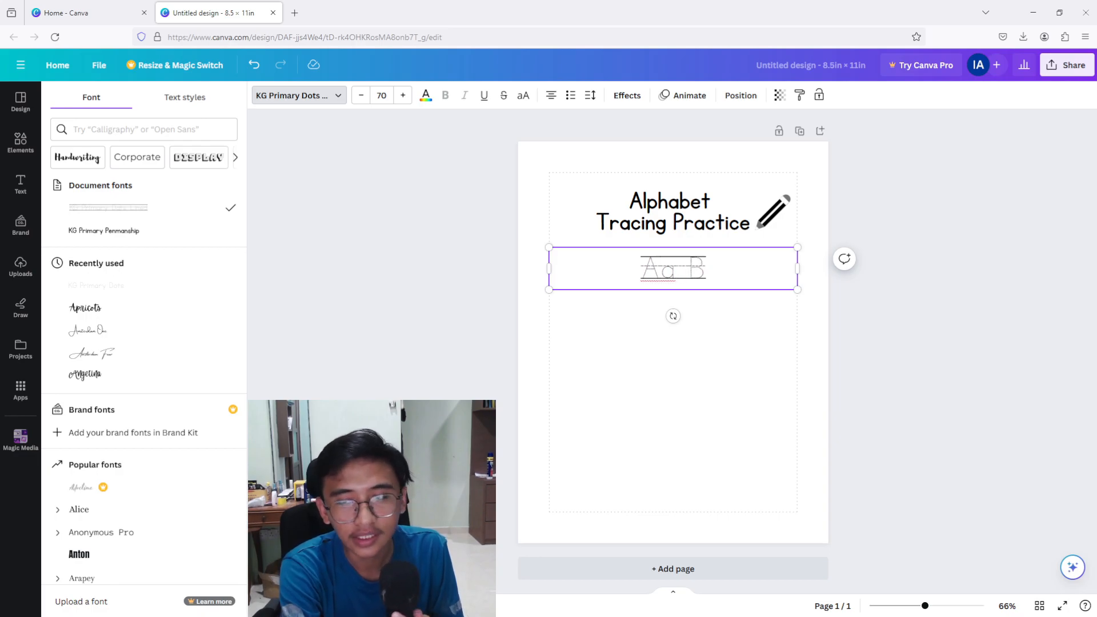
{"action": "type", "text": "b C"}
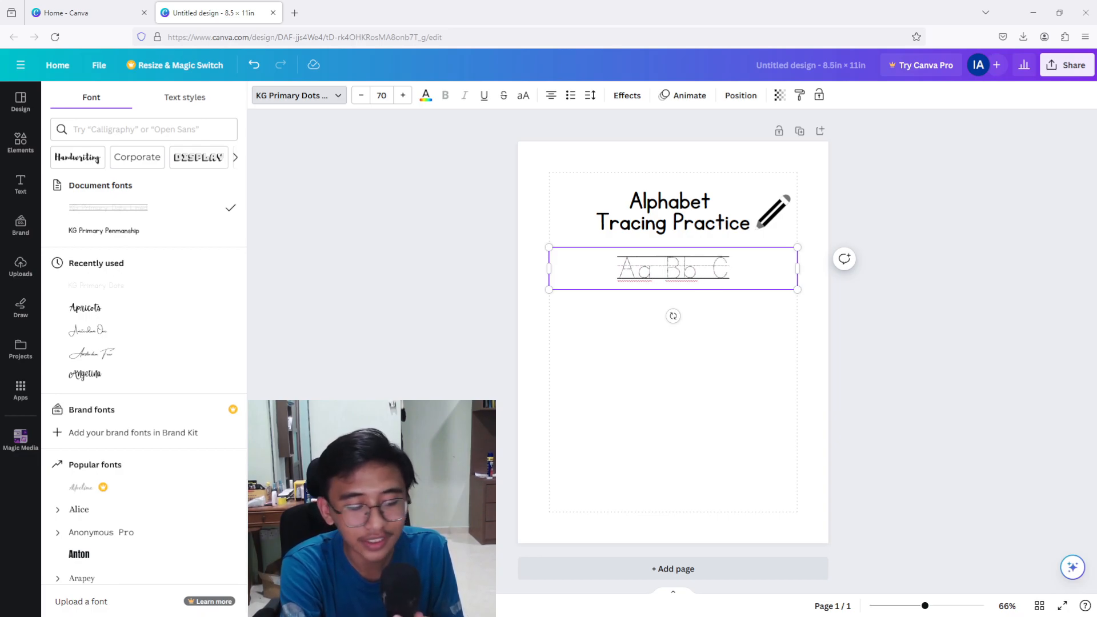
{"action": "type", "text": "c "}
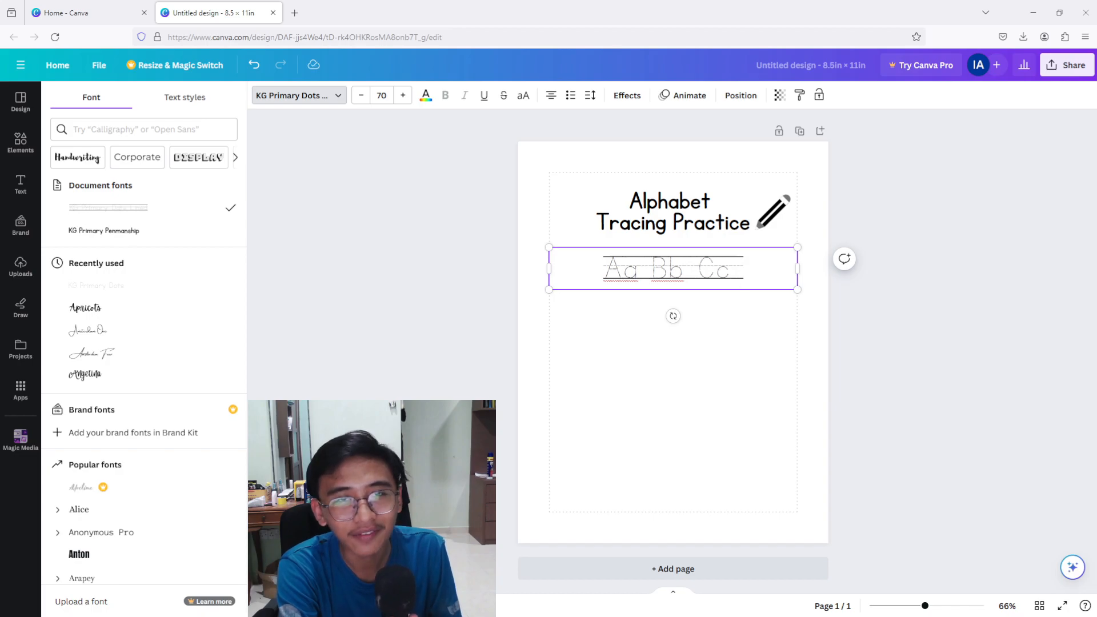
{"action": "type", "text": "D"}
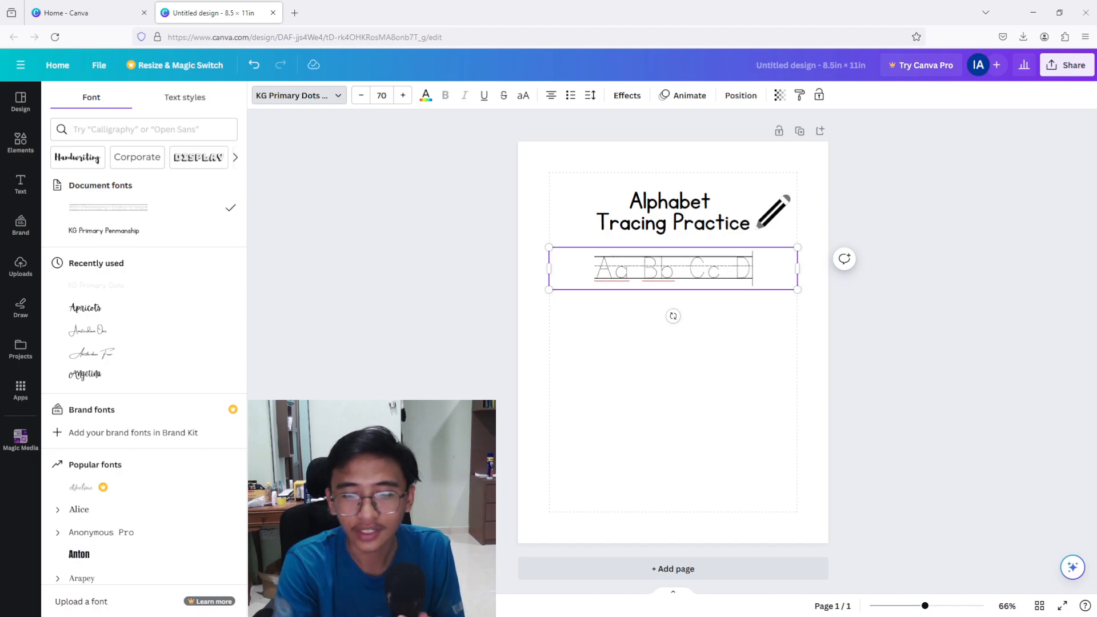
{"action": "type", "text": "d"}
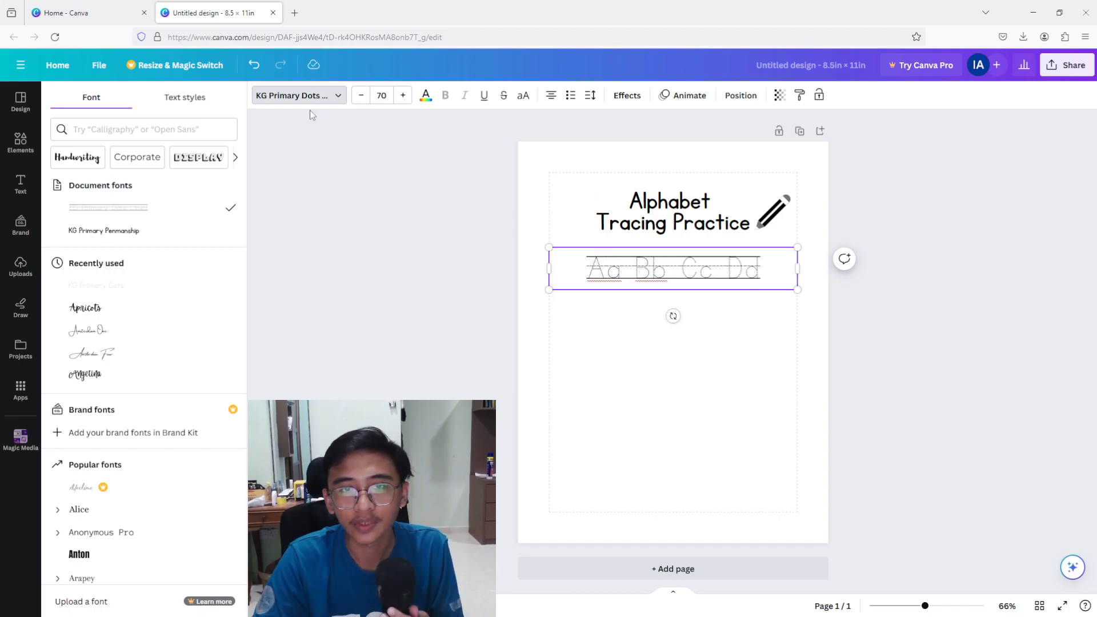
- Try larger font sizes of 80, 81 and 120 on the "Aa Bb Cc Dd" tracing row
{"action": "left_click", "coordinate": [383, 95]}
{"action": "scroll", "coordinate": [396, 305], "scroll_direction": "down", "scroll_amount": 3}
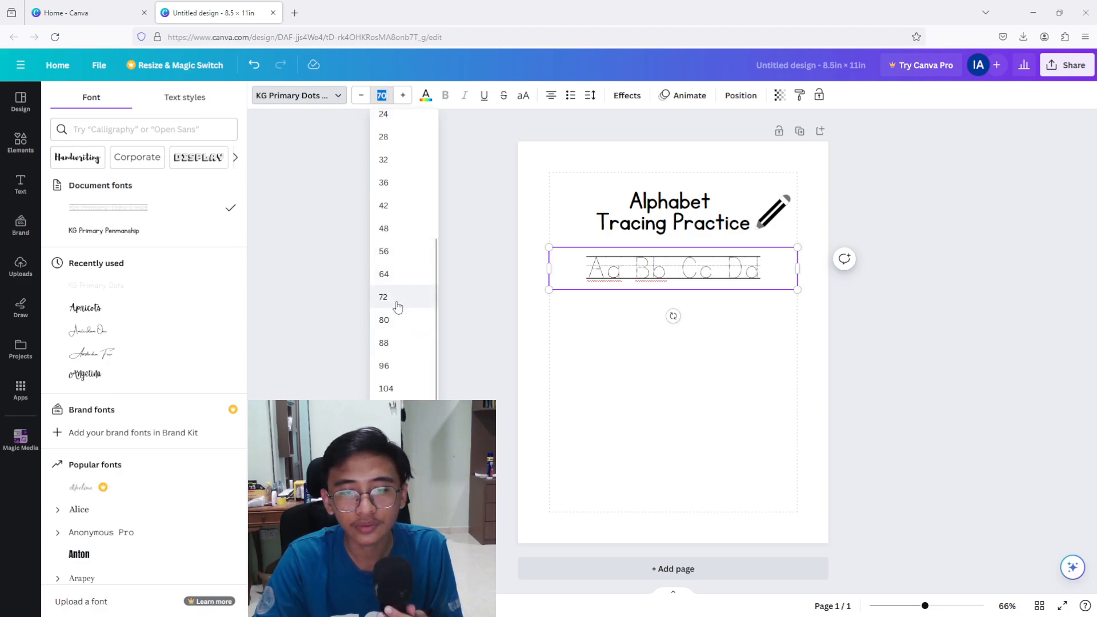
{"action": "left_click", "coordinate": [397, 321]}
{"action": "left_click", "coordinate": [403, 96]}
{"action": "left_click", "coordinate": [382, 95]}
{"action": "type", "text": "120"}
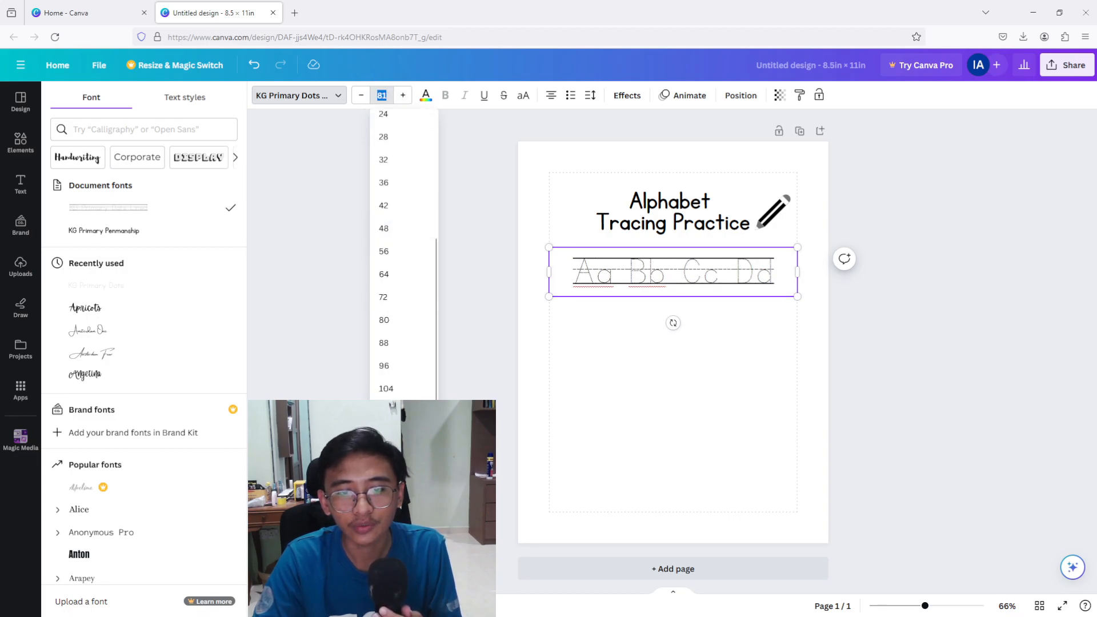
{"action": "key", "text": "Return"}
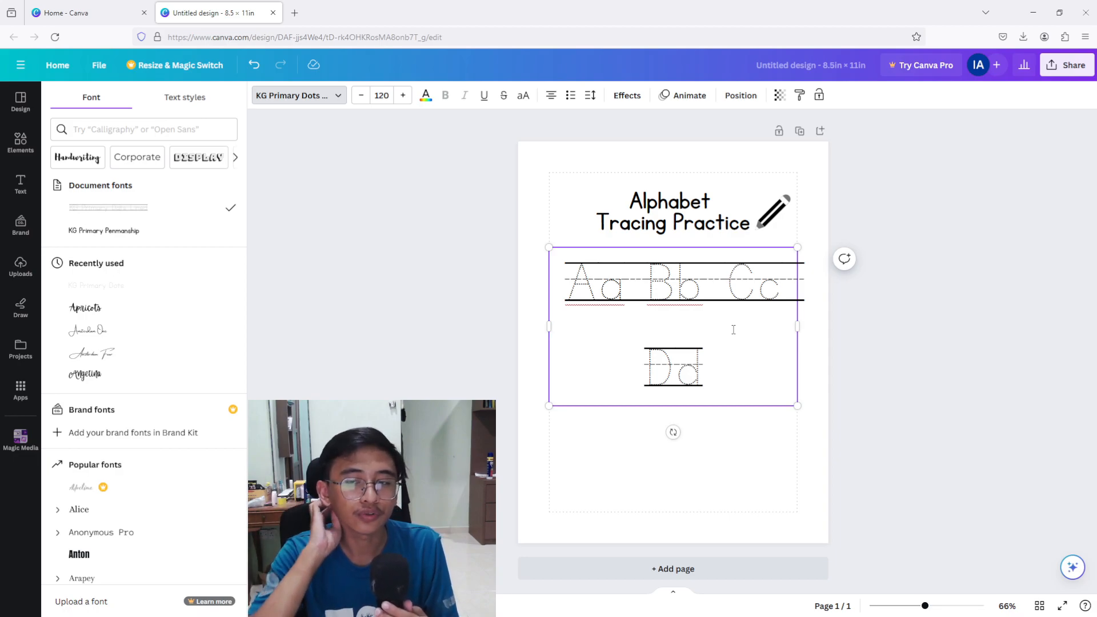
- Set the tracing row's font size to 72 and add "Ee" to the end of its letters
{"action": "left_click", "coordinate": [392, 98]}
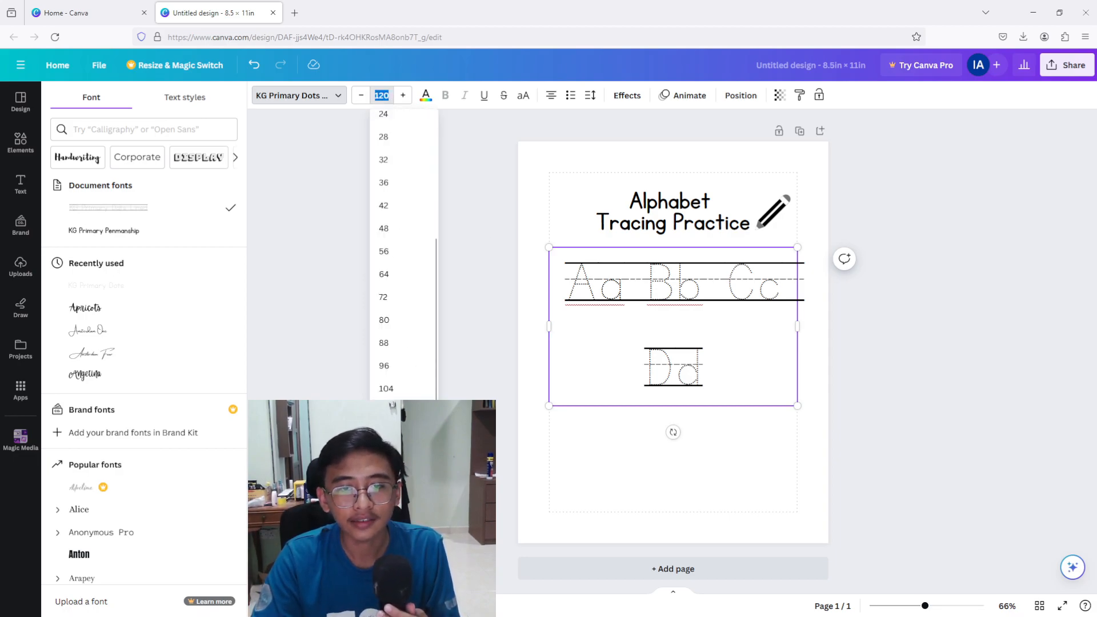
{"action": "left_click", "coordinate": [387, 297]}
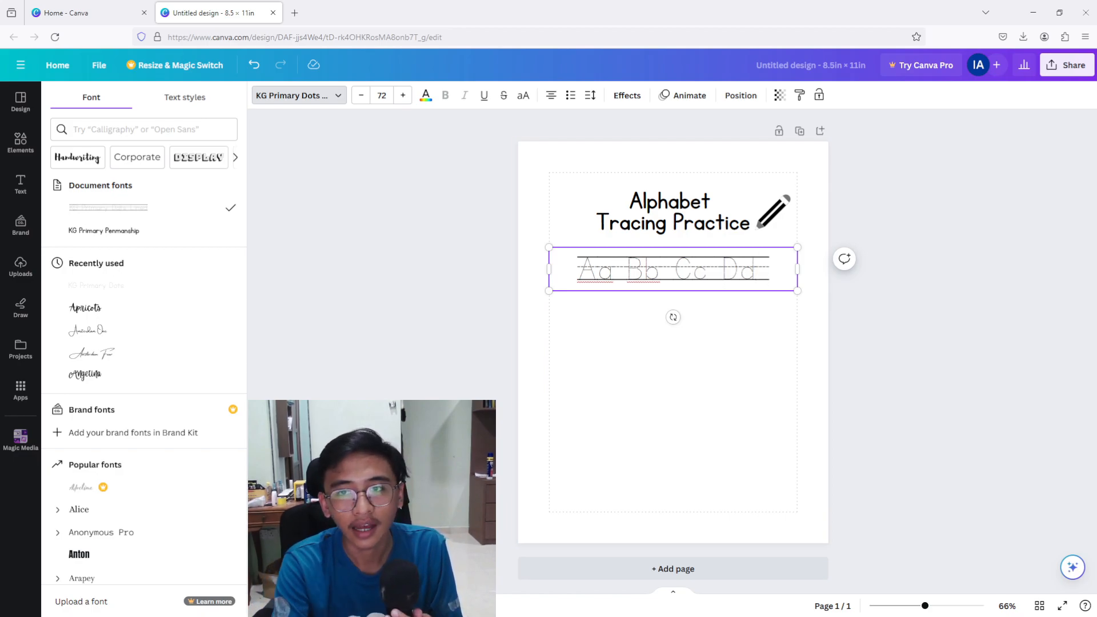
{"action": "type", "text": "Ee"}
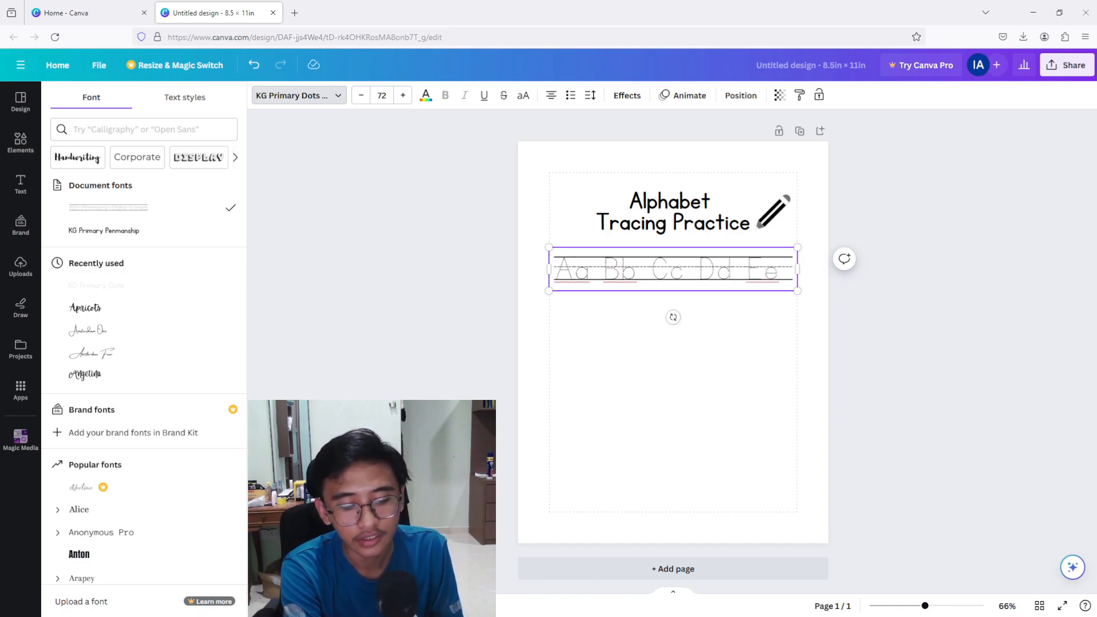
{"action": "key", "text": "Return"}
{"action": "key", "text": "BackSpace"}
{"action": "key", "text": "BackSpace"}
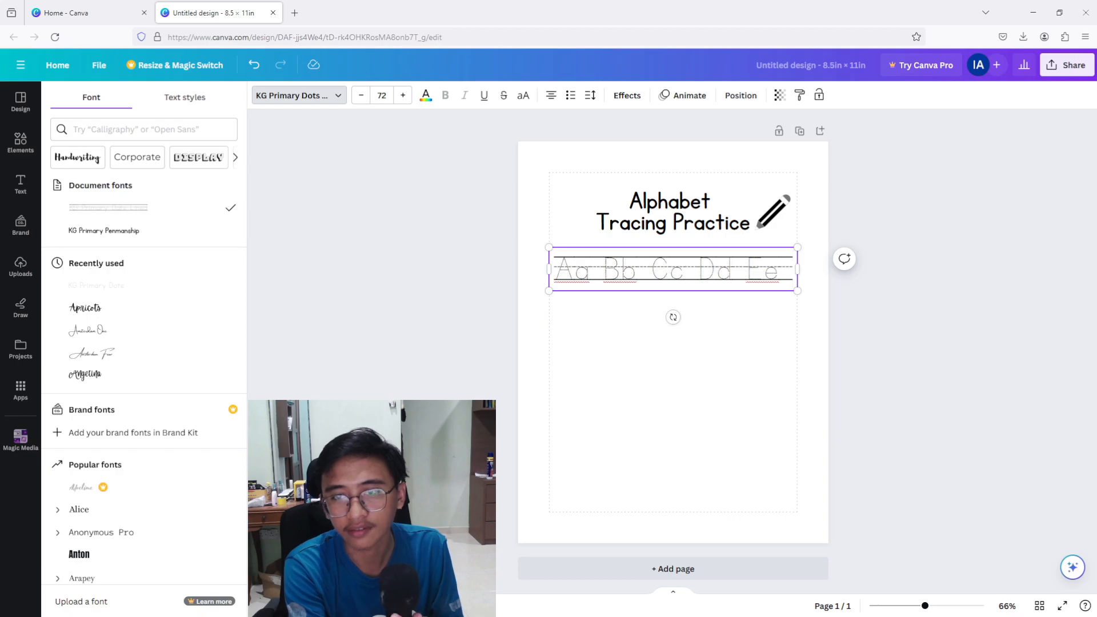
{"action": "left_click", "coordinate": [917, 263]}
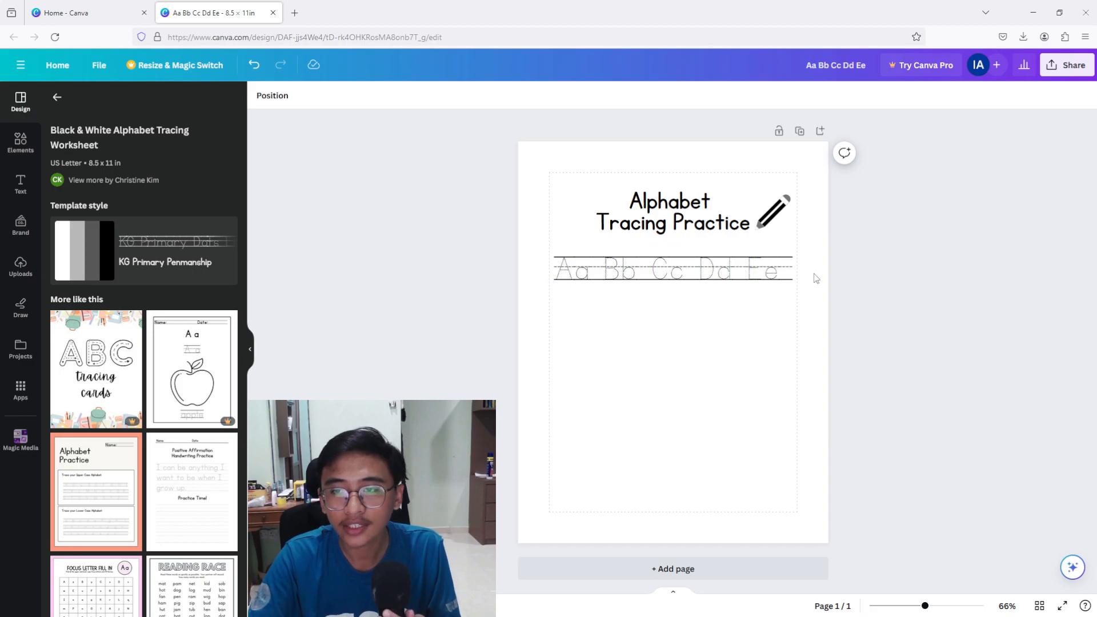
- Duplicate the "Aa Bb Cc Dd Ee" tracing row and place the copy directly below the original, aligned with it
{"action": "left_click", "coordinate": [748, 276]}
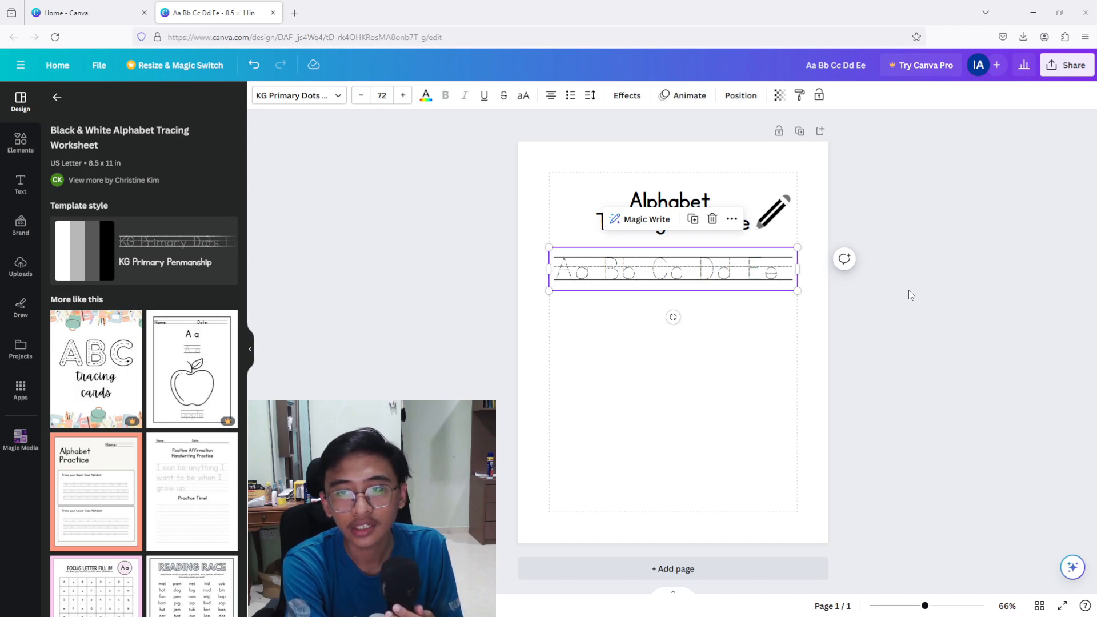
{"action": "key", "text": "ctrl+d"}
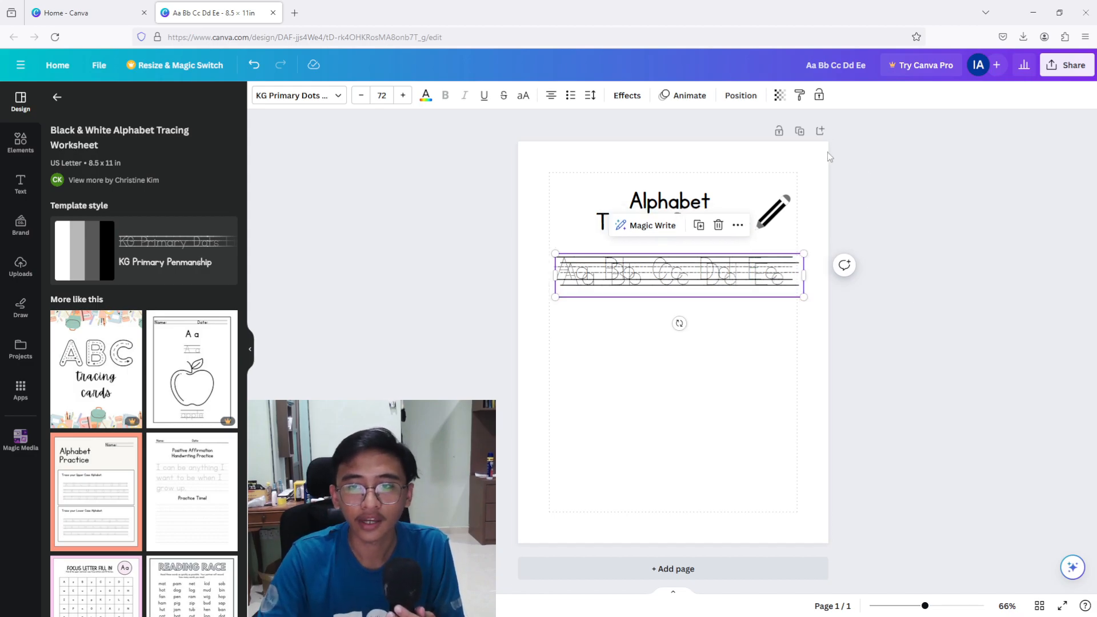
{"action": "left_click_drag", "start_coordinate": [682, 285], "coordinate": [674, 317]}
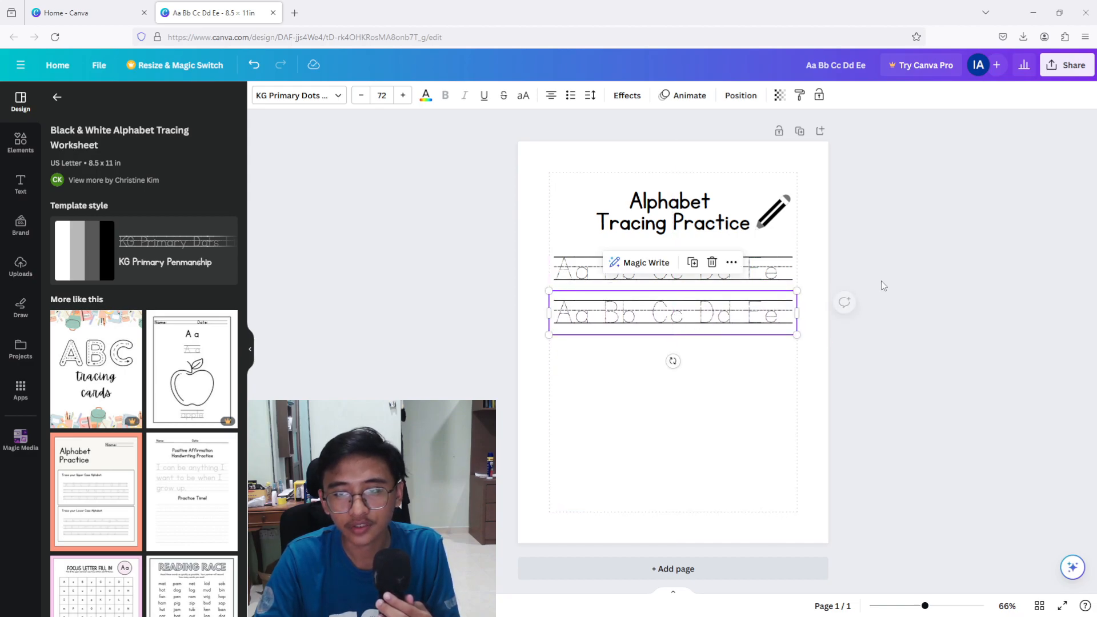
{"action": "left_click", "coordinate": [905, 270]}
- Clear the letters from the duplicated row, keeping its blank writing lines, and undo the removal of that row
{"action": "left_click", "coordinate": [753, 318]}
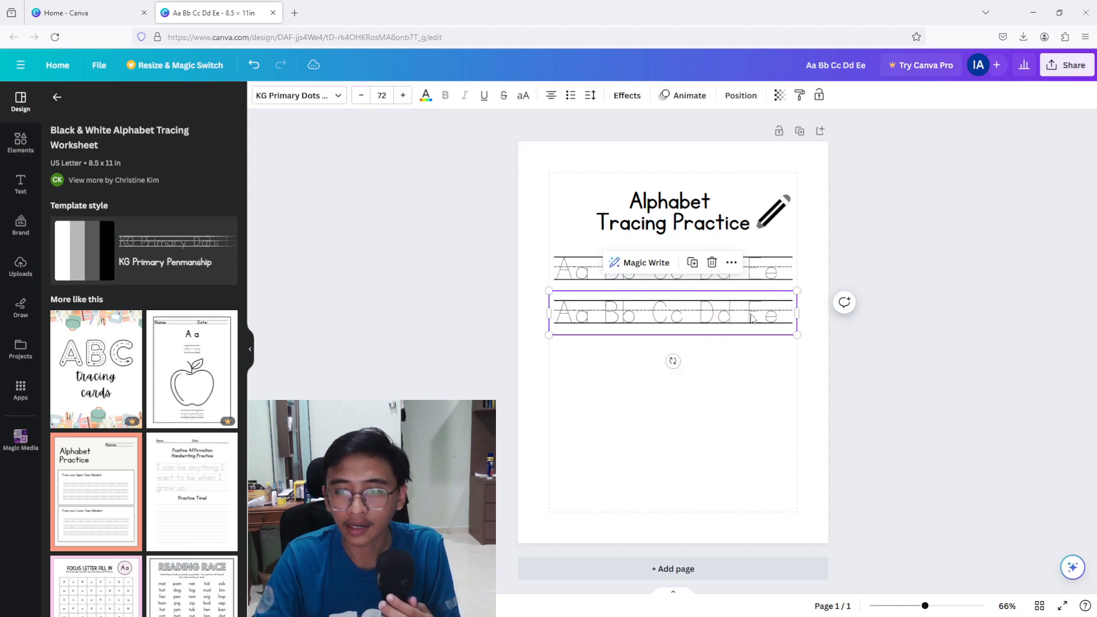
{"action": "double_click", "coordinate": [786, 311]}
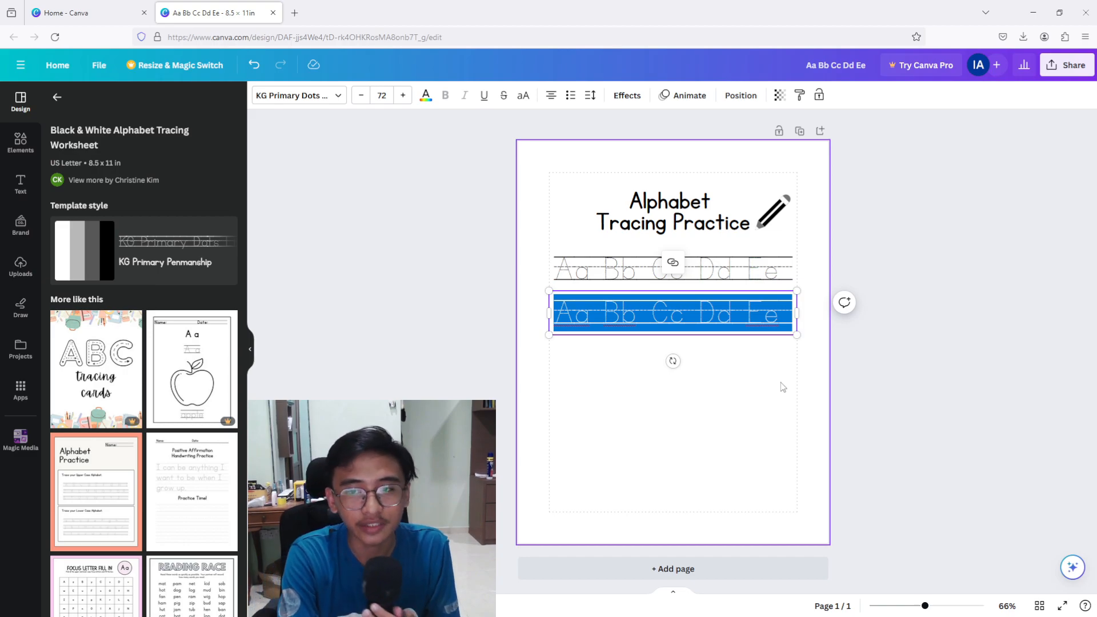
{"action": "key", "text": "BackSpace"}
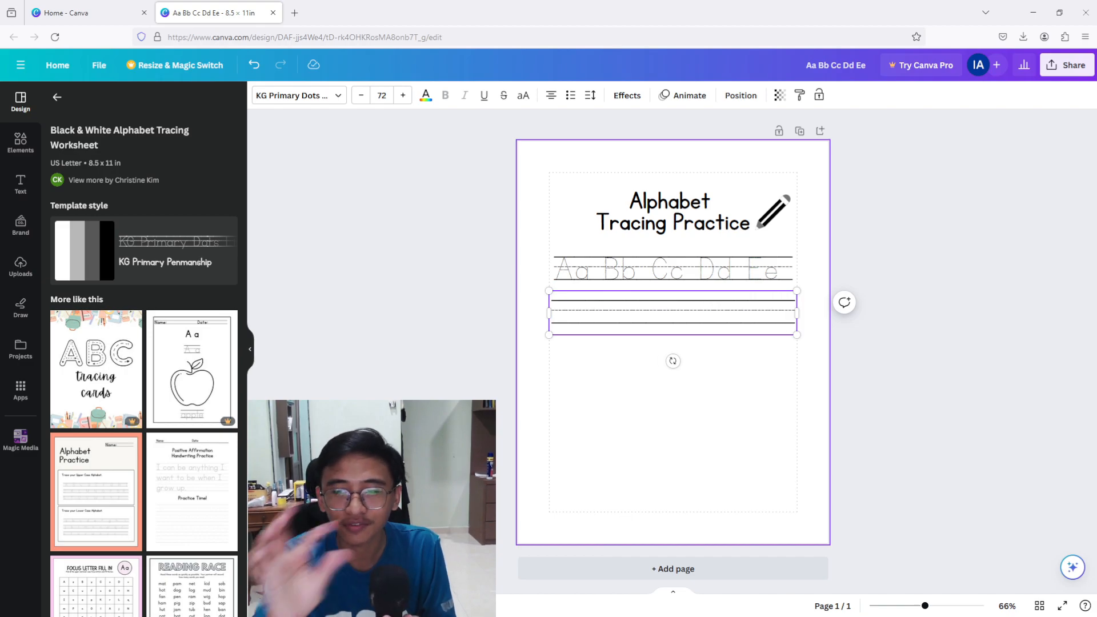
{"action": "key", "text": "Escape"}
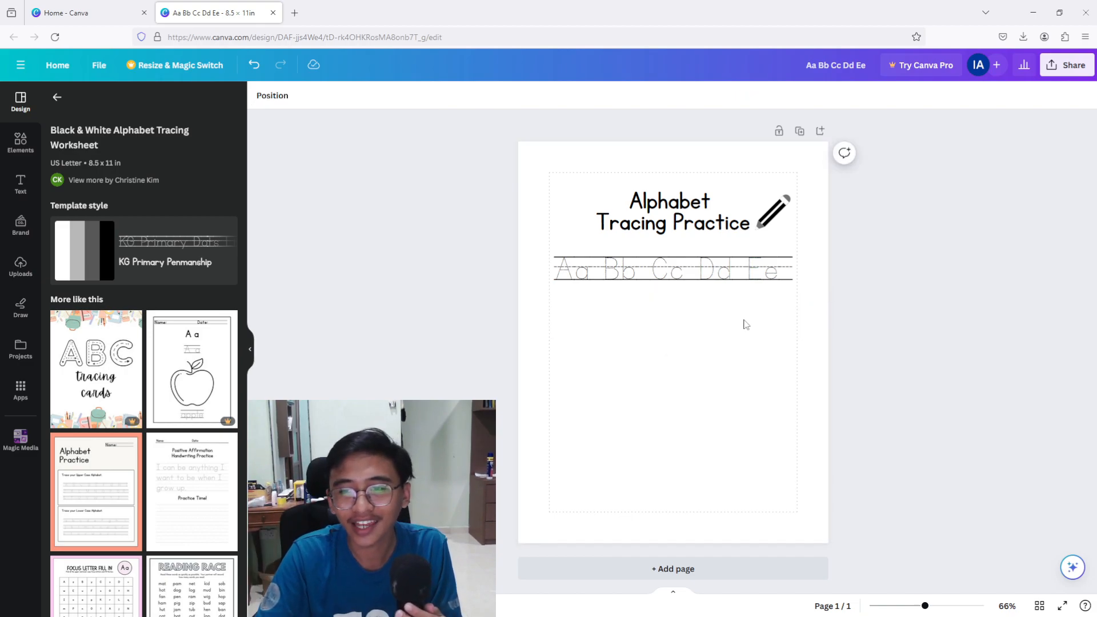
{"action": "left_click", "coordinate": [606, 311]}
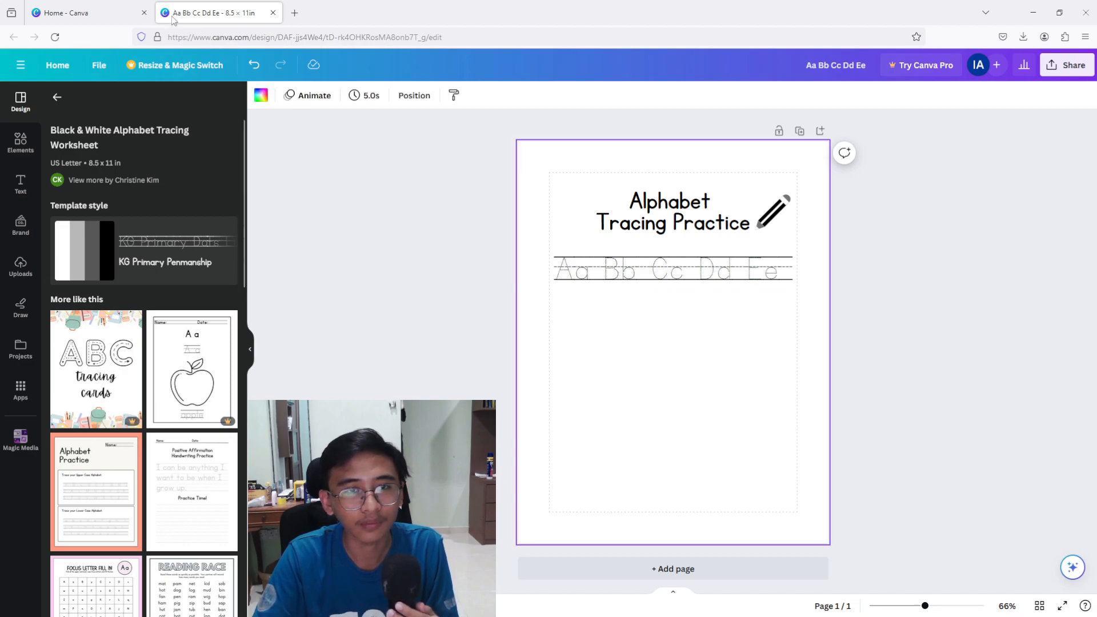
{"action": "left_click", "coordinate": [253, 65]}
{"action": "left_click", "coordinate": [889, 259]}
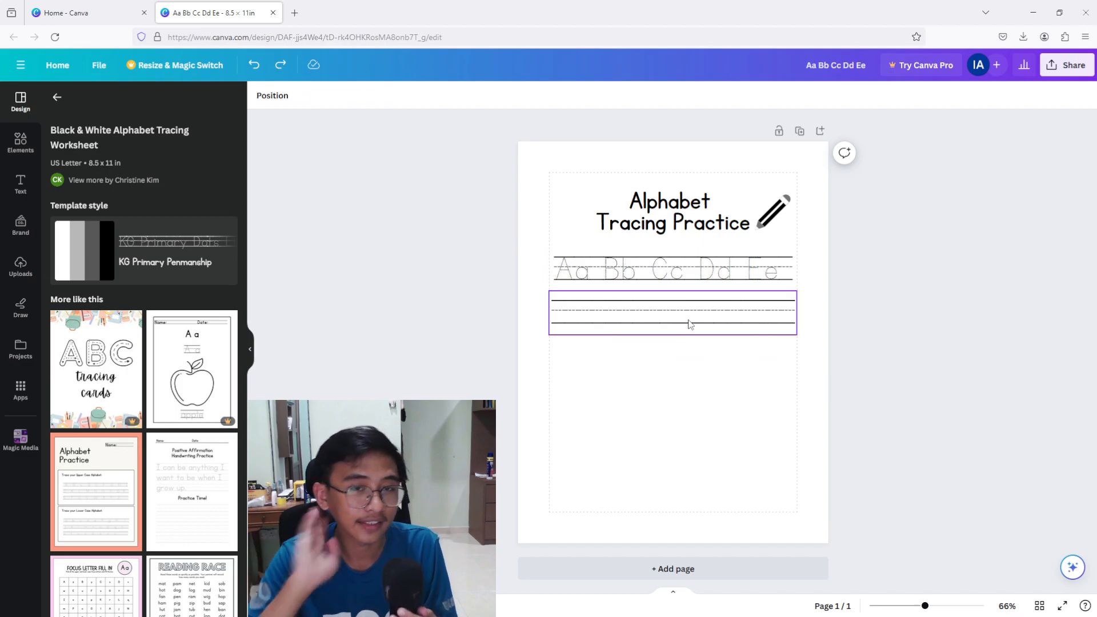
- Add a subheading text box below the blank lined row and open the font choices for its selected text
{"action": "left_click", "coordinate": [21, 184]}
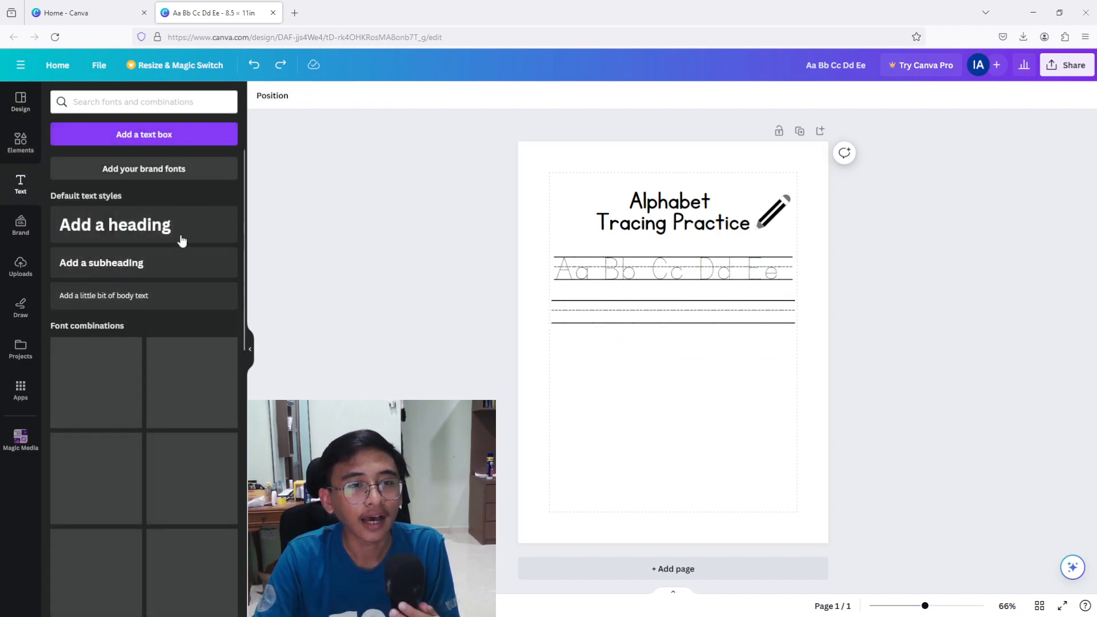
{"action": "left_click", "coordinate": [167, 269]}
{"action": "left_click", "coordinate": [718, 374]}
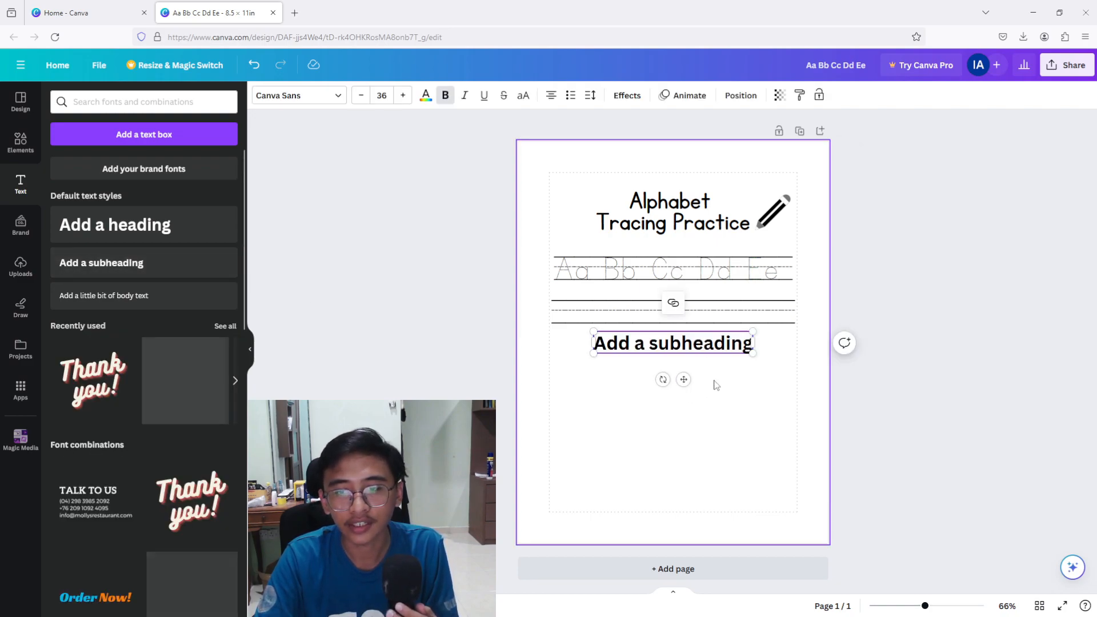
{"action": "left_click", "coordinate": [705, 345]}
{"action": "left_click", "coordinate": [704, 346]}
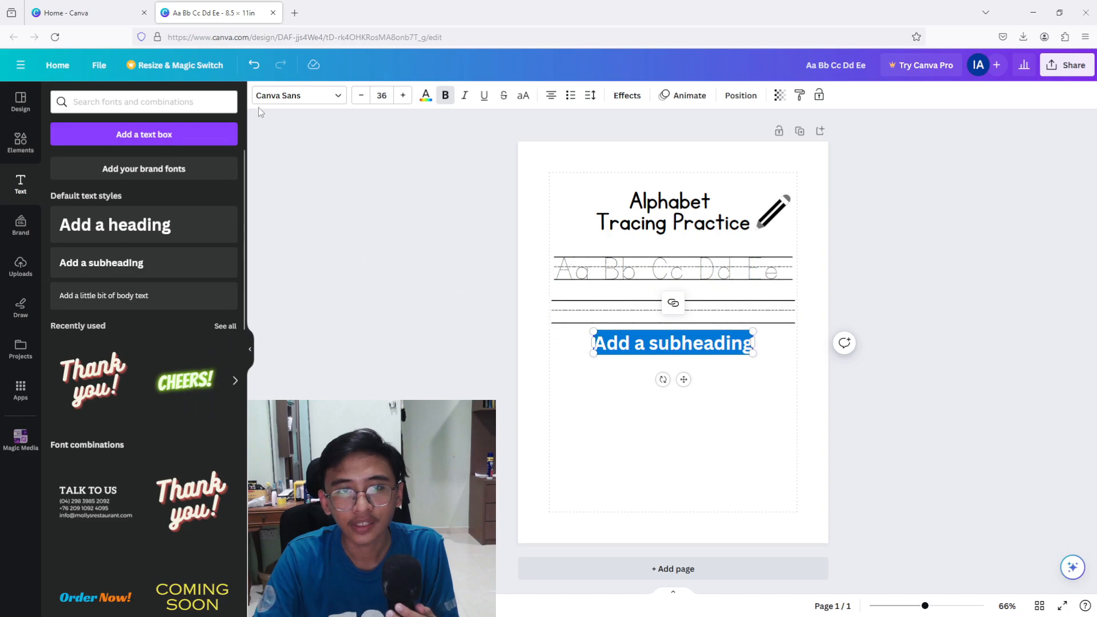
{"action": "left_click", "coordinate": [333, 97]}
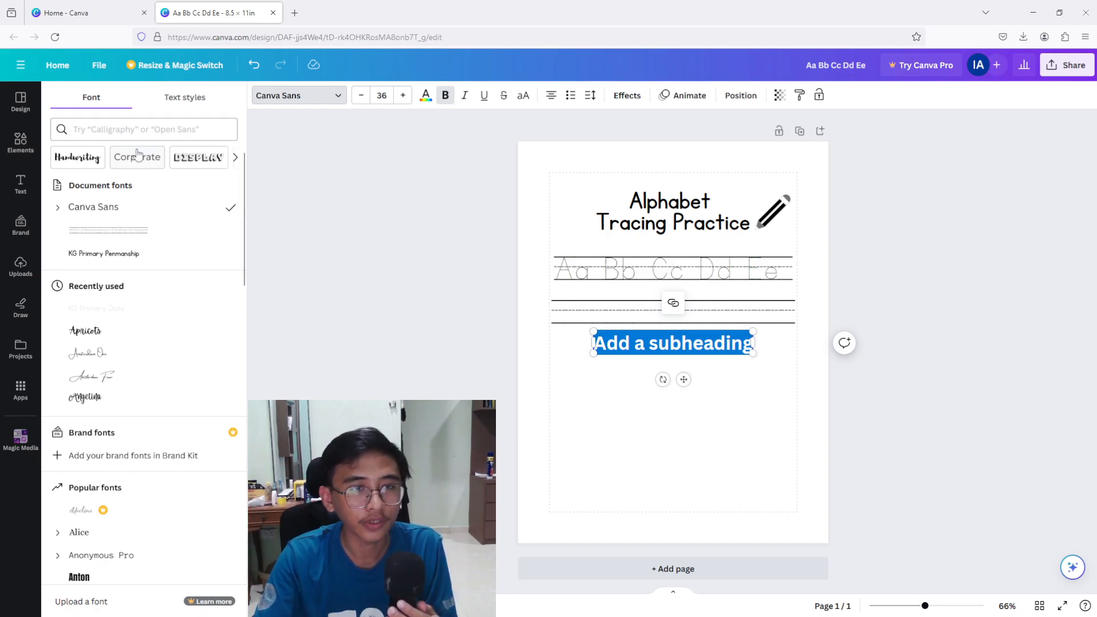
{"action": "left_click", "coordinate": [137, 129]}
{"action": "type", "text": "co"}
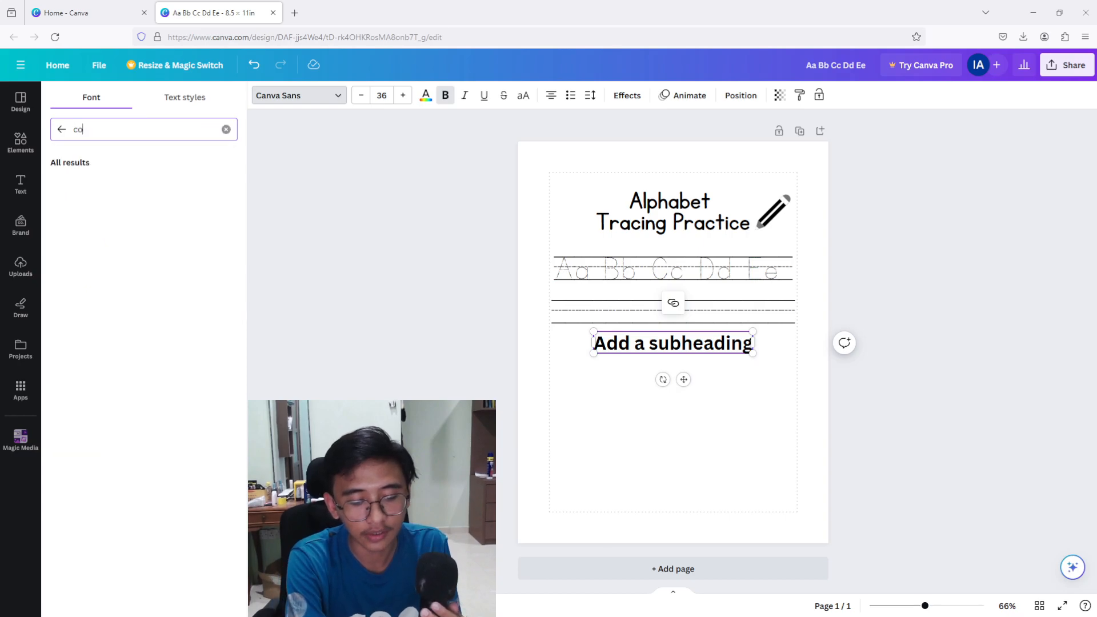
{"action": "key", "text": "BackSpace"}
{"action": "key", "text": "BackSpace"}
{"action": "key", "text": "BackSpace"}
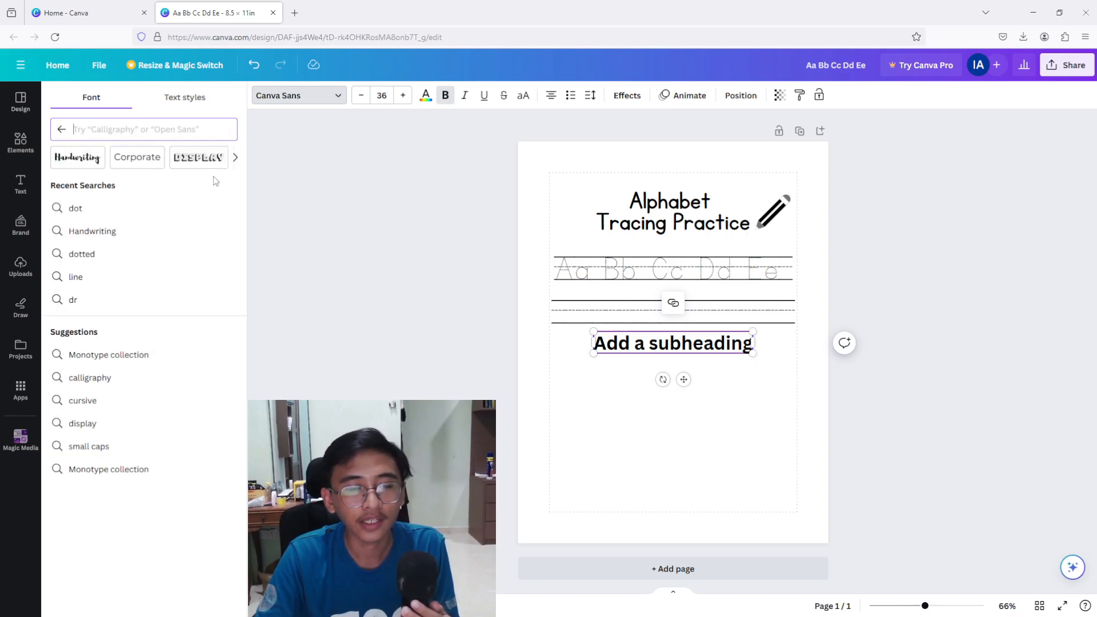
- Apply the Hammersmith One font from the Corporate font category to the subheading text
{"action": "left_click", "coordinate": [137, 157]}
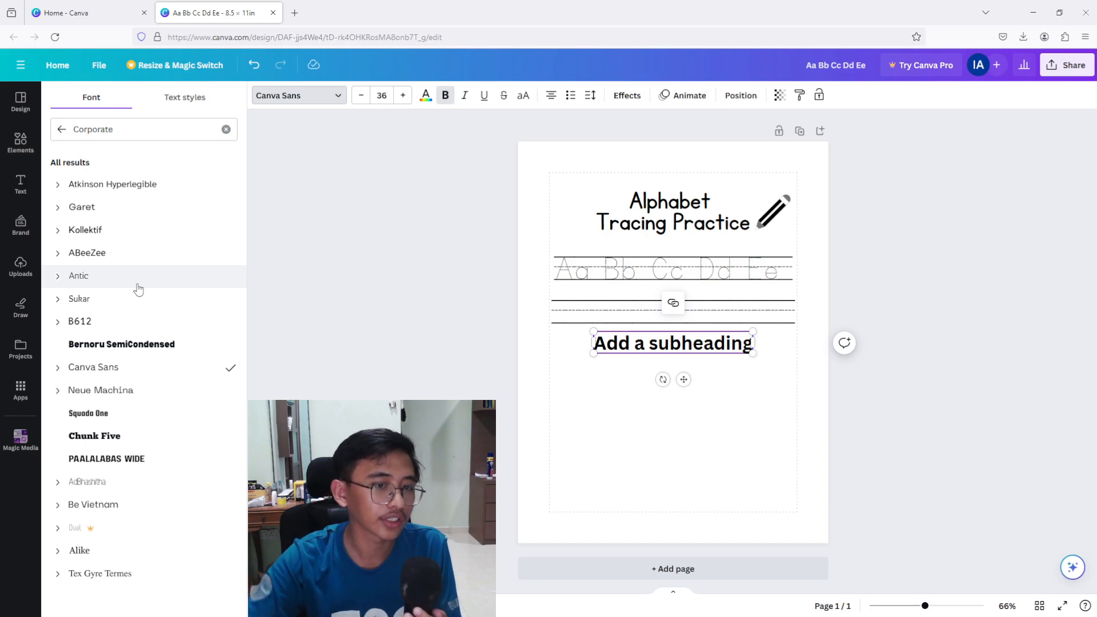
{"action": "scroll", "coordinate": [117, 463], "scroll_direction": "down", "scroll_amount": 1}
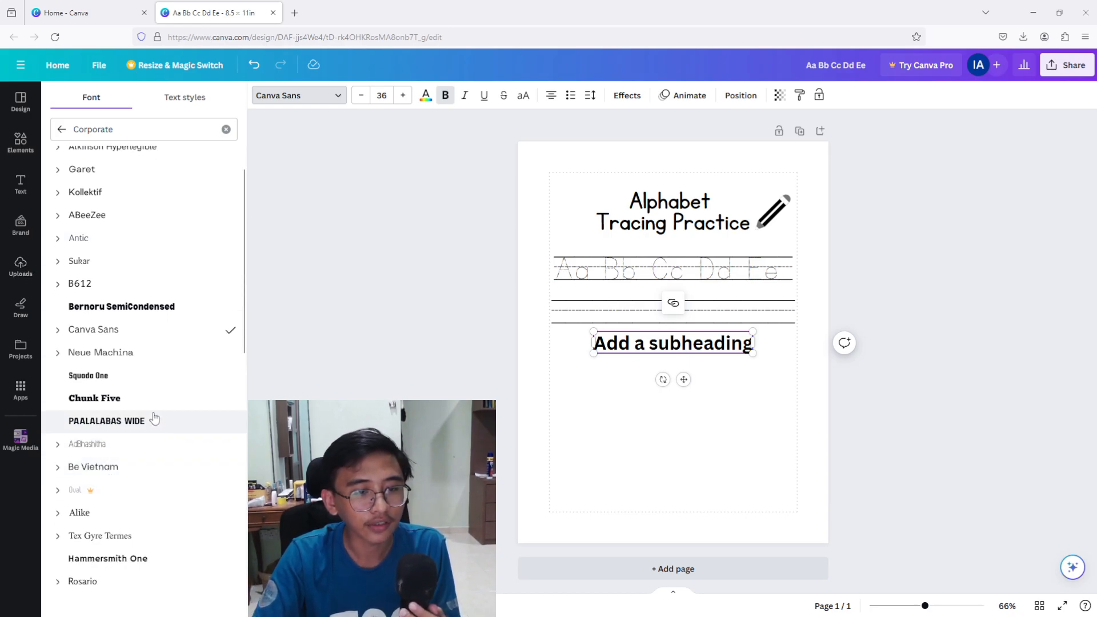
{"action": "left_click", "coordinate": [156, 565]}
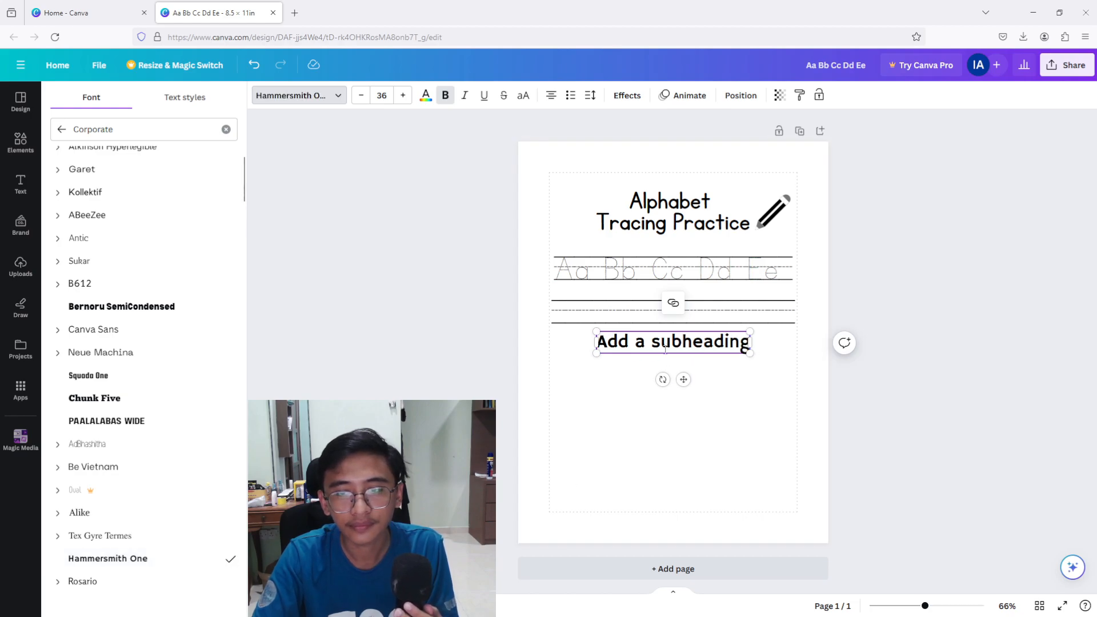
- Replace the subheading text with "A" and move it to the beginning of the blank lined row
{"action": "left_click_drag", "start_coordinate": [601, 342], "coordinate": [741, 342]}
{"action": "left_click", "coordinate": [725, 342]}
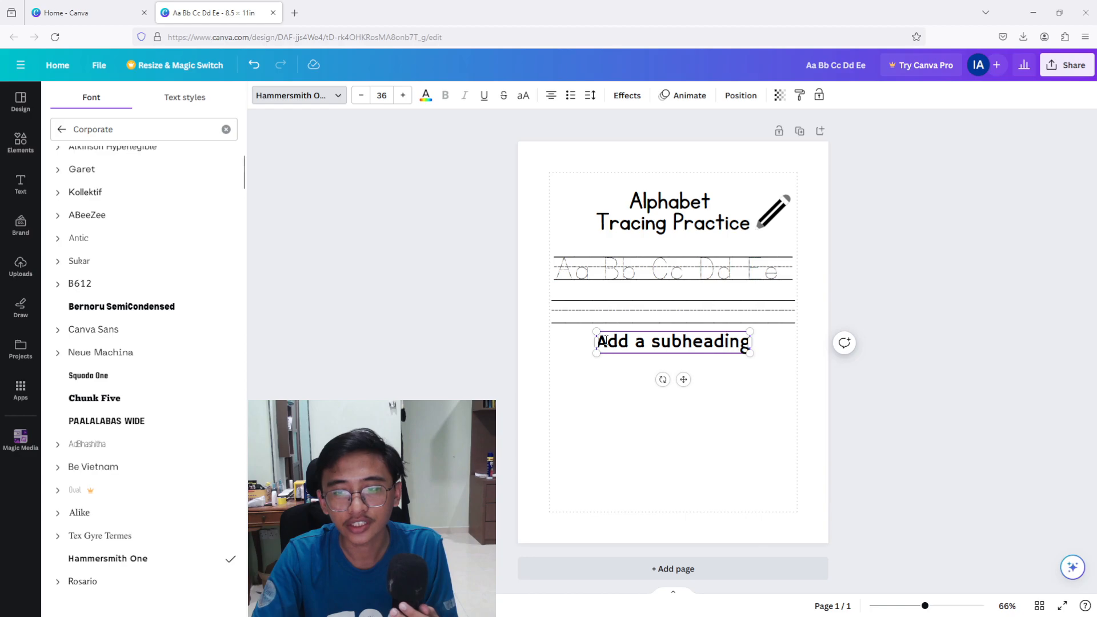
{"action": "left_click_drag", "start_coordinate": [601, 342], "coordinate": [752, 343]}
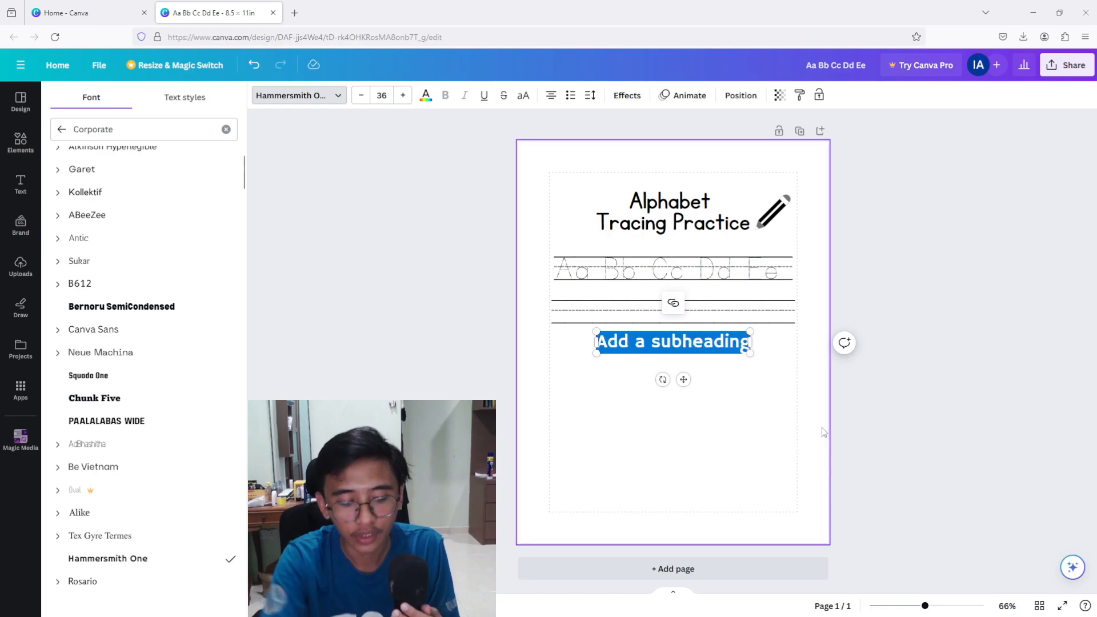
{"action": "type", "text": "A"}
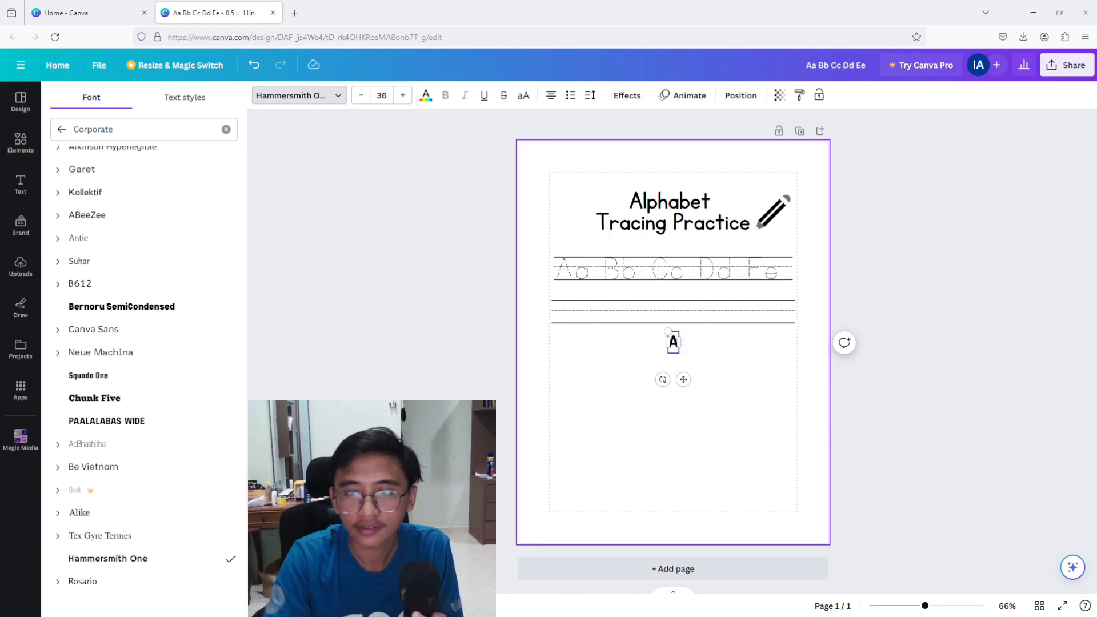
{"action": "left_click_drag", "start_coordinate": [683, 380], "coordinate": [567, 350]}
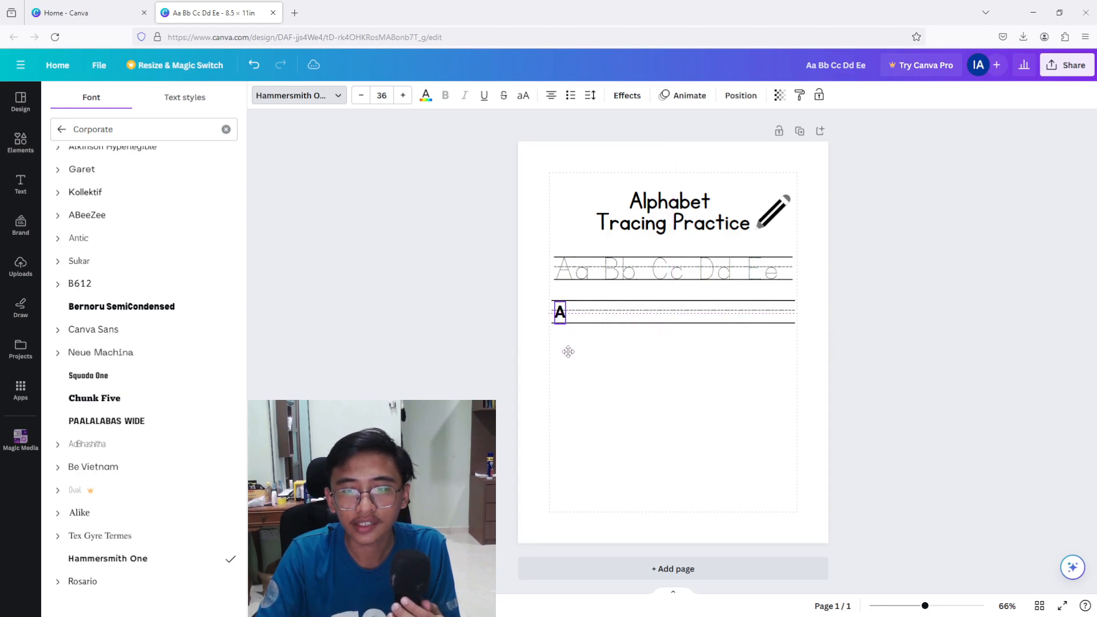
- Enlarge the letter "A" to font size 64 and reposition it within the writing lines at the row's start
{"action": "left_click", "coordinate": [389, 94]}
{"action": "left_click", "coordinate": [389, 327]}
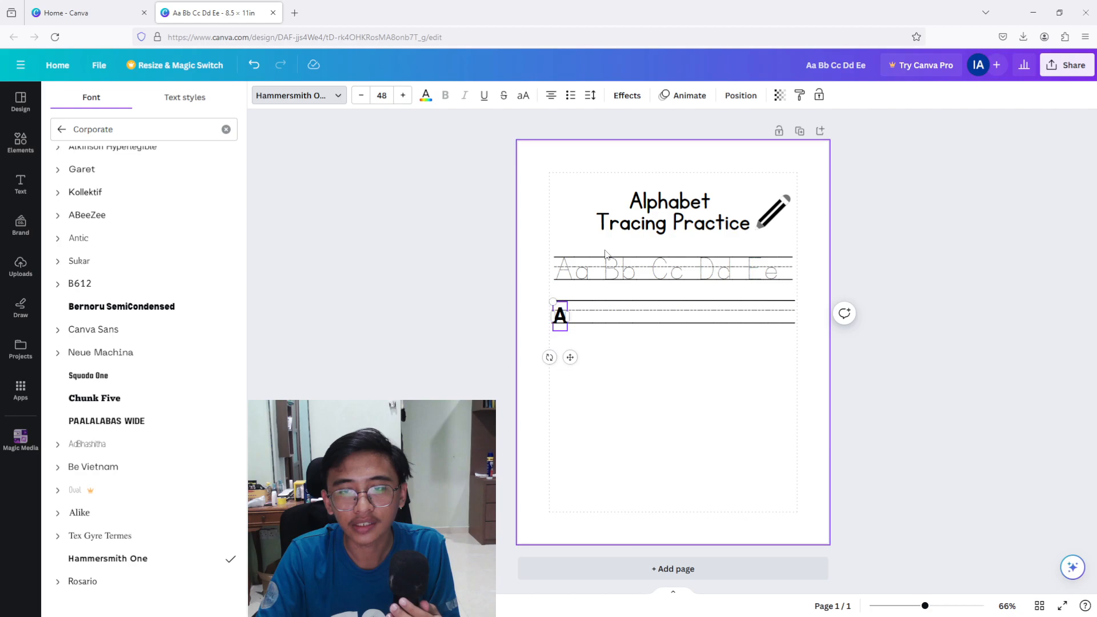
{"action": "left_click", "coordinate": [392, 95]}
{"action": "left_click", "coordinate": [378, 326]}
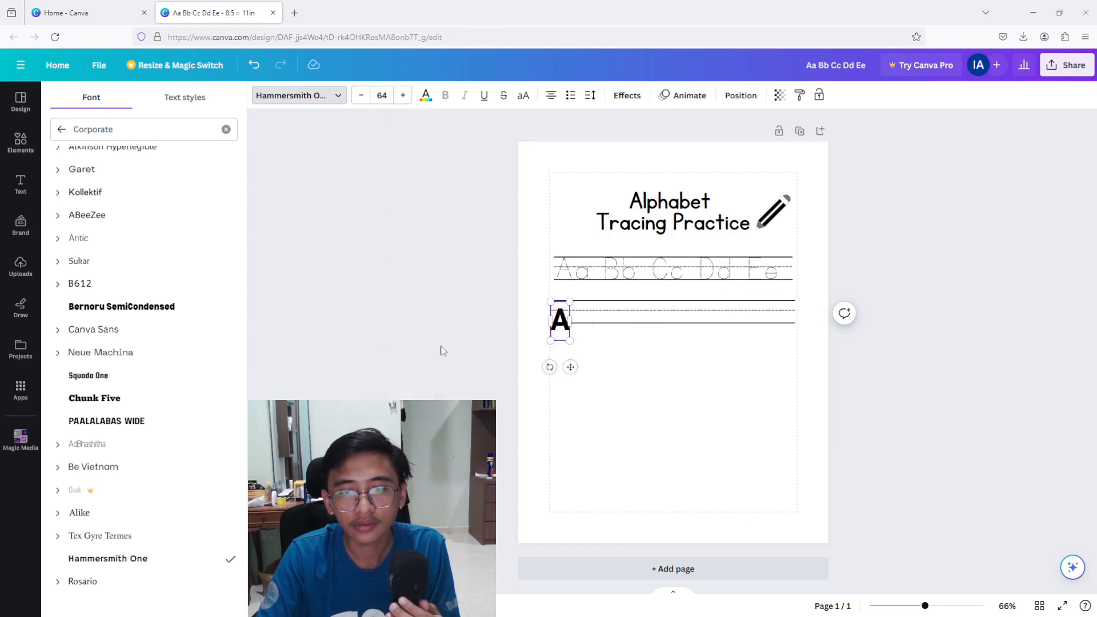
{"action": "key", "text": "Escape"}
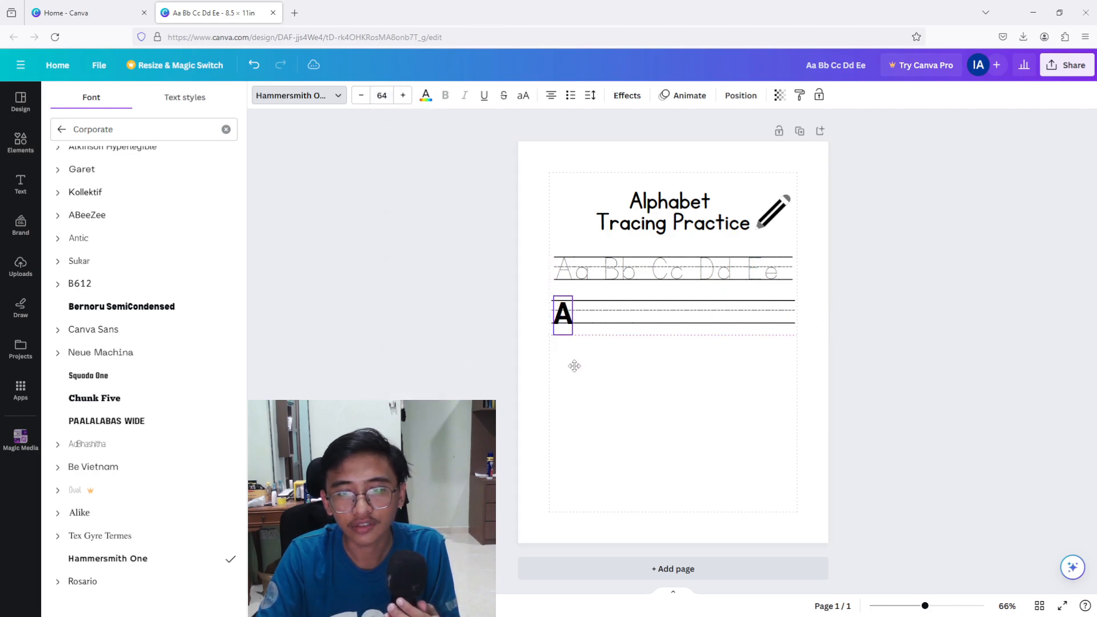
{"action": "key", "text": "Escape"}
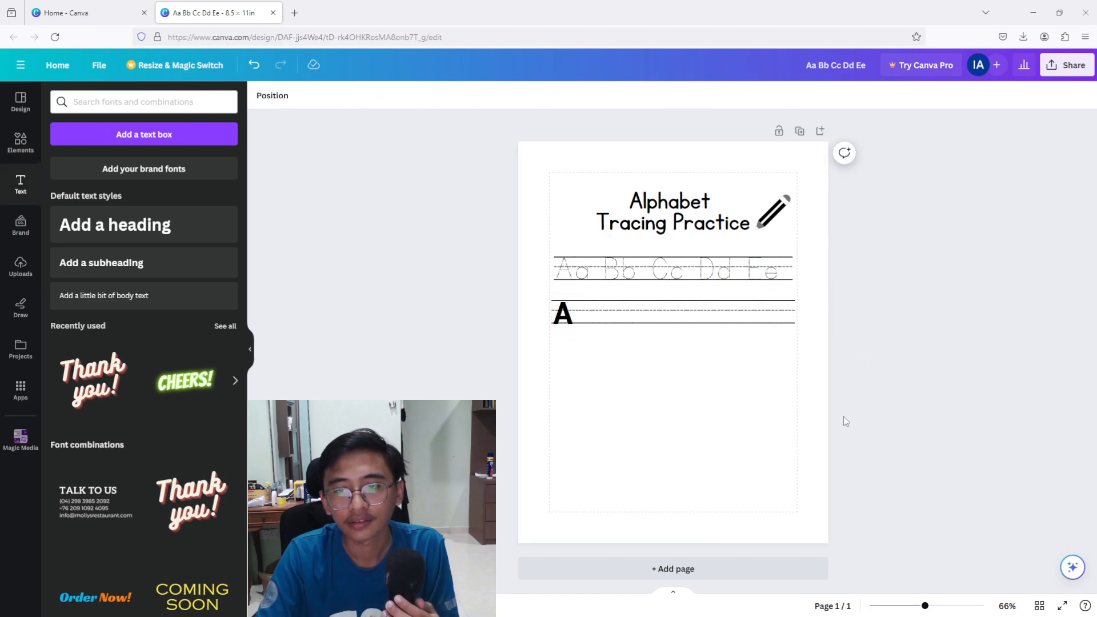
{"action": "left_click", "coordinate": [560, 313]}
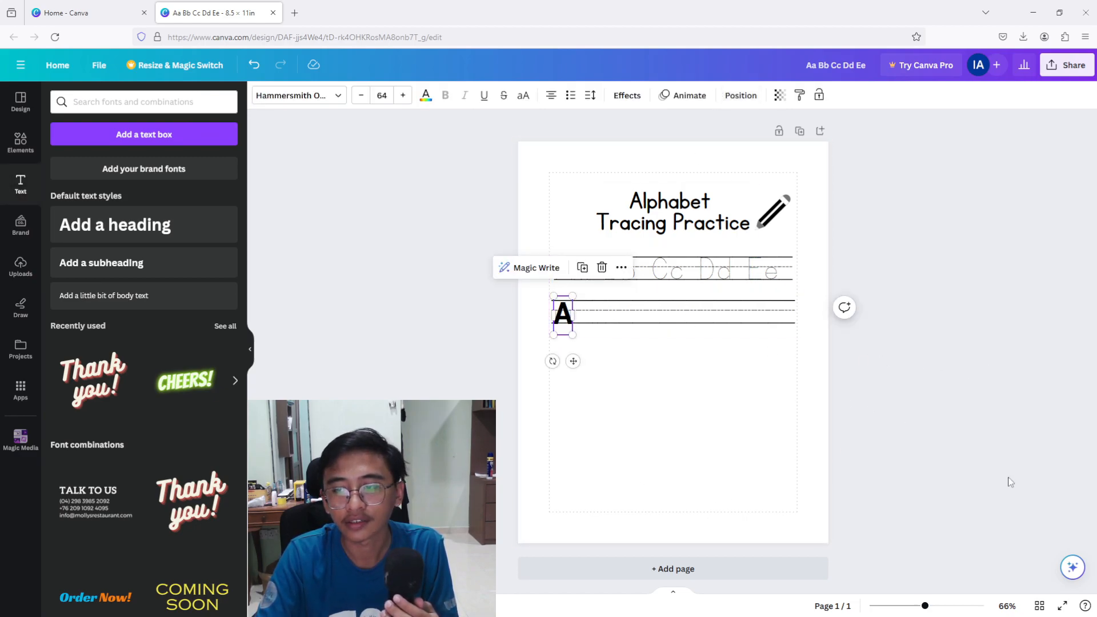
- Fit the letter "A" between the writing lines of the second row and set its font size to 65
{"action": "left_click_drag", "start_coordinate": [925, 606], "coordinate": [939, 607]}
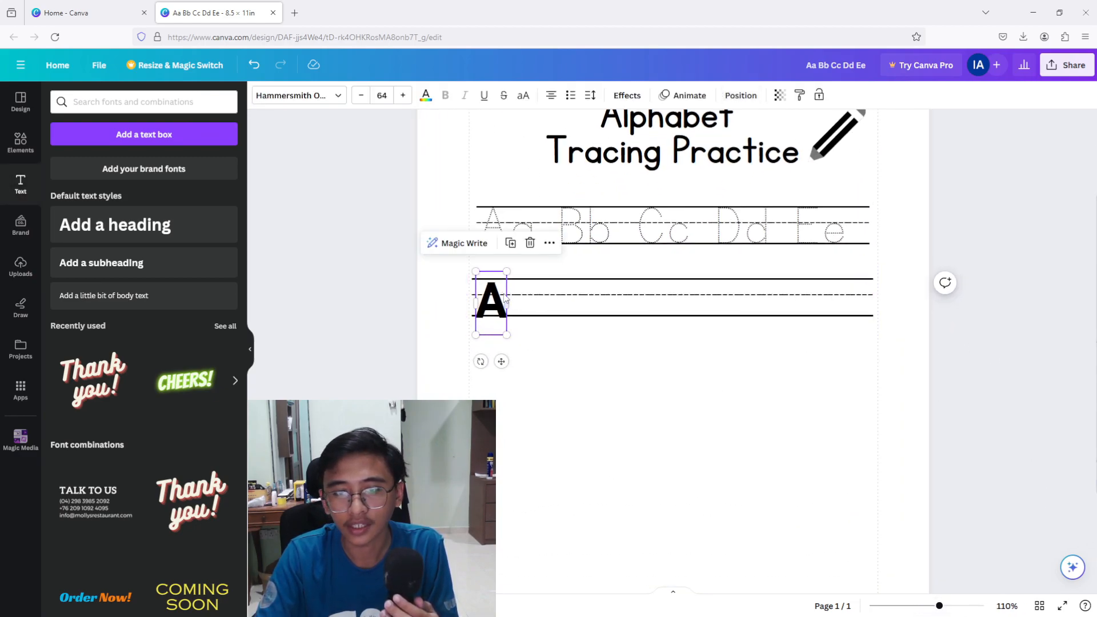
{"action": "left_click_drag", "start_coordinate": [499, 308], "coordinate": [501, 304]}
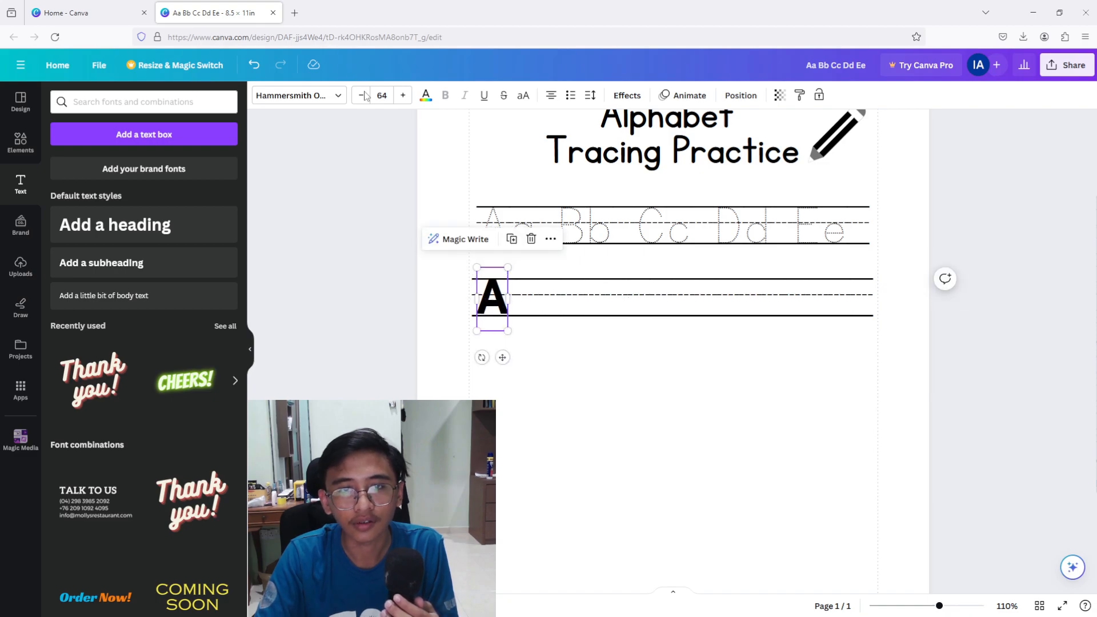
{"action": "left_click", "coordinate": [386, 95]}
{"action": "left_click", "coordinate": [401, 97]}
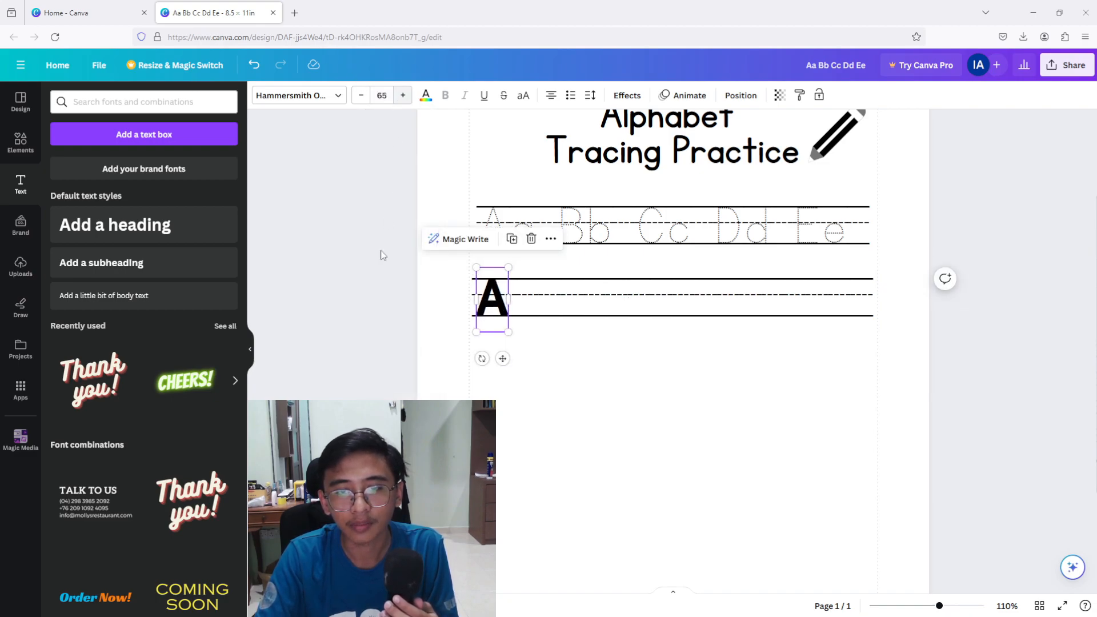
{"action": "left_click", "coordinate": [380, 290]}
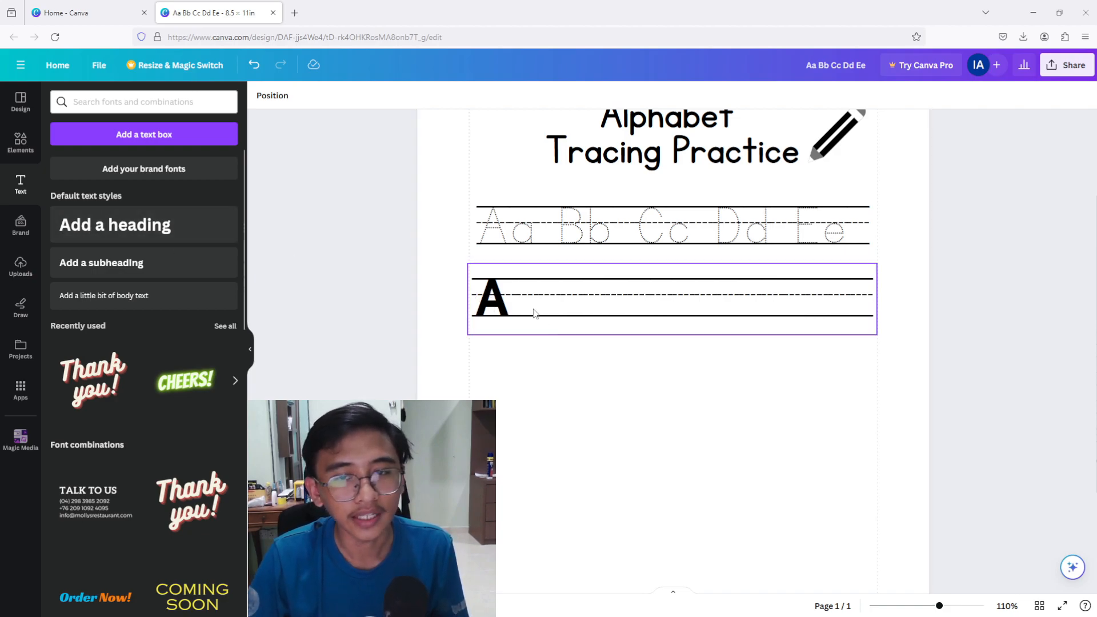
- Add a heading text box, apply the Paalalabas Wide font, and replace its text with "B"
{"action": "left_click", "coordinate": [500, 307]}
{"action": "left_click", "coordinate": [111, 232]}
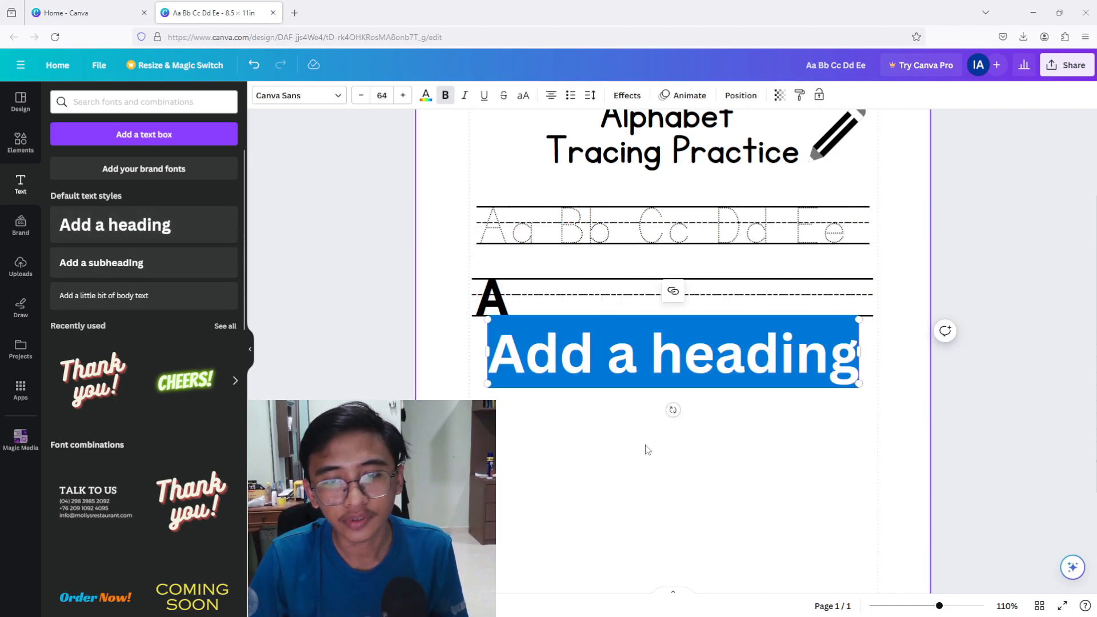
{"action": "left_click", "coordinate": [297, 95]}
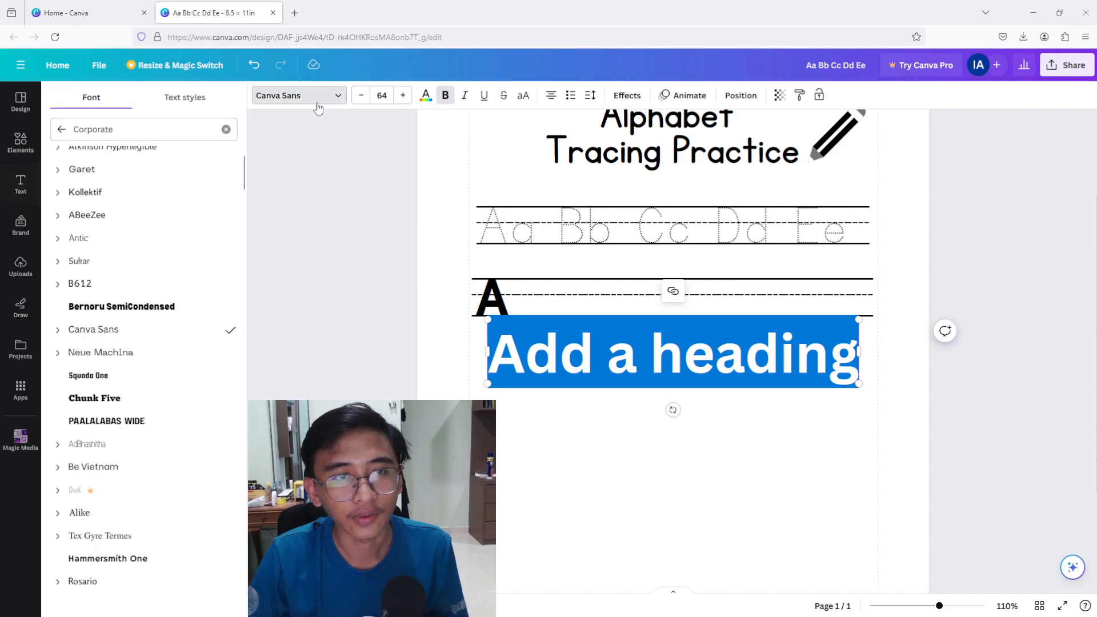
{"action": "scroll", "coordinate": [121, 438], "scroll_direction": "down", "scroll_amount": 1}
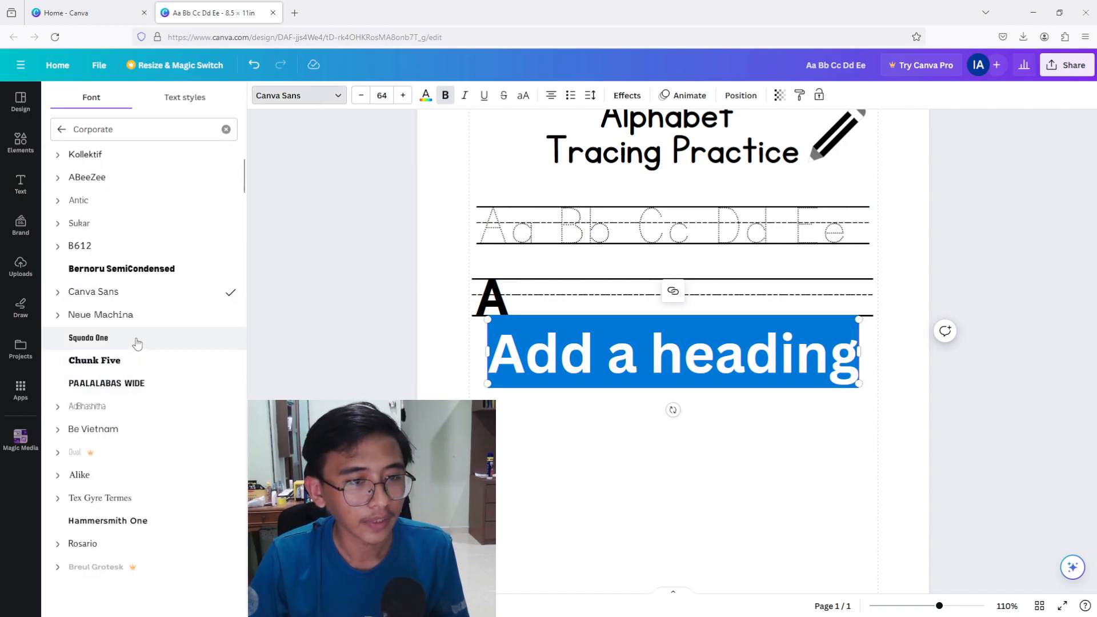
{"action": "left_click", "coordinate": [136, 393]}
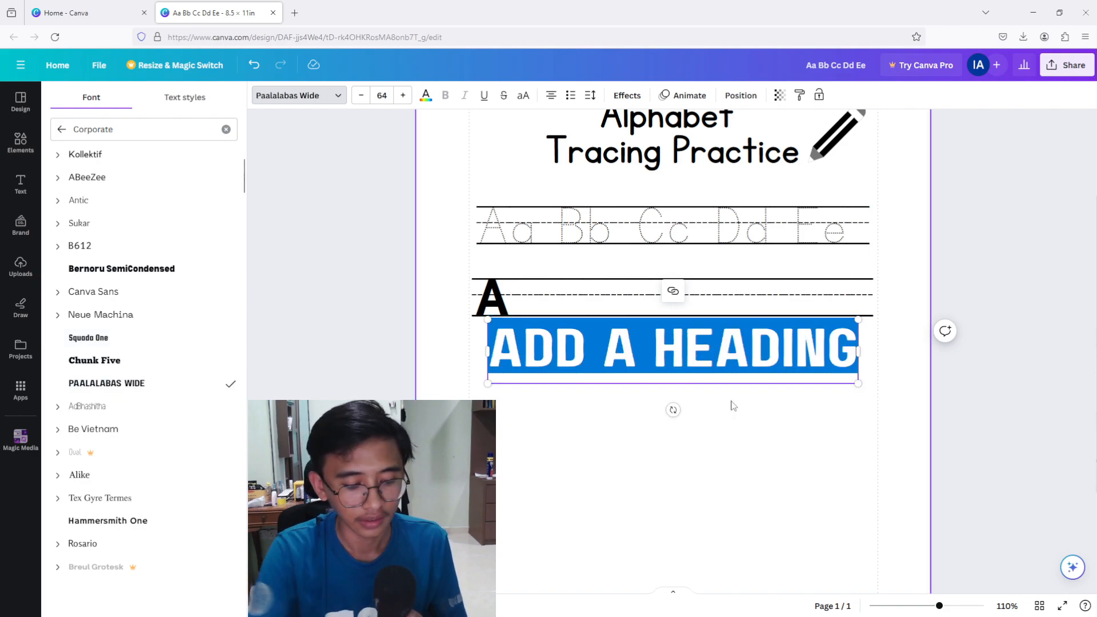
{"action": "type", "text": "B"}
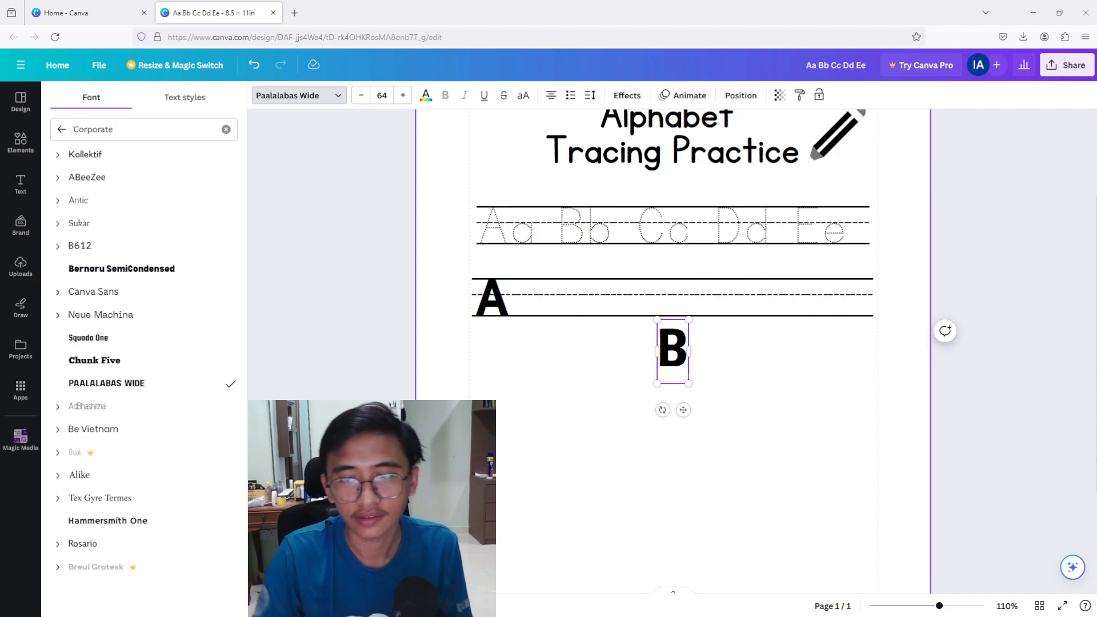
- Place the letter "B" directly beside the "A" on the writing lines and reduce its font size to 61
{"action": "left_click_drag", "start_coordinate": [683, 409], "coordinate": [536, 362]}
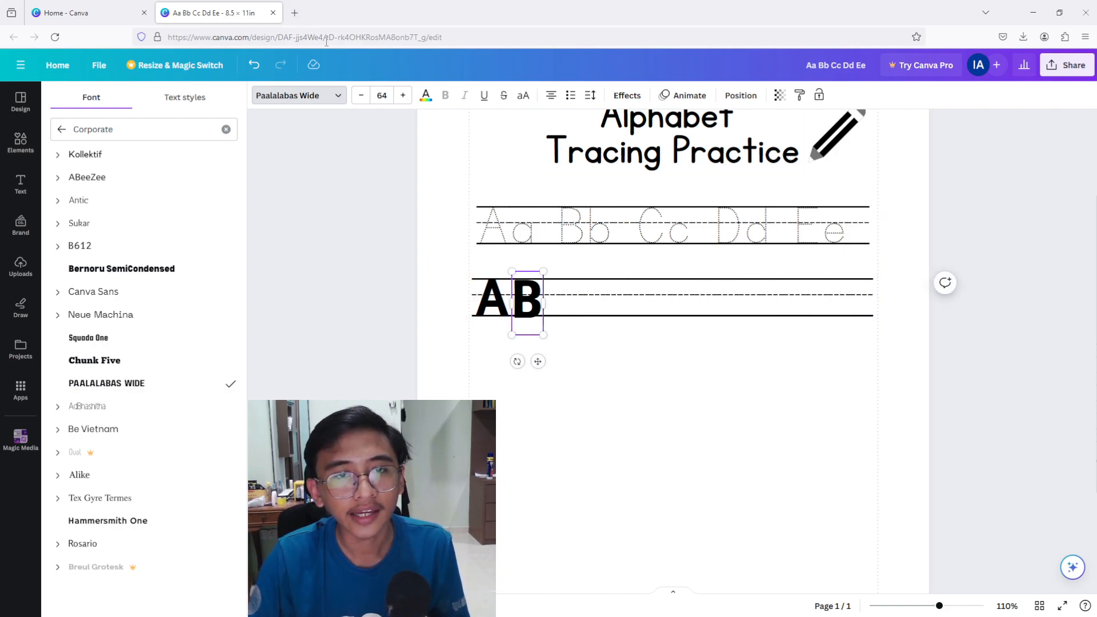
{"action": "left_click", "coordinate": [361, 95]}
{"action": "left_click", "coordinate": [361, 96]}
{"action": "left_click", "coordinate": [361, 95]}
{"action": "left_click_drag", "start_coordinate": [538, 359], "coordinate": [529, 360]}
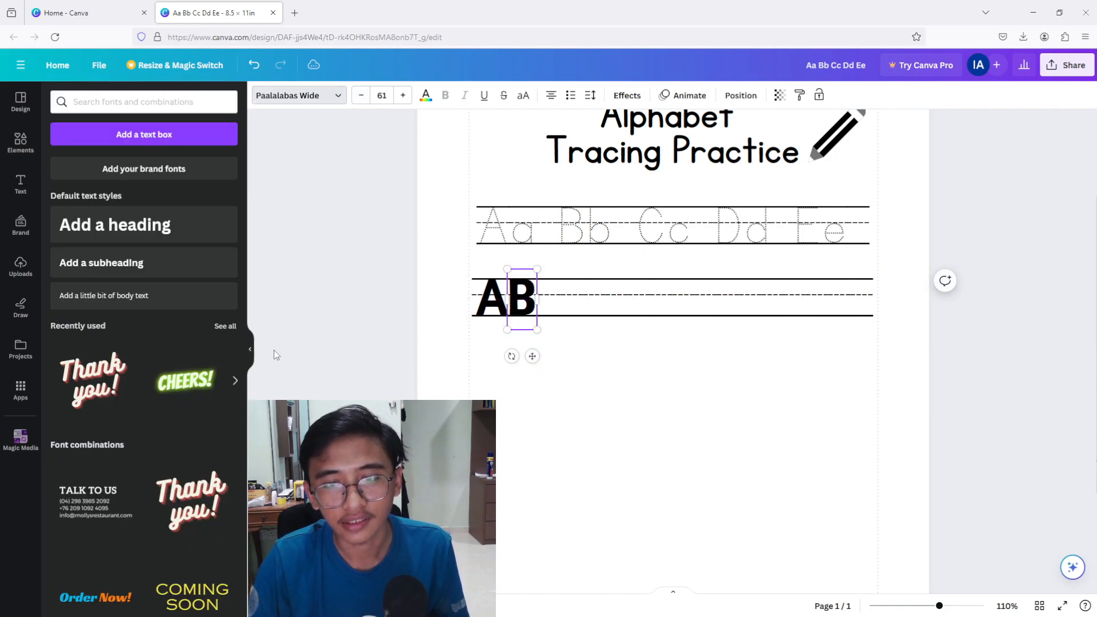
{"action": "left_click", "coordinate": [629, 364]}
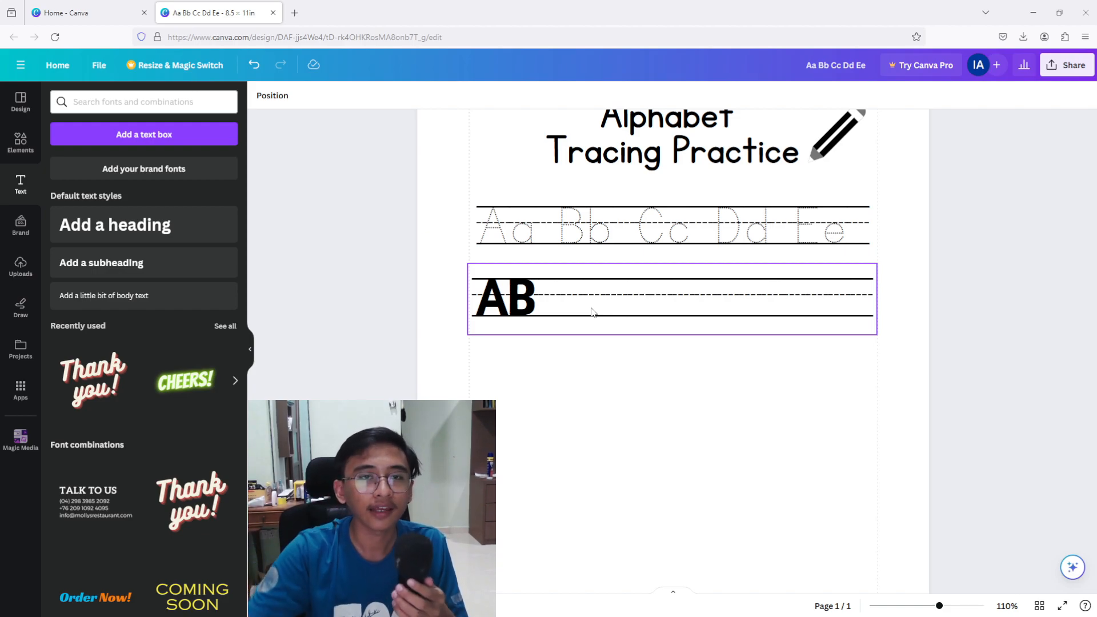
- Duplicate the letter "A" and position the copy on the same writing lines, a gap after "AB"
{"action": "left_click", "coordinate": [486, 307]}
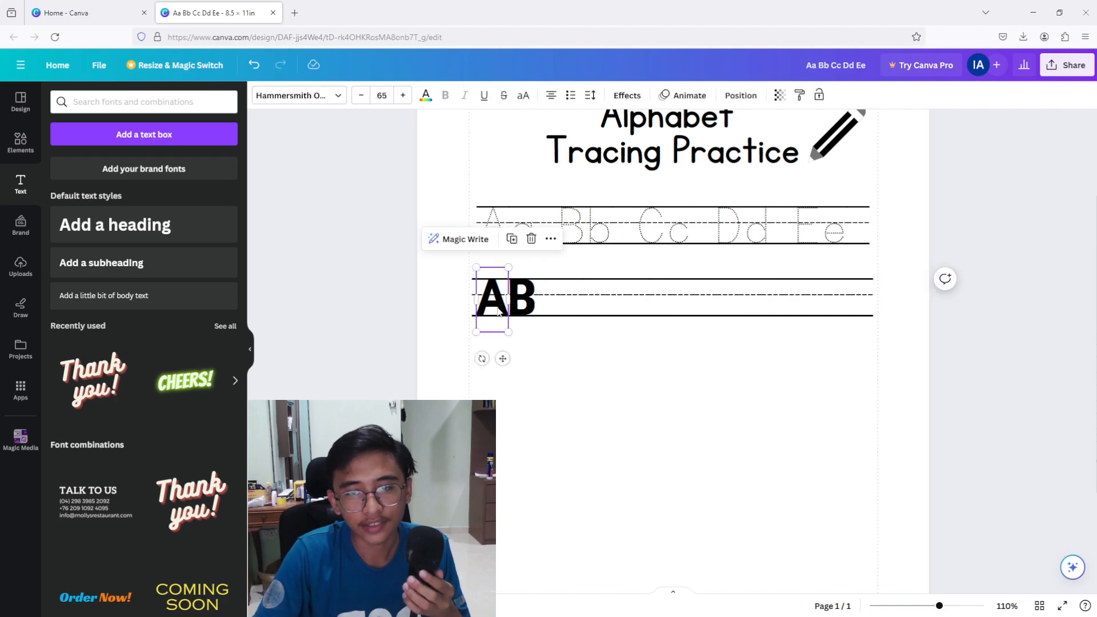
{"action": "left_click_drag", "start_coordinate": [502, 359], "coordinate": [514, 370]}
{"action": "left_click_drag", "start_coordinate": [584, 343], "coordinate": [584, 362]}
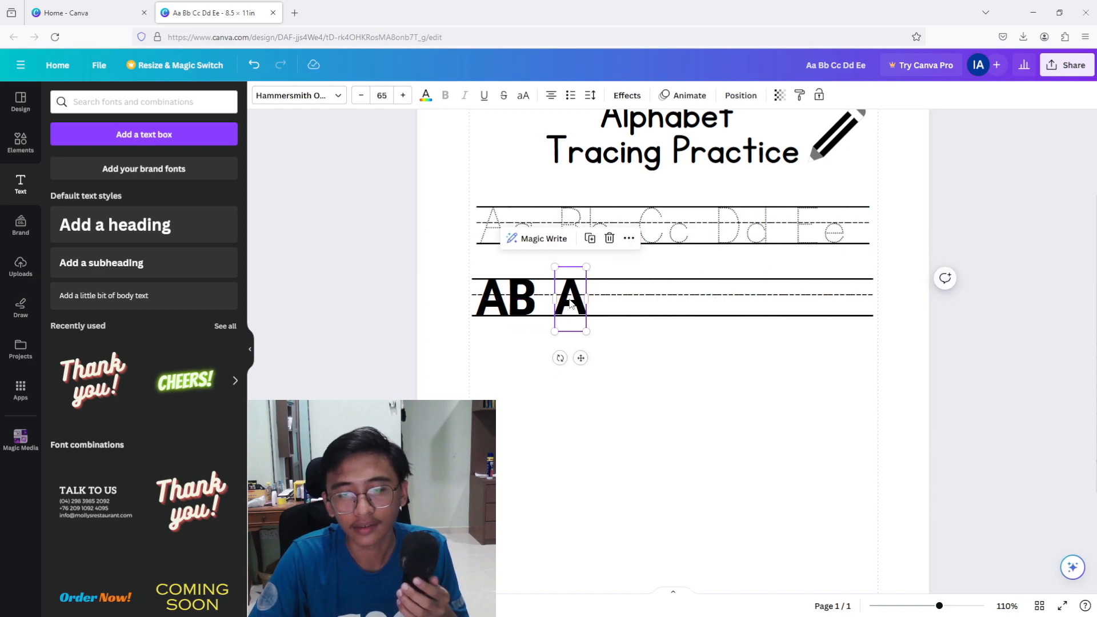
{"action": "left_click", "coordinate": [617, 400]}
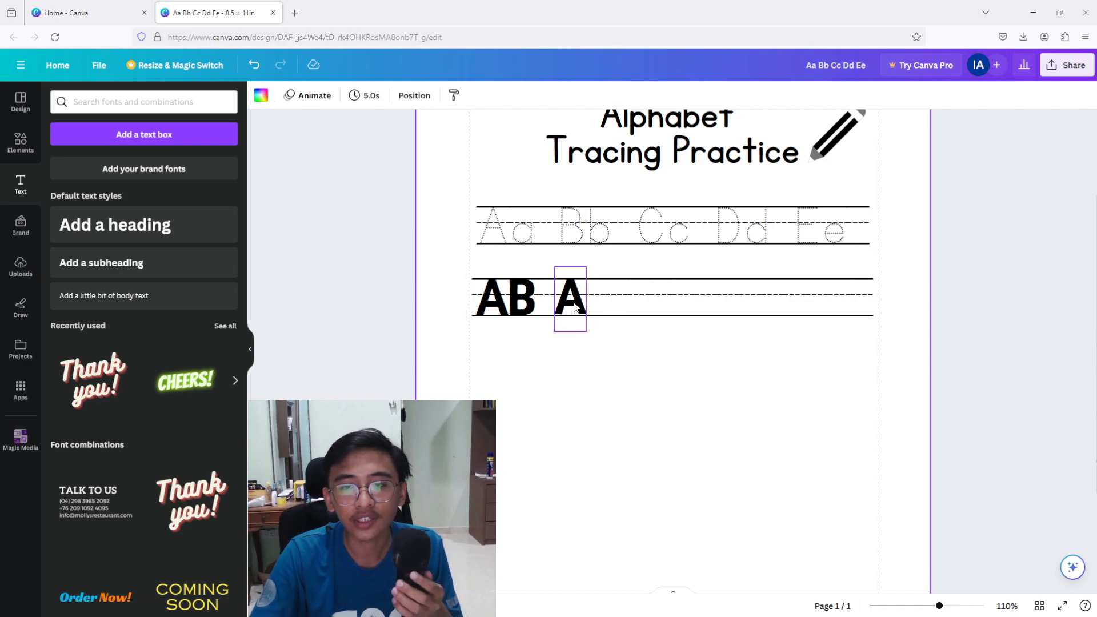
- Set the transparency of the copied letter "A" to 22
{"action": "left_click", "coordinate": [576, 307]}
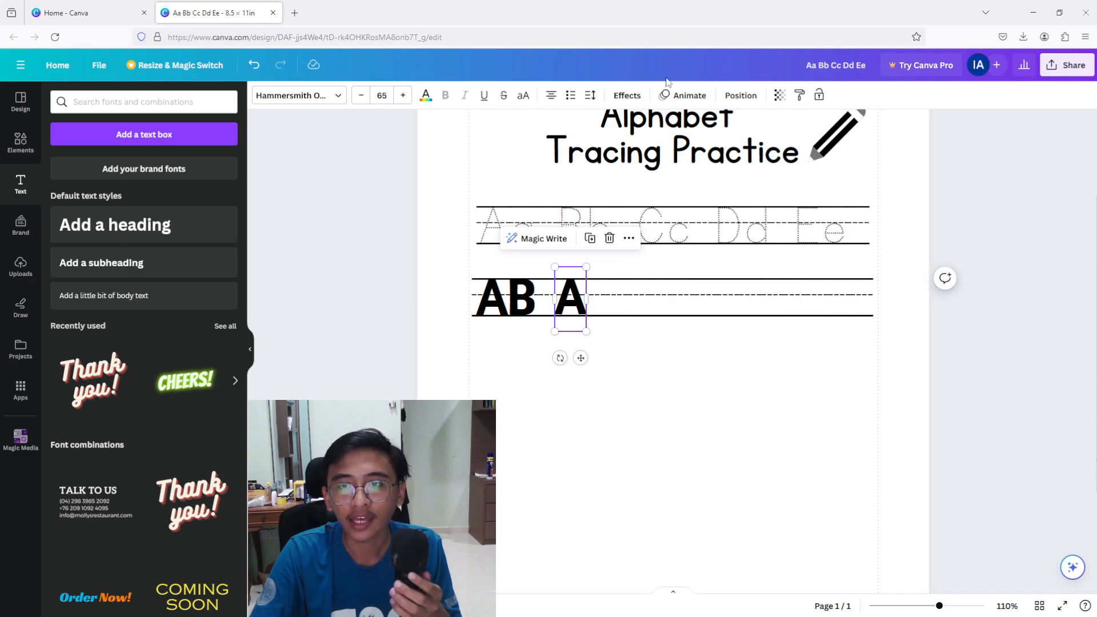
{"action": "left_click", "coordinate": [780, 97]}
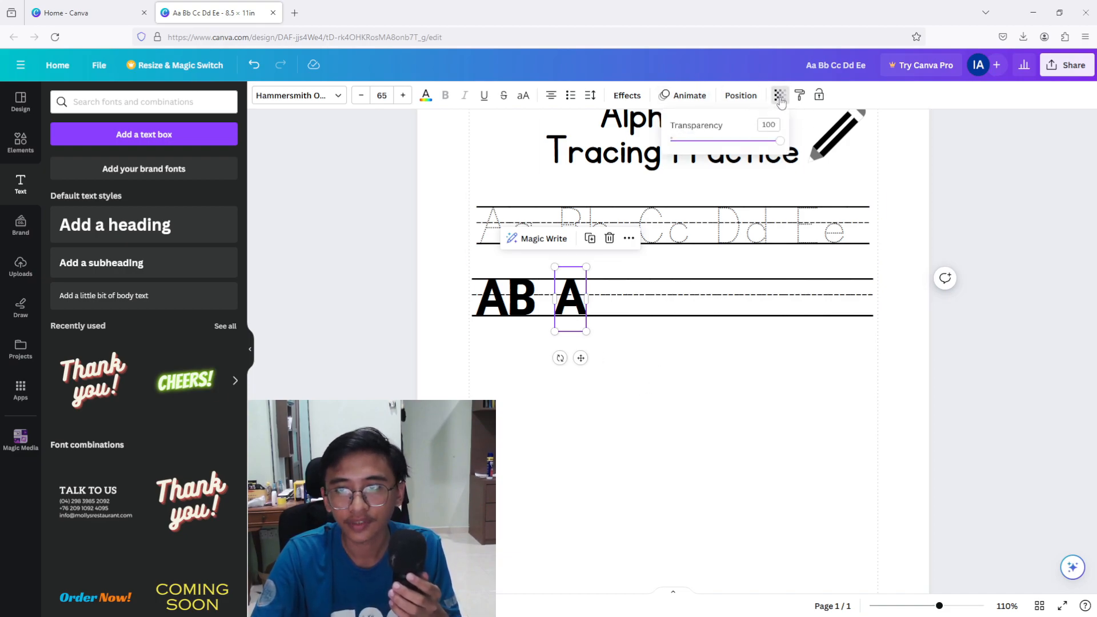
{"action": "left_click_drag", "start_coordinate": [776, 146], "coordinate": [695, 150]}
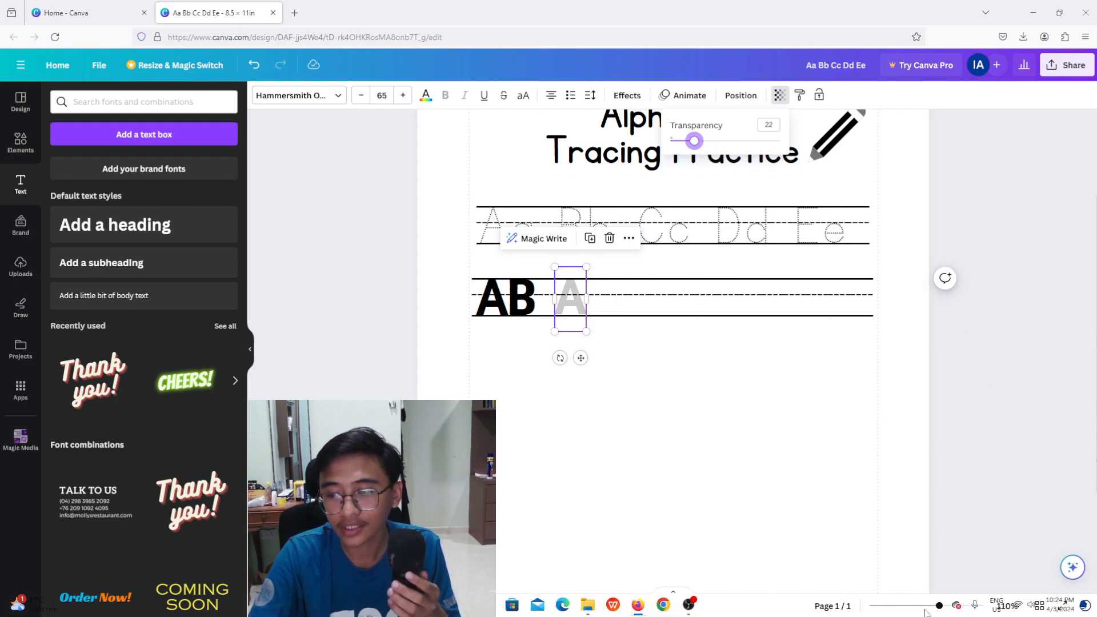
{"action": "left_click", "coordinate": [1060, 13]}
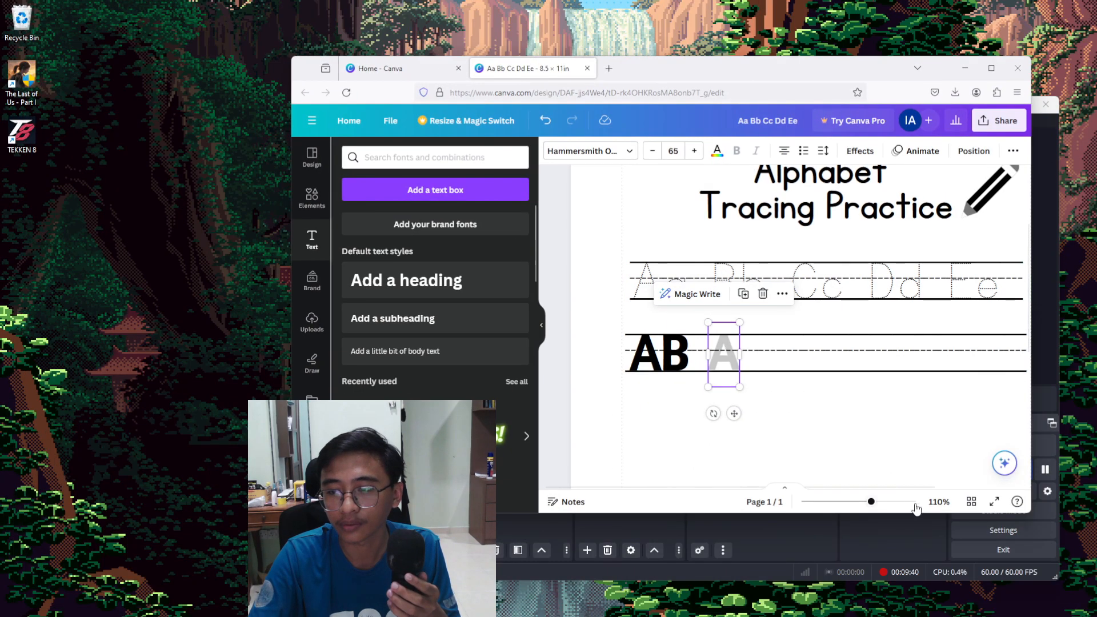
{"action": "left_click_drag", "start_coordinate": [870, 503], "coordinate": [852, 502]}
{"action": "left_click", "coordinate": [992, 68]}
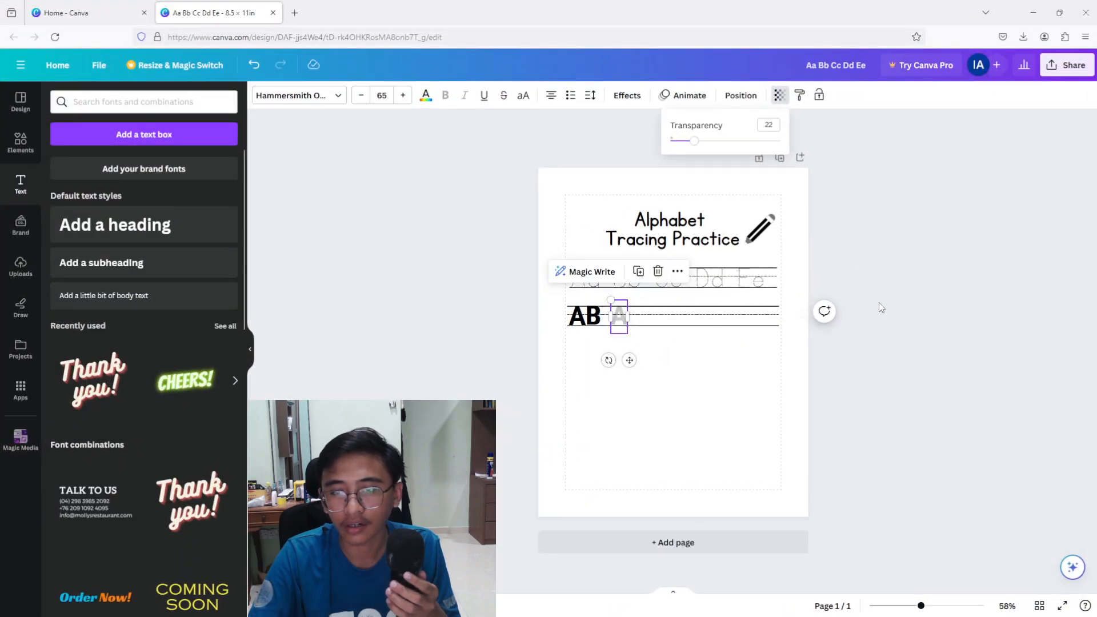
- Duplicate the letter "B", place the copy beside the faded "A", and lower its transparency value to a matching light gray
{"action": "left_click", "coordinate": [593, 316], "text": "shift"}
{"action": "left_click_drag", "start_coordinate": [591, 318], "coordinate": [638, 318]}
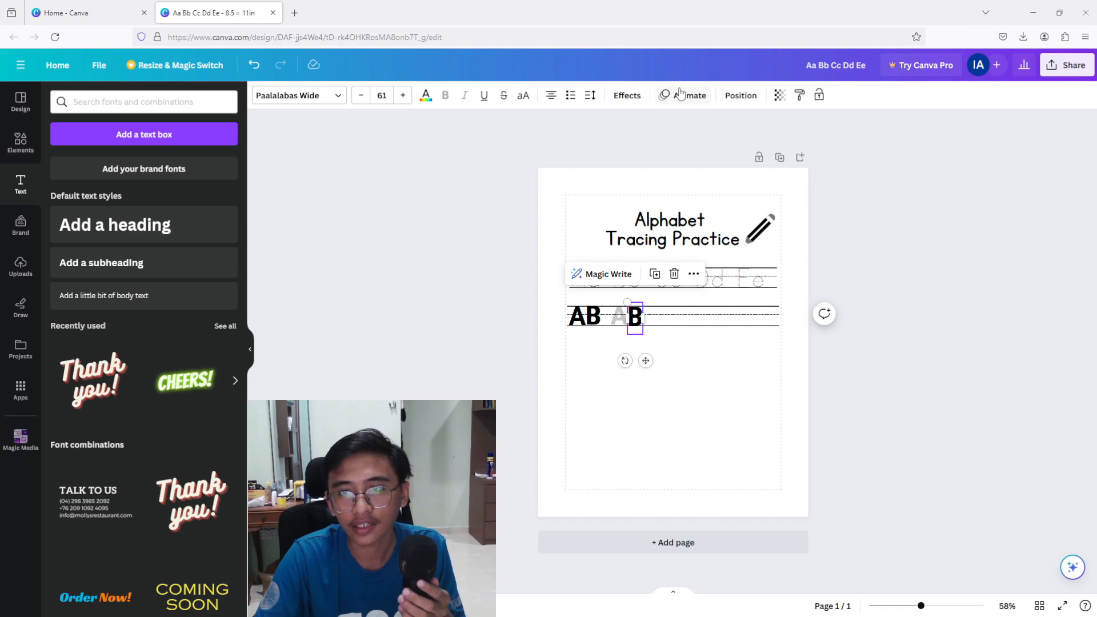
{"action": "left_click", "coordinate": [780, 95]}
{"action": "left_click_drag", "start_coordinate": [778, 140], "coordinate": [700, 150]}
{"action": "left_click", "coordinate": [930, 265]}
{"action": "left_click", "coordinate": [896, 294]}
- Duplicate the faded "A" and position the copy on the writing lines after the faded "AB" pair
{"action": "left_click", "coordinate": [622, 319]}
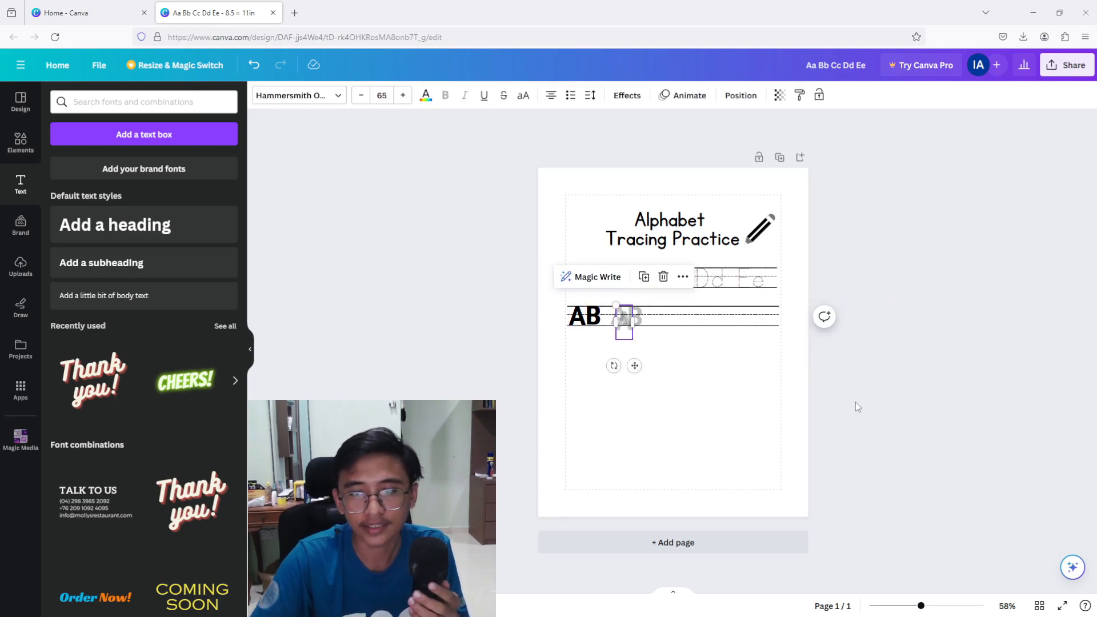
{"action": "left_click_drag", "start_coordinate": [626, 320], "coordinate": [664, 317]}
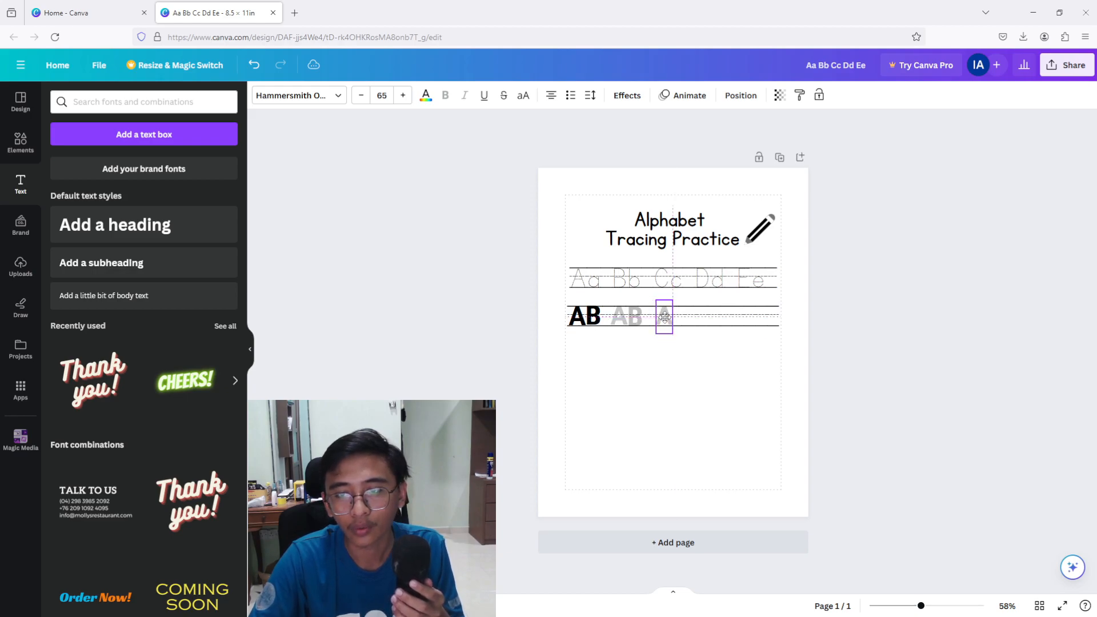
{"action": "left_click", "coordinate": [823, 312]}
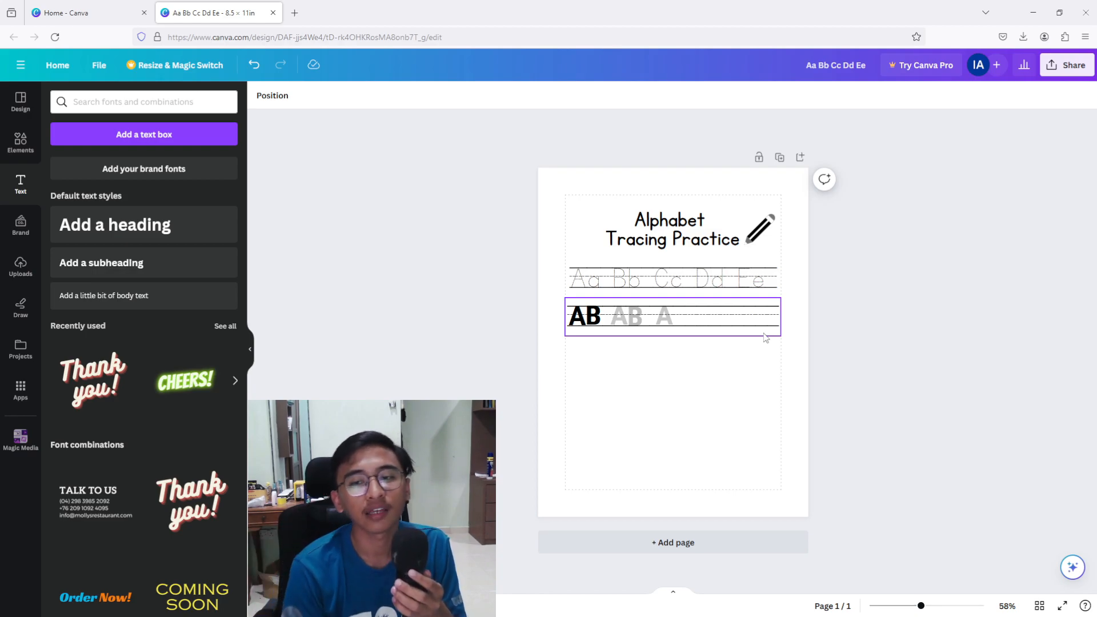
- Search the elements for "line", add a solid line below the "AB" row, and stretch it across the full margin width
{"action": "left_click", "coordinate": [20, 160]}
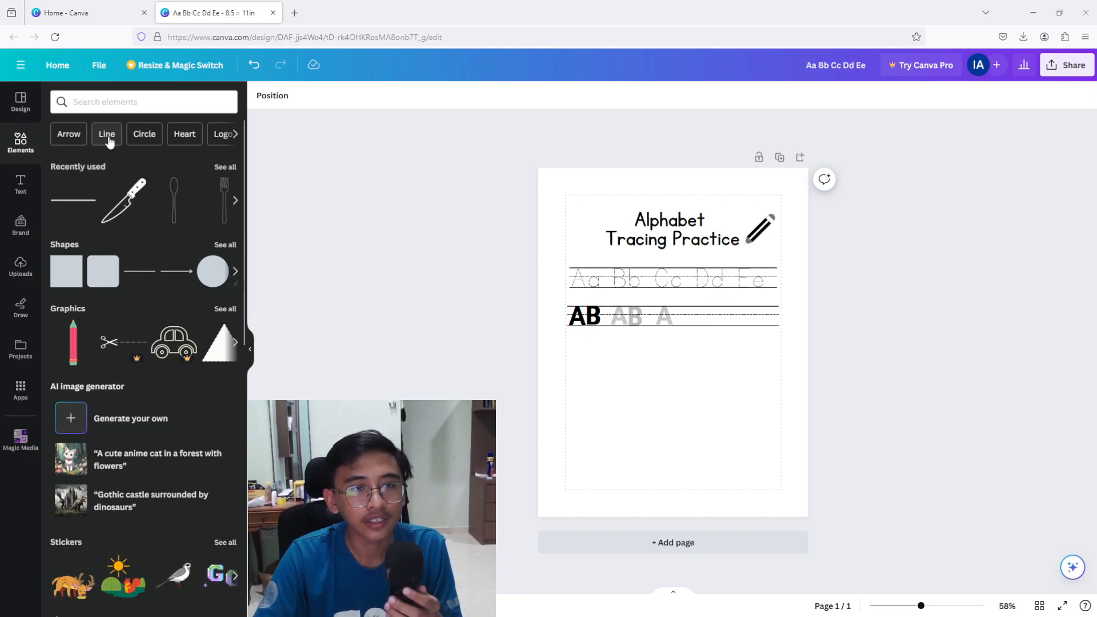
{"action": "left_click", "coordinate": [113, 101]}
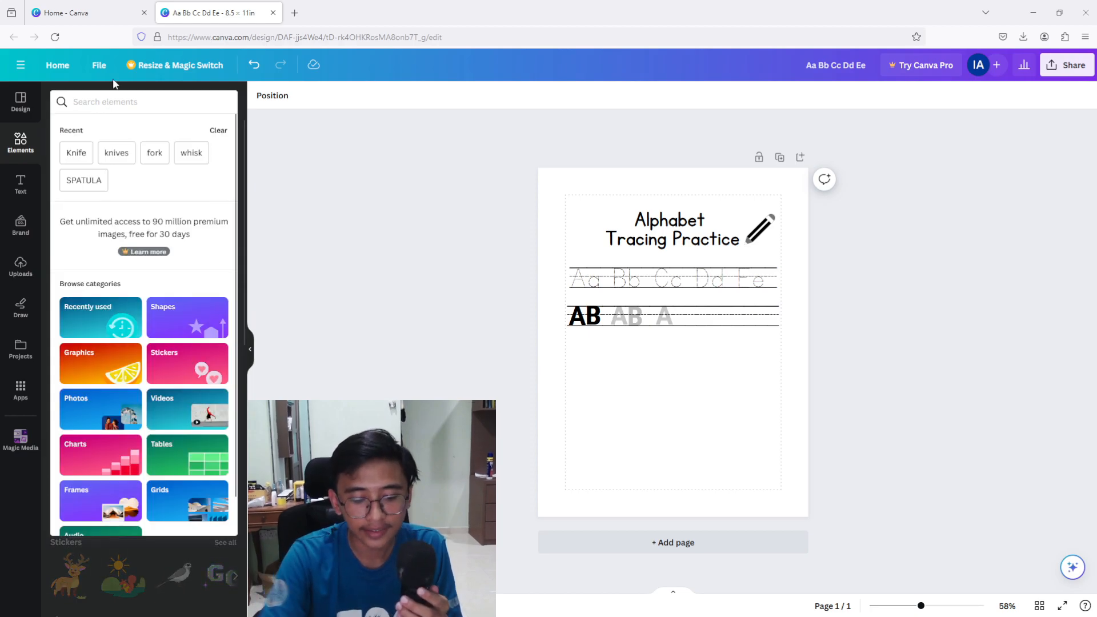
{"action": "type", "text": "line"}
{"action": "key", "text": "Return"}
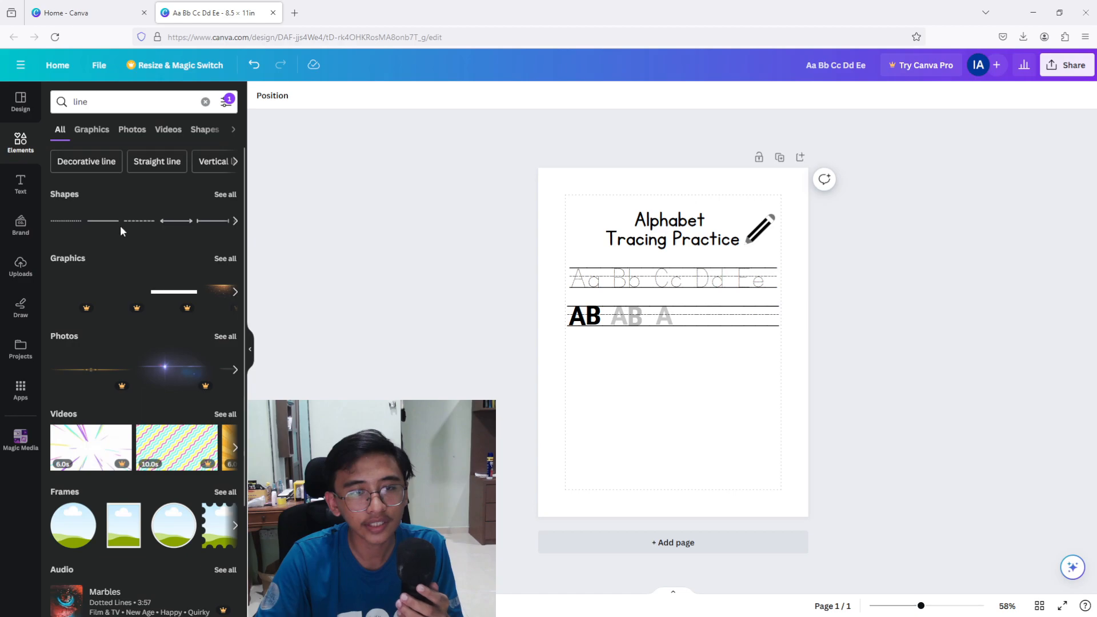
{"action": "left_click_drag", "start_coordinate": [104, 228], "coordinate": [274, 256]}
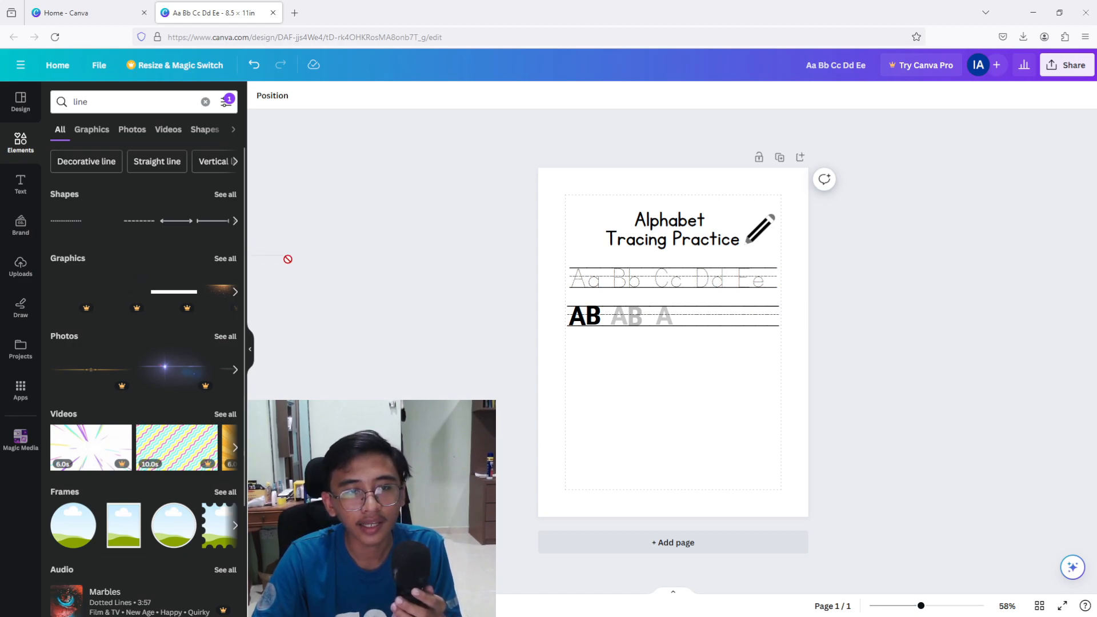
{"action": "left_click_drag", "start_coordinate": [562, 338], "coordinate": [575, 381]}
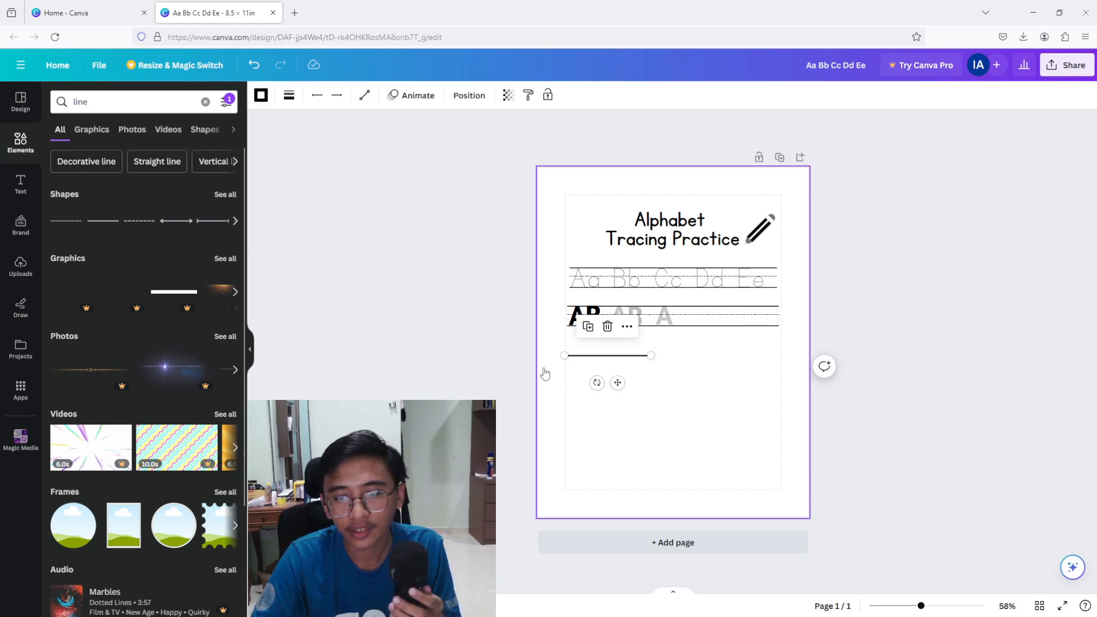
{"action": "left_click_drag", "start_coordinate": [651, 359], "coordinate": [780, 356]}
{"action": "left_click", "coordinate": [859, 272]}
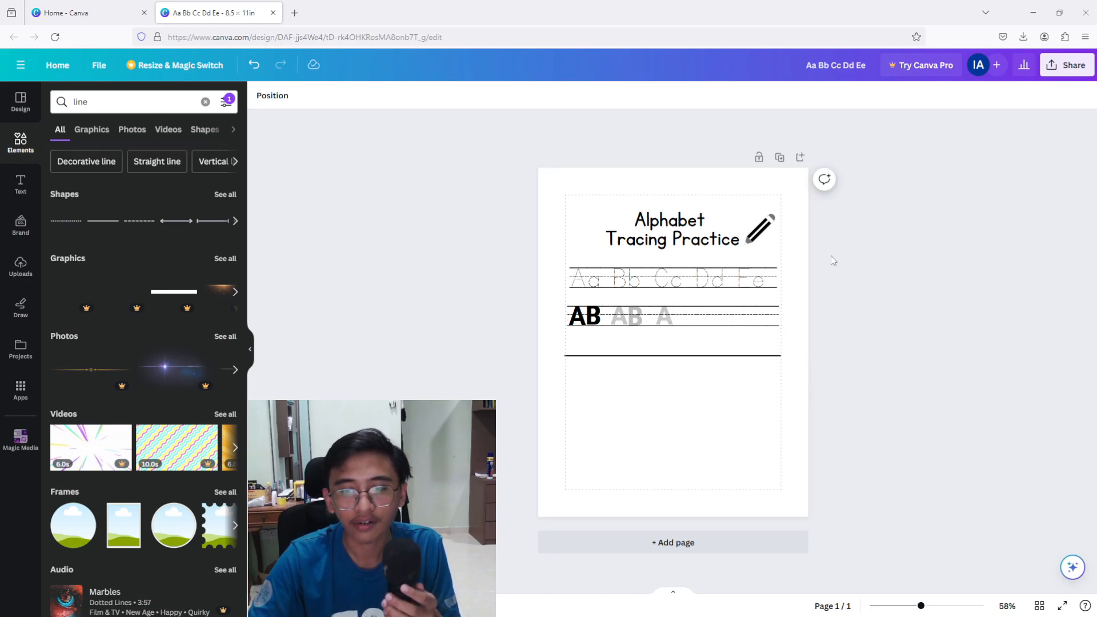
- Add a second solid line just below the first one and extend it to the same full width
{"action": "left_click_drag", "start_coordinate": [94, 223], "coordinate": [575, 392]}
{"action": "left_click_drag", "start_coordinate": [650, 368], "coordinate": [782, 368]}
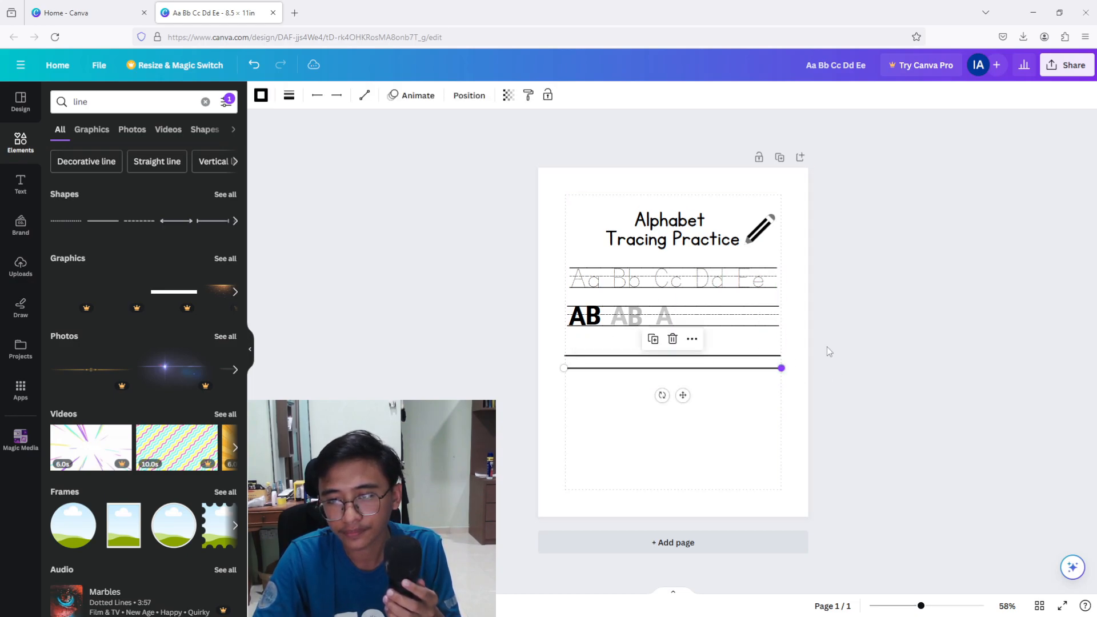
{"action": "left_click", "coordinate": [617, 379]}
- Set the second line below the "AB" row to a line weight of 1 and a dashed style
{"action": "left_click", "coordinate": [642, 369]}
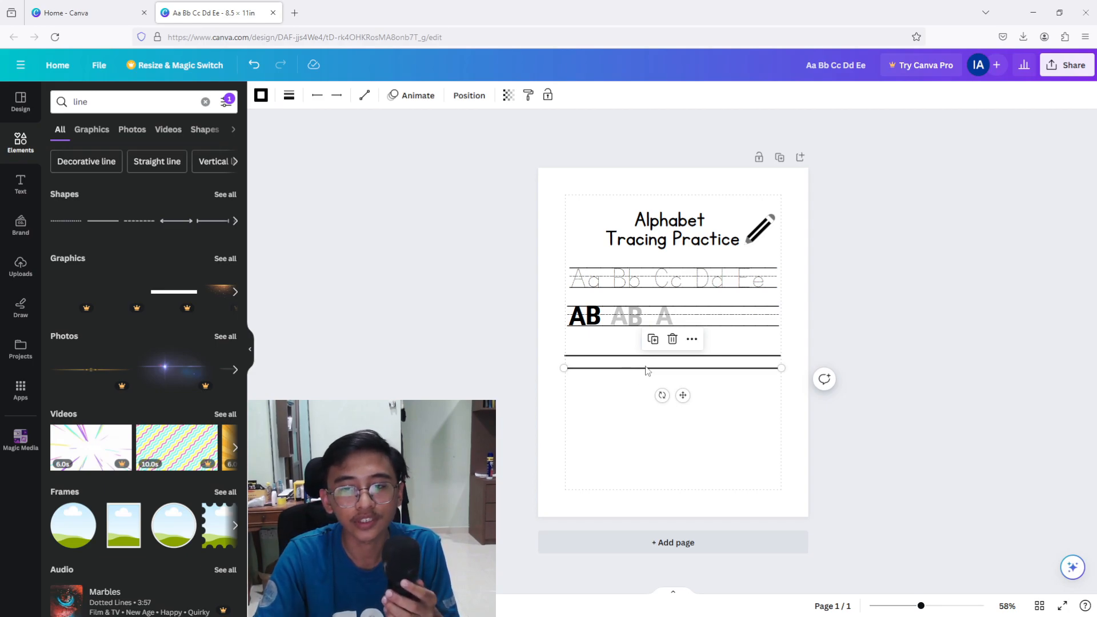
{"action": "left_click", "coordinate": [289, 96]}
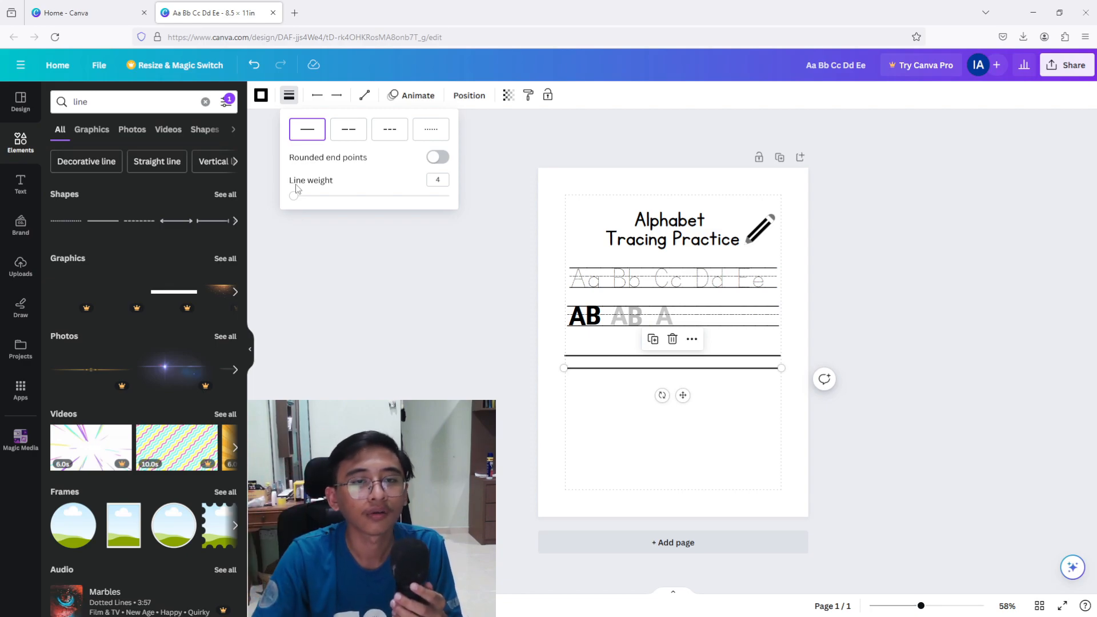
{"action": "left_click_drag", "start_coordinate": [294, 195], "coordinate": [265, 217]}
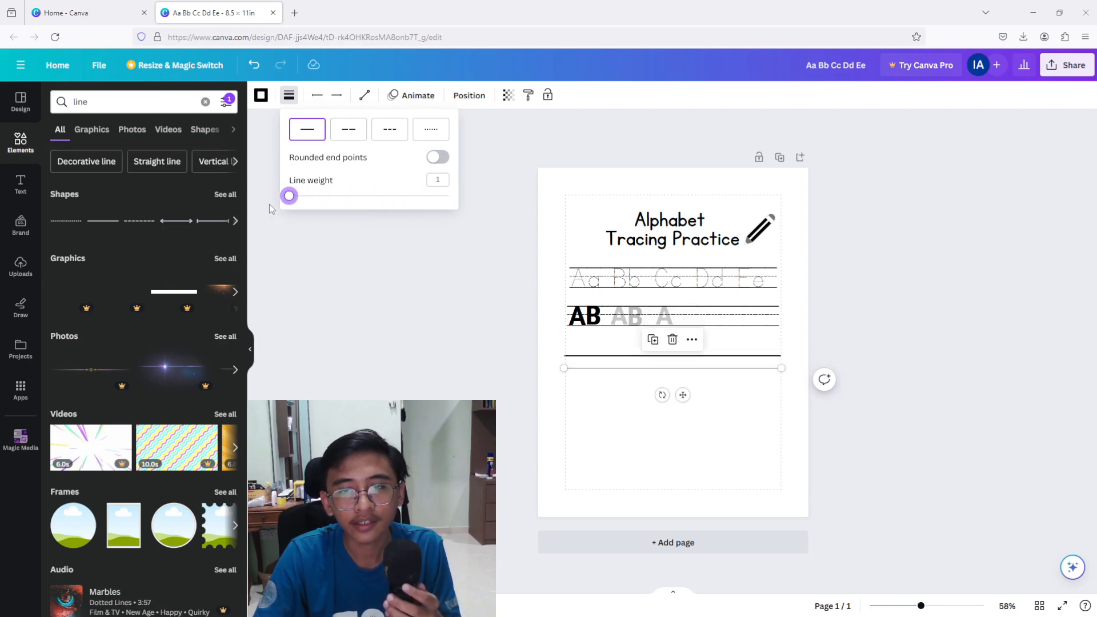
{"action": "left_click", "coordinate": [348, 135]}
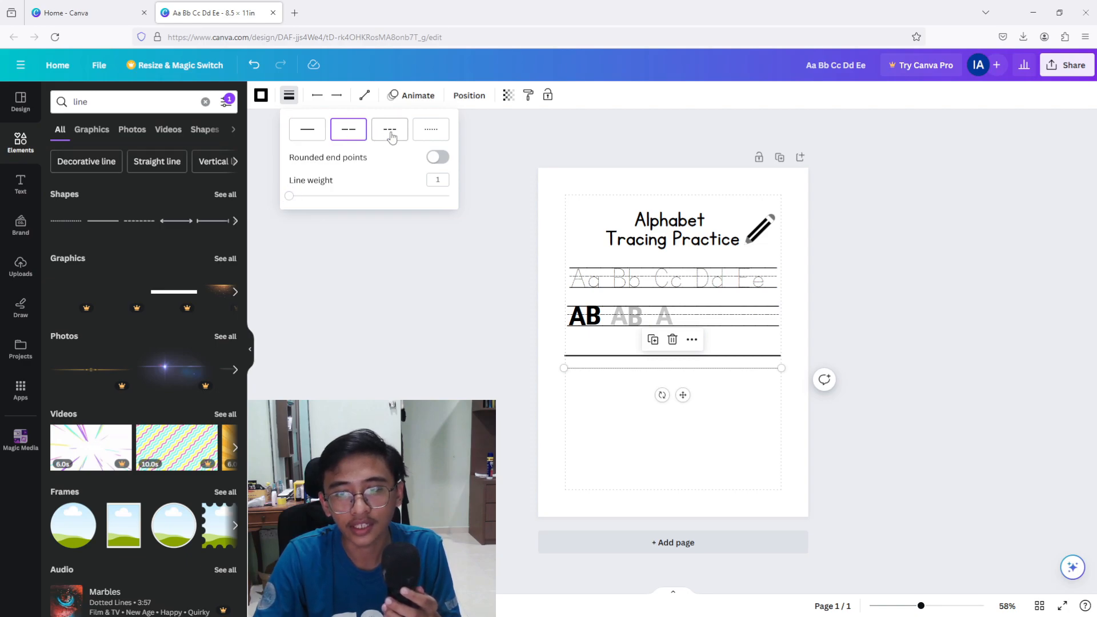
{"action": "left_click", "coordinate": [390, 130]}
{"action": "left_click", "coordinate": [431, 130]}
{"action": "left_click", "coordinate": [363, 131]}
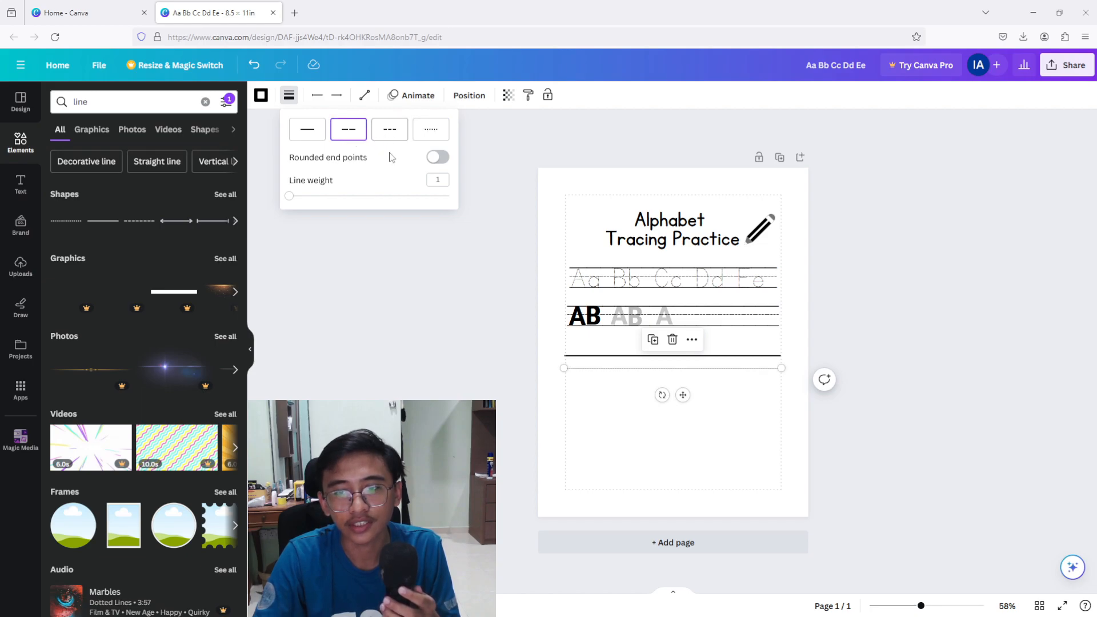
{"action": "left_click", "coordinate": [478, 348]}
{"action": "left_click", "coordinate": [464, 339]}
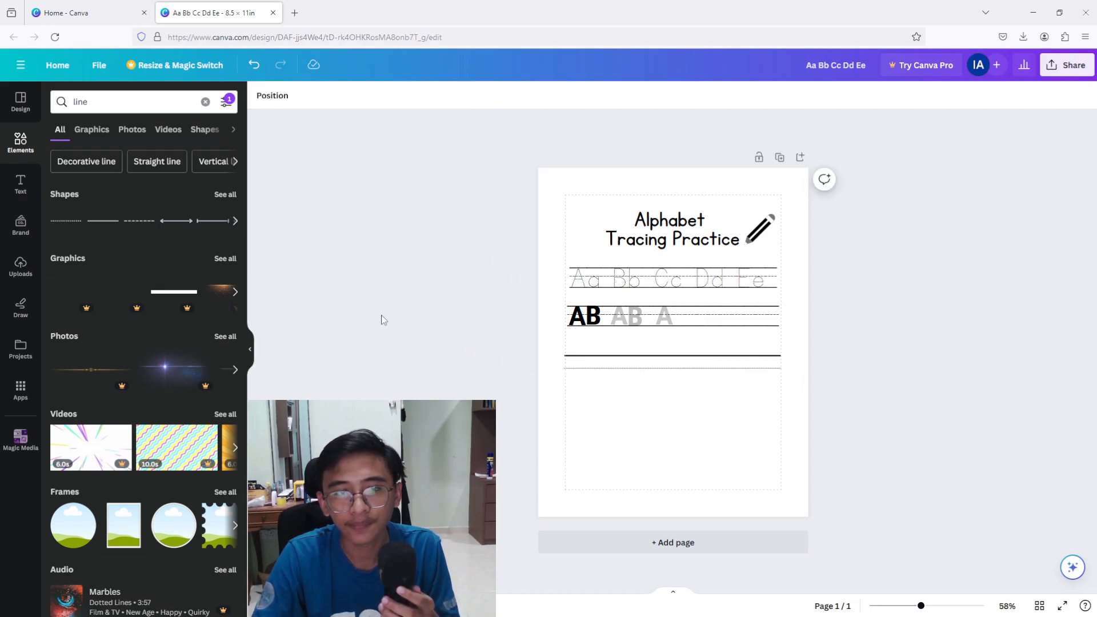
- Duplicate the upper solid line and place the copy below the thin dashed line to complete the writing guide
{"action": "left_click", "coordinate": [711, 360]}
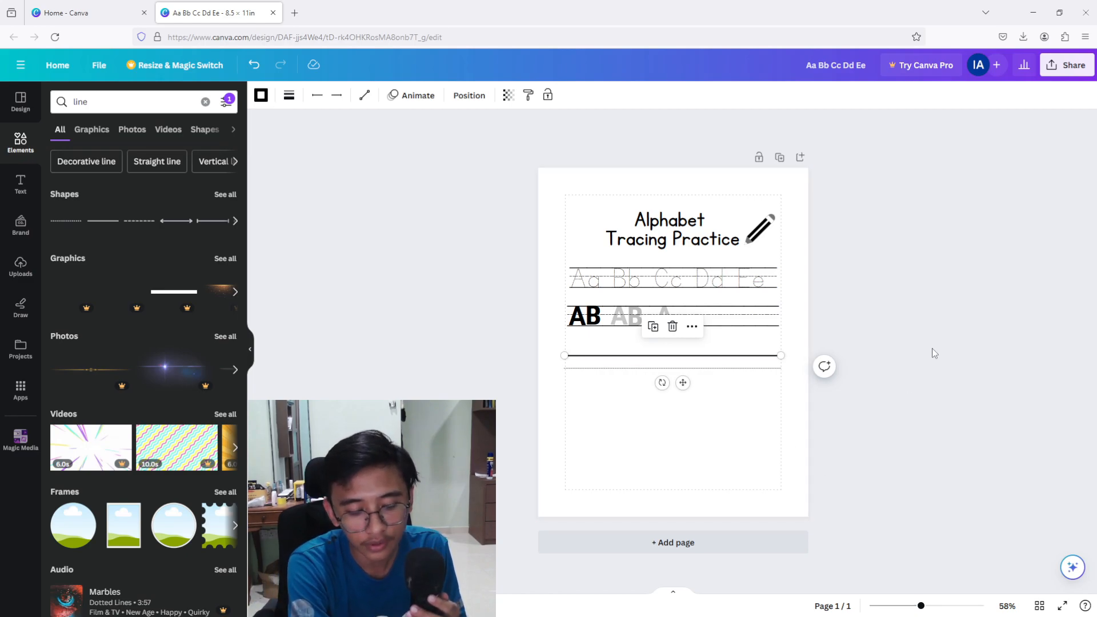
{"action": "key", "text": "ctrl+d"}
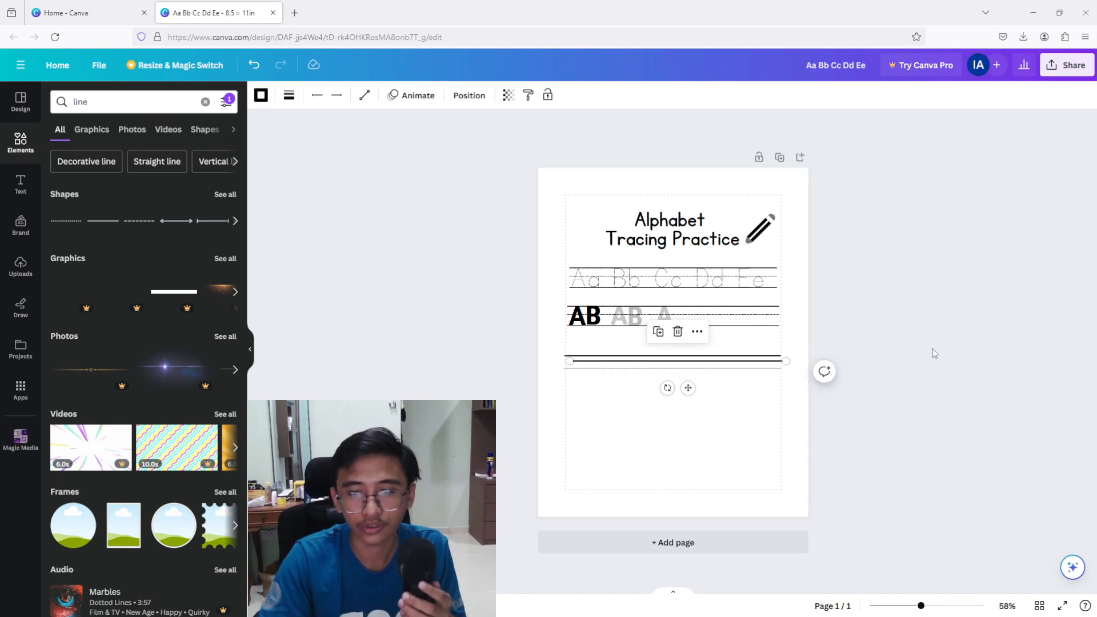
{"action": "left_click_drag", "start_coordinate": [688, 388], "coordinate": [685, 406]}
{"action": "left_click", "coordinate": [881, 289]}
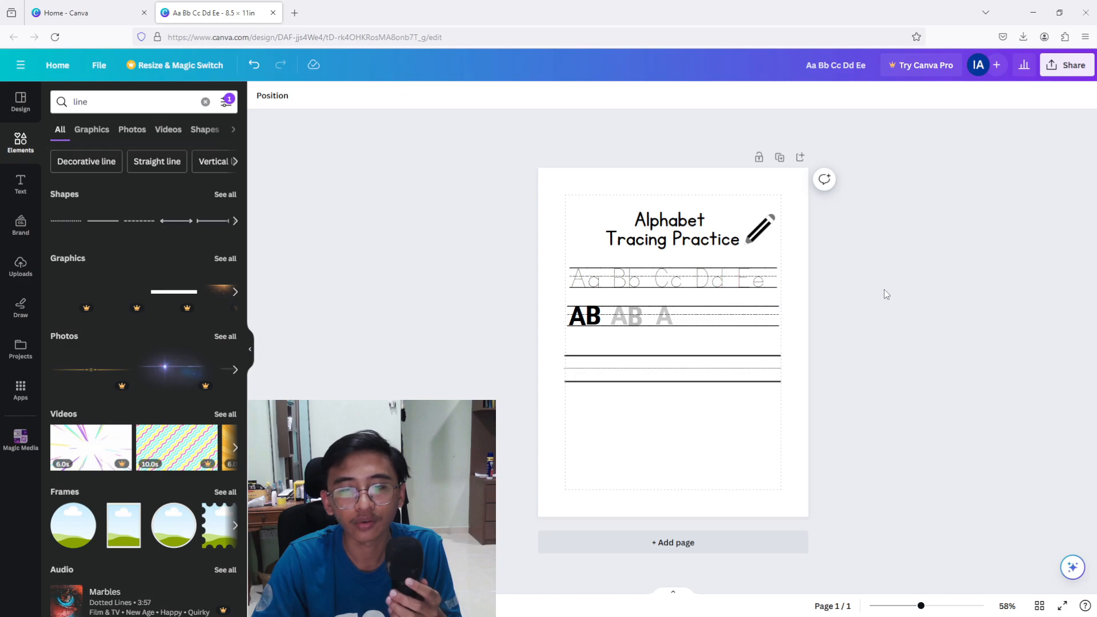
- Select the two solid lines and the dashed line between them and group them into one writing guide
{"action": "left_click", "coordinate": [712, 315]}
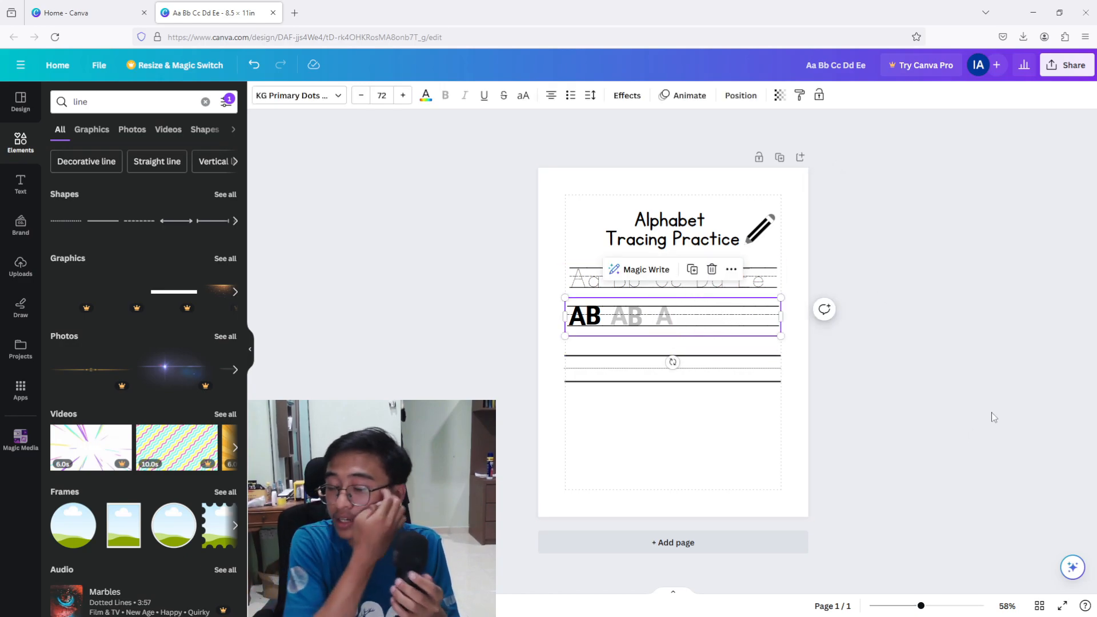
{"action": "left_click", "coordinate": [717, 440]}
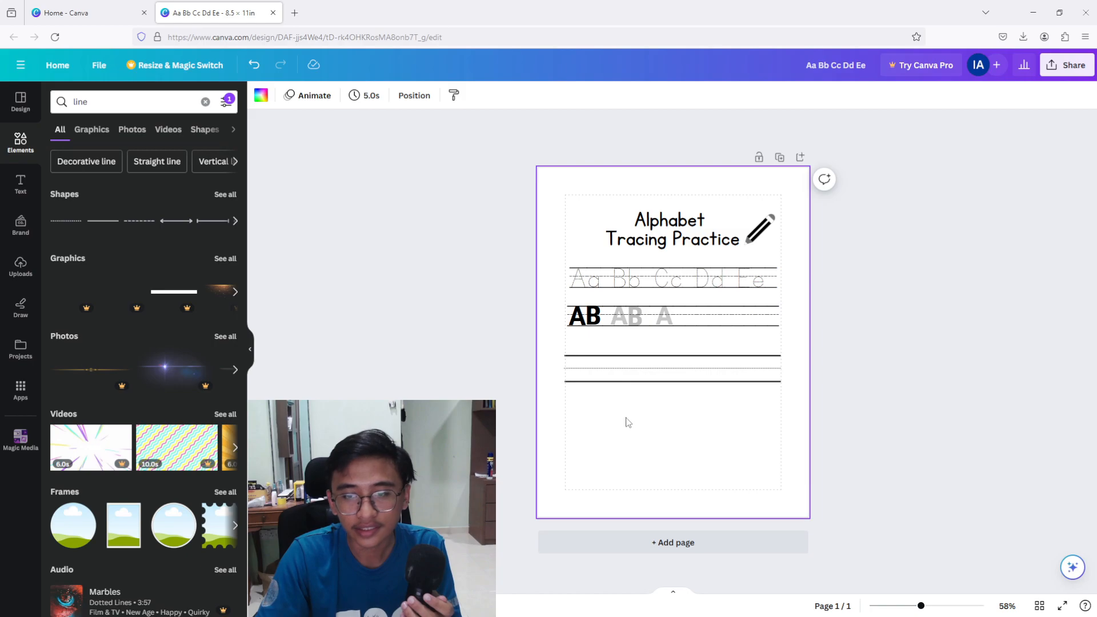
{"action": "left_click_drag", "start_coordinate": [626, 412], "coordinate": [675, 351]}
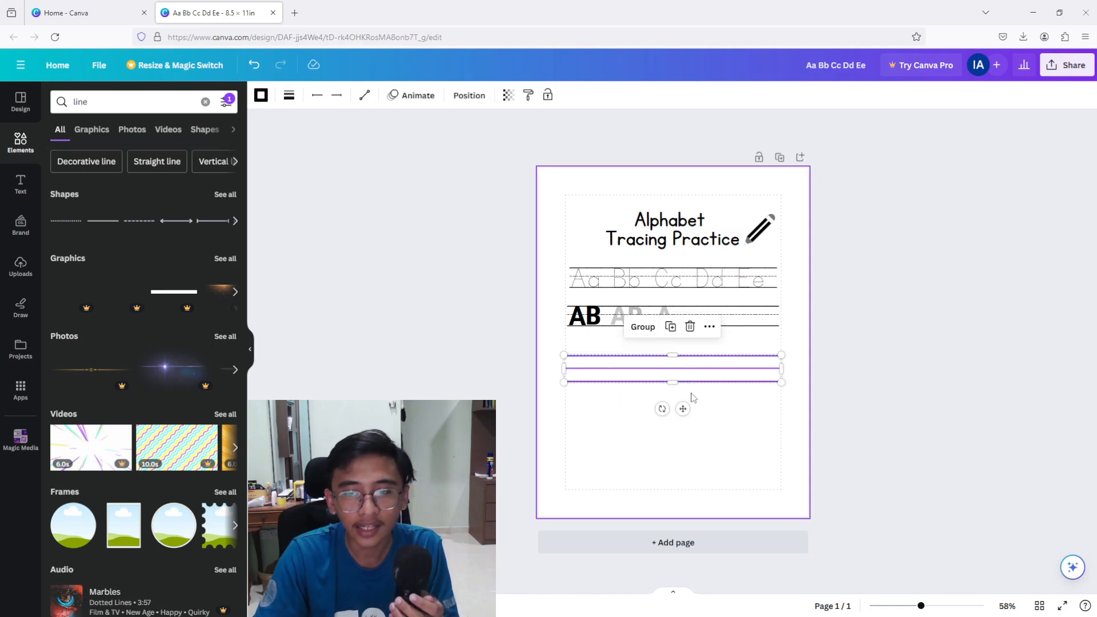
{"action": "left_click", "coordinate": [639, 334]}
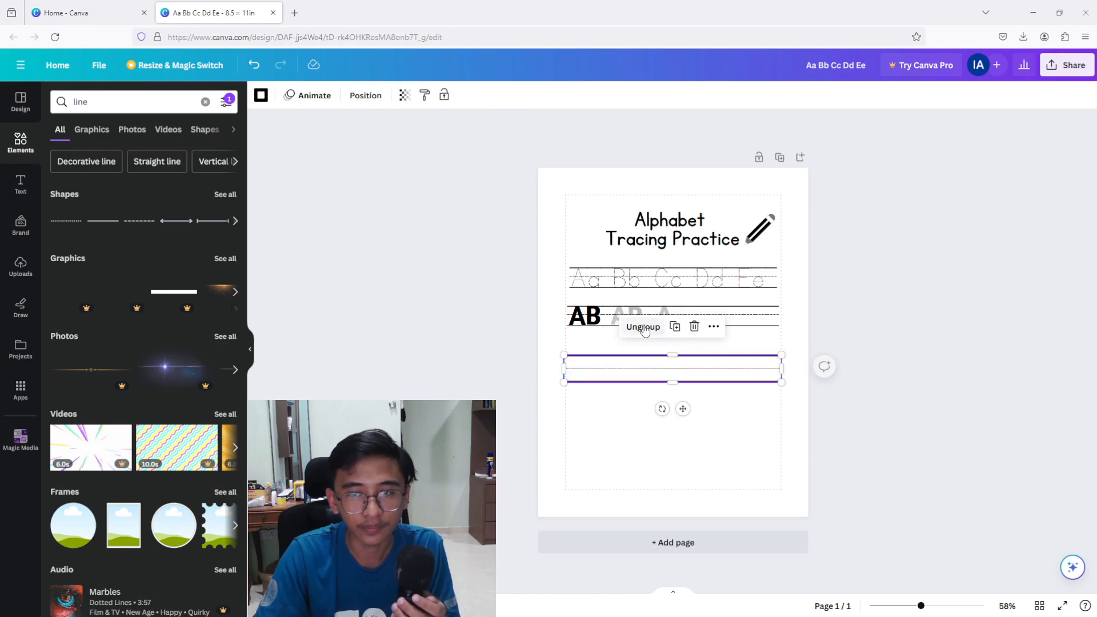
{"action": "left_click", "coordinate": [843, 349]}
- Nudge the grouped writing lines slightly up, duplicate the group, and place the copy below as a second writing row
{"action": "mouse_move", "coordinate": [724, 369]}
{"action": "left_mouse_down"}
{"action": "mouse_move", "coordinate": [619, 399]}
{"action": "mouse_move", "coordinate": [674, 343]}
{"action": "mouse_move", "coordinate": [744, 417]}
{"action": "mouse_move", "coordinate": [818, 361]}
{"action": "mouse_move", "coordinate": [784, 382]}
{"action": "mouse_move", "coordinate": [749, 361]}
{"action": "mouse_move", "coordinate": [727, 365]}
{"action": "left_mouse_up"}
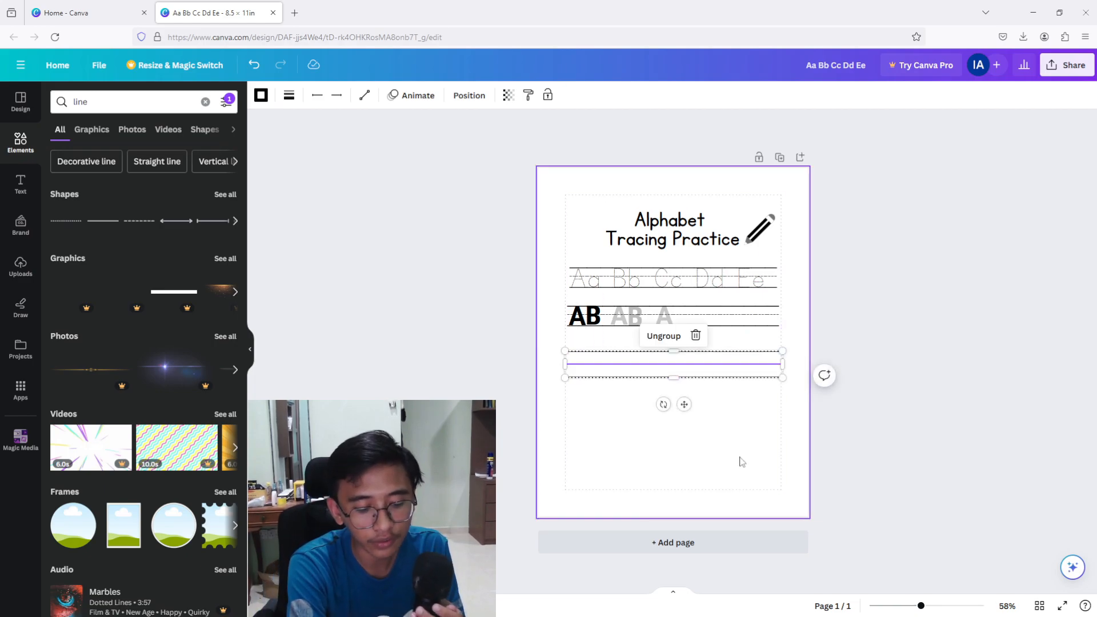
{"action": "key", "text": "ctrl+d"}
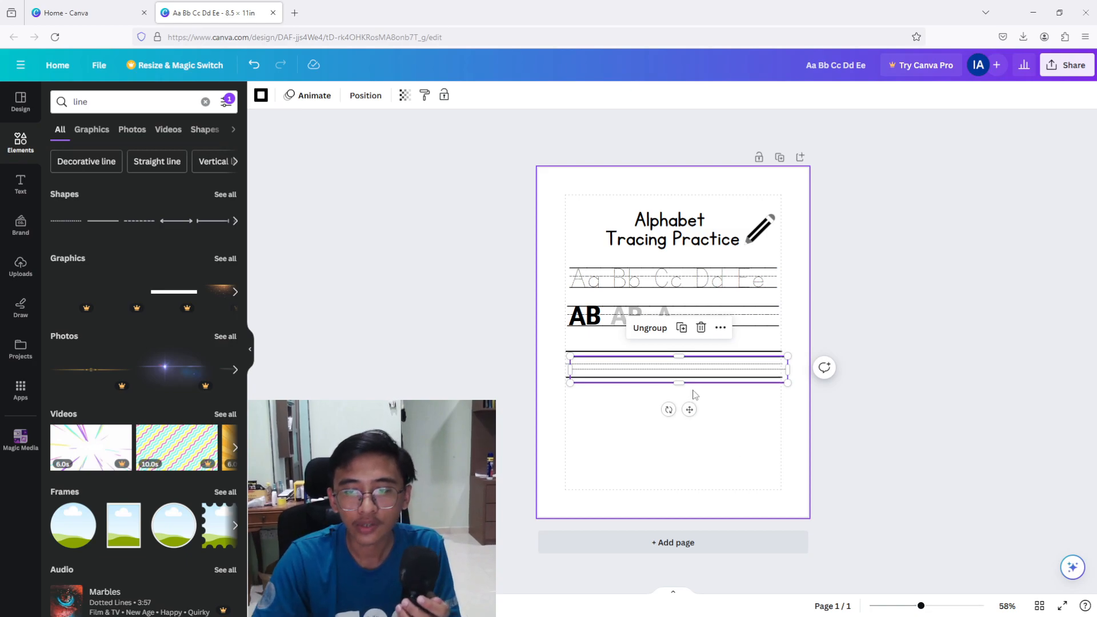
{"action": "left_click_drag", "start_coordinate": [699, 369], "coordinate": [710, 409]}
{"action": "left_click", "coordinate": [921, 304]}
{"action": "left_click", "coordinate": [719, 418]}
{"action": "left_click", "coordinate": [883, 304]}
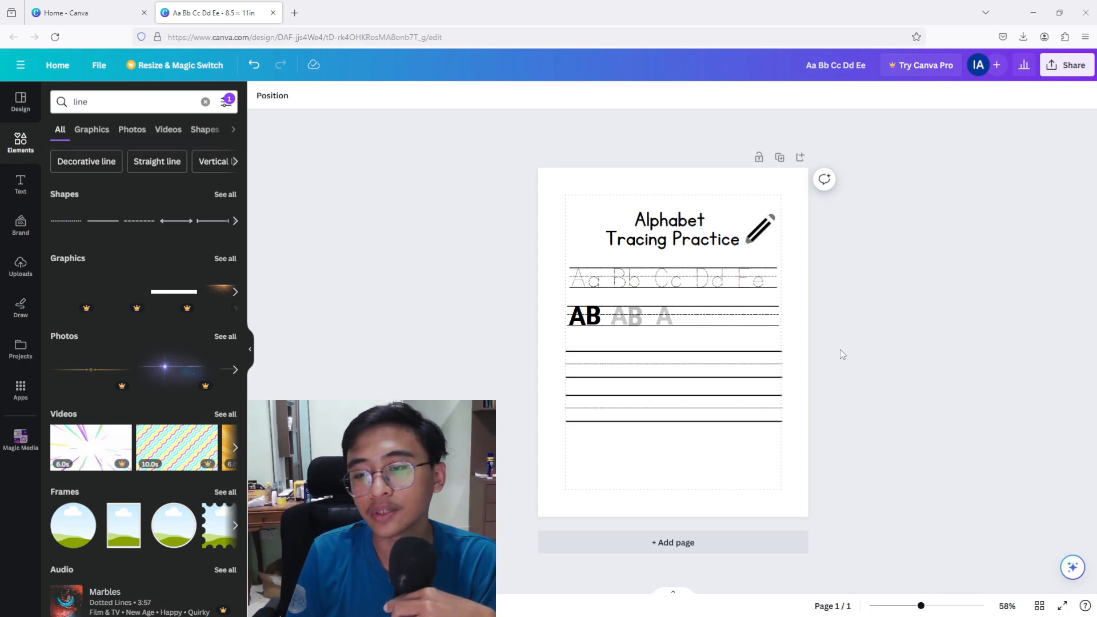
- Replace the "Alphabet Tracing Practice" title with "A" and move it toward the left margin of the page
{"action": "left_click", "coordinate": [696, 229]}
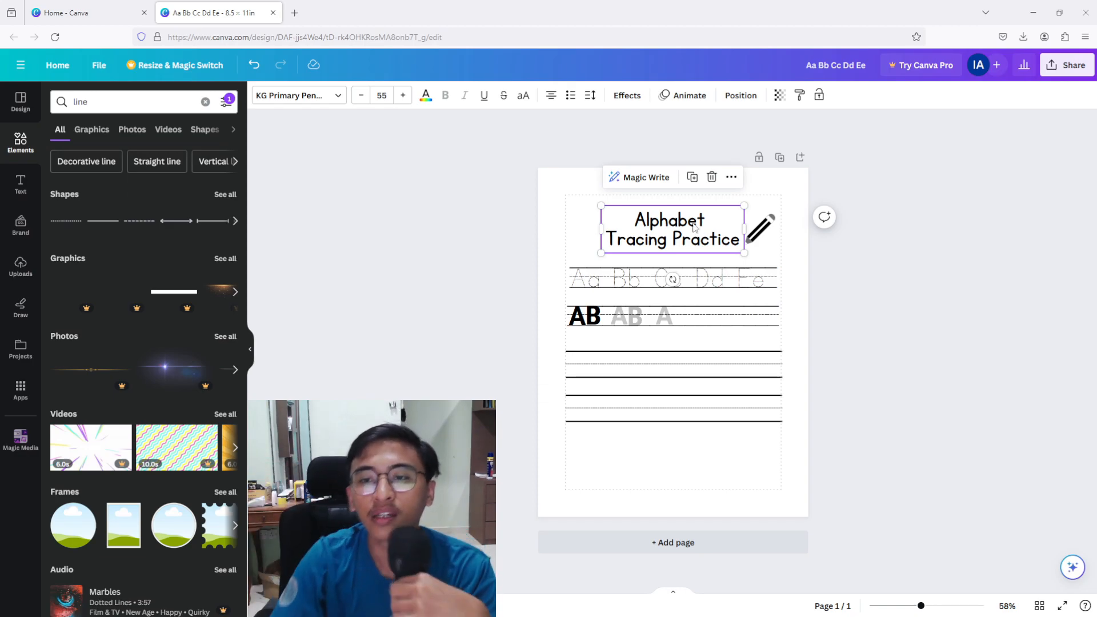
{"action": "left_click", "coordinate": [694, 226]}
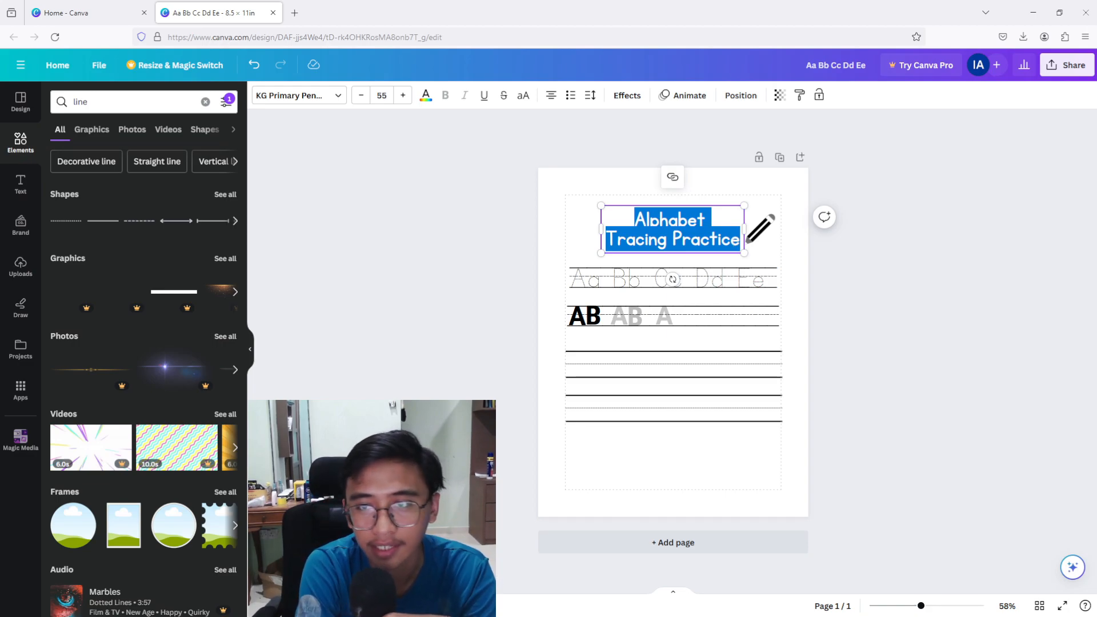
{"action": "type", "text": "A"}
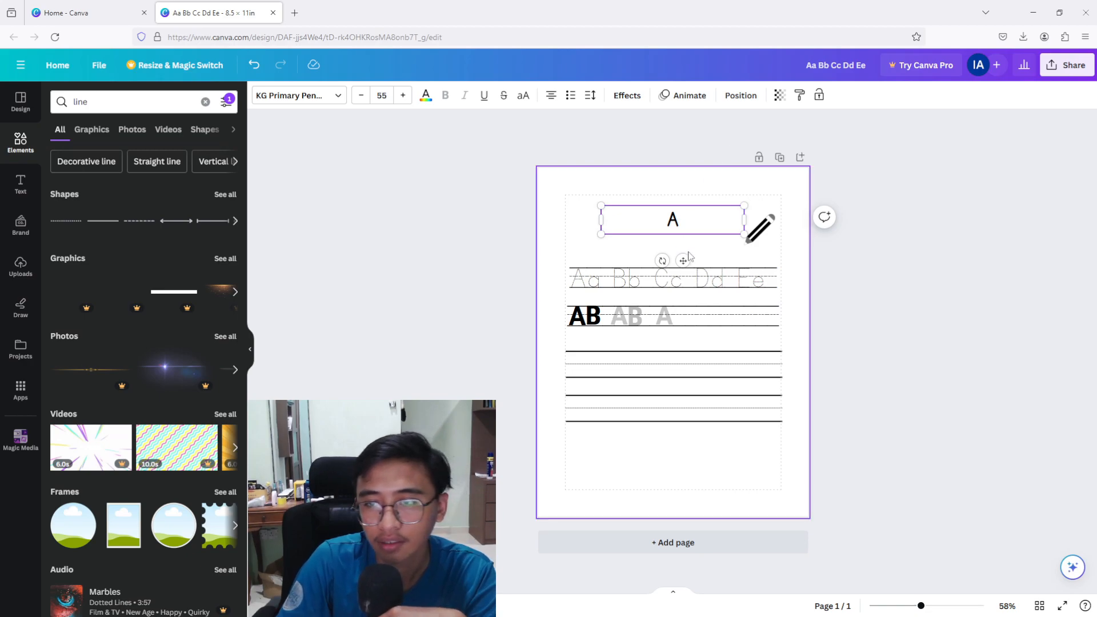
{"action": "left_click_drag", "start_coordinate": [682, 260], "coordinate": [596, 268]}
- Set the heading letter "A" to font size 144 and move it up clear of the dotted letter row
{"action": "double_click", "coordinate": [599, 232]}
{"action": "left_click", "coordinate": [382, 95]}
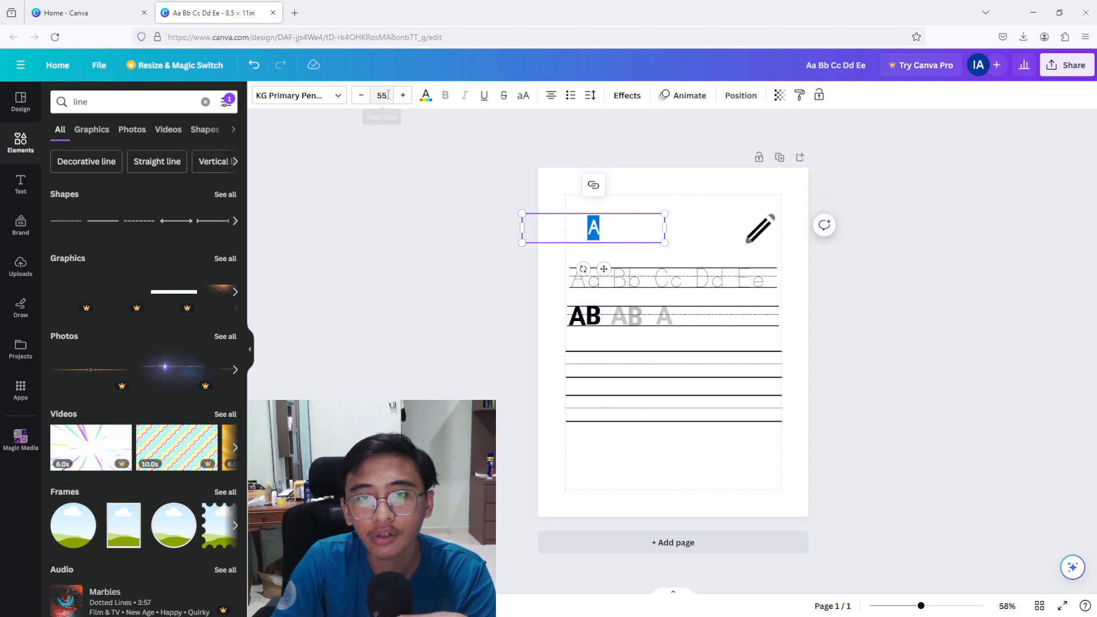
{"action": "scroll", "coordinate": [403, 258], "scroll_direction": "down", "scroll_amount": 5}
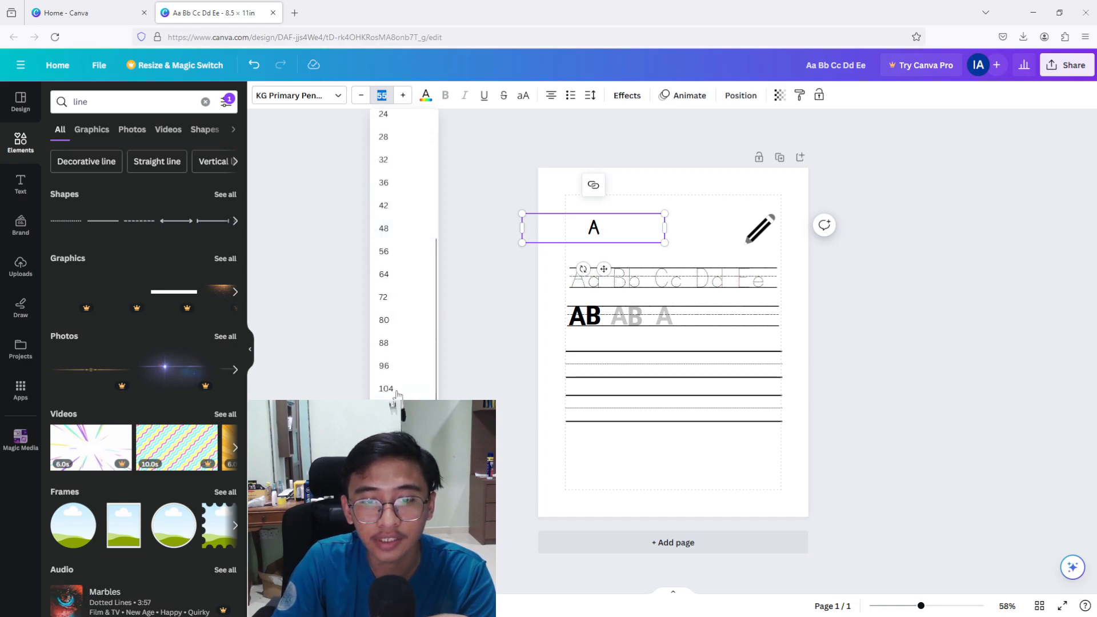
{"action": "left_click", "coordinate": [400, 345]}
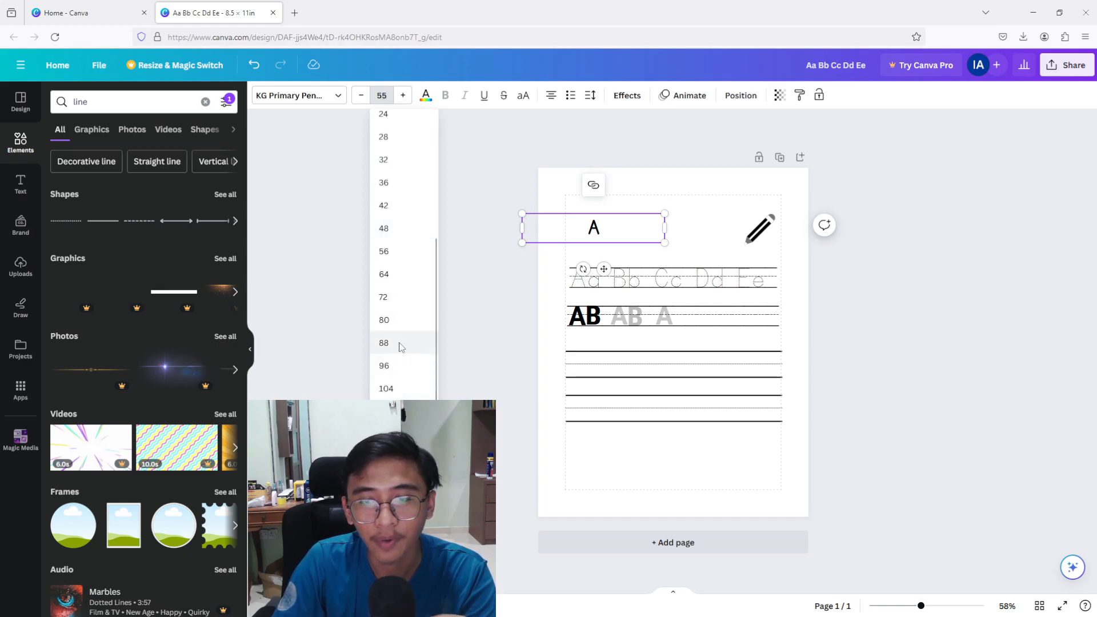
{"action": "left_click", "coordinate": [381, 96]}
{"action": "left_click", "coordinate": [421, 363]}
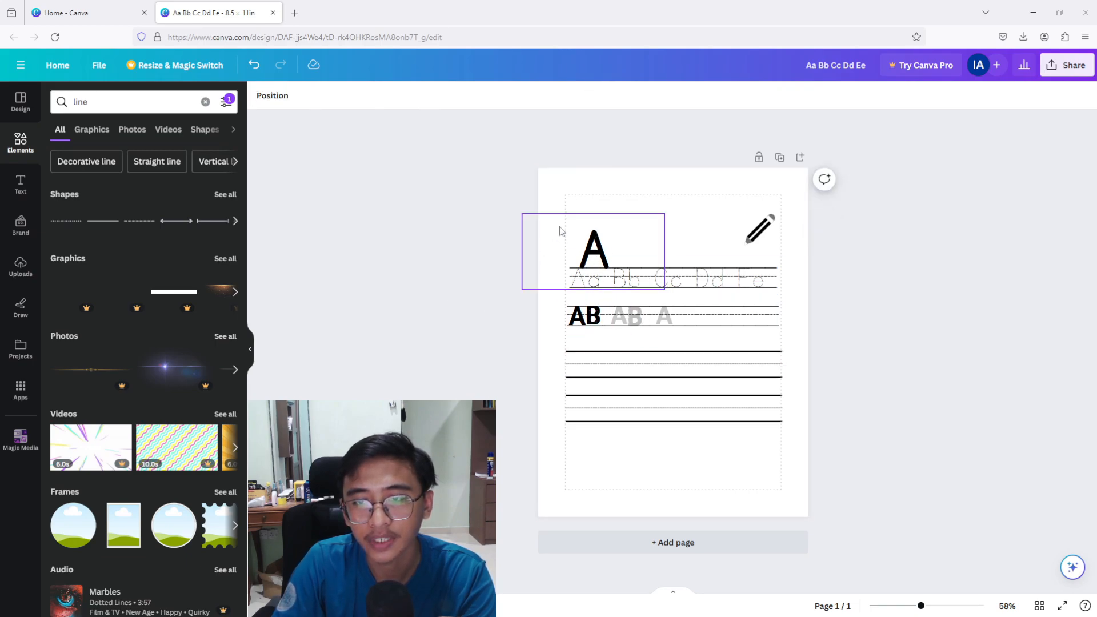
{"action": "left_click_drag", "start_coordinate": [603, 255], "coordinate": [597, 229]}
{"action": "left_click", "coordinate": [458, 227]}
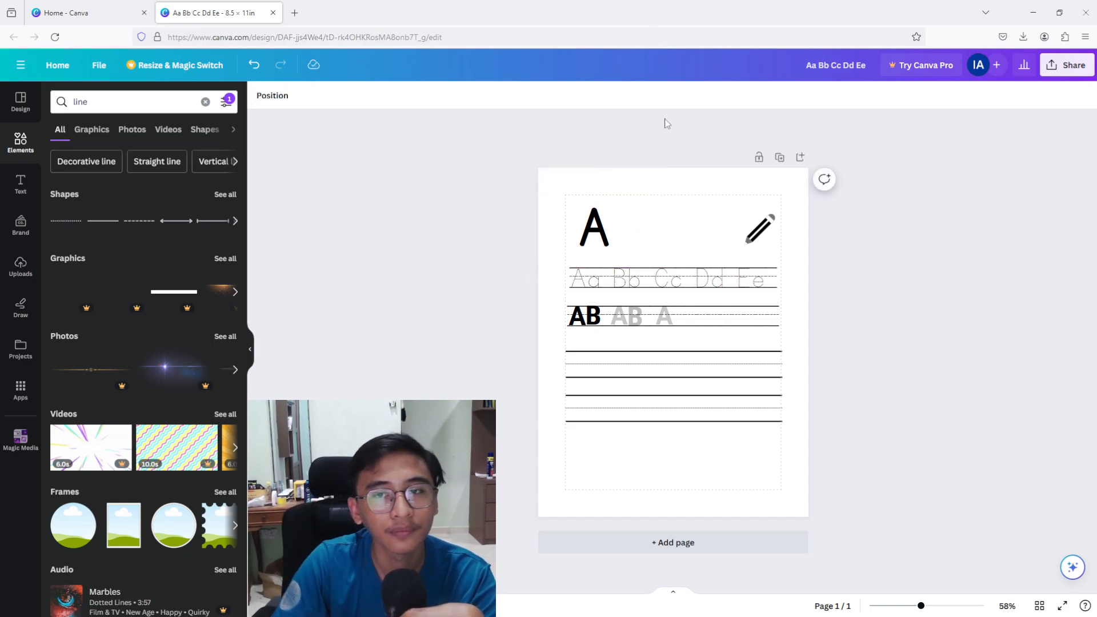
- Duplicate the large "A", place the copy to its right, and extend the copy's text to "Apple"
{"action": "left_click", "coordinate": [594, 229]}
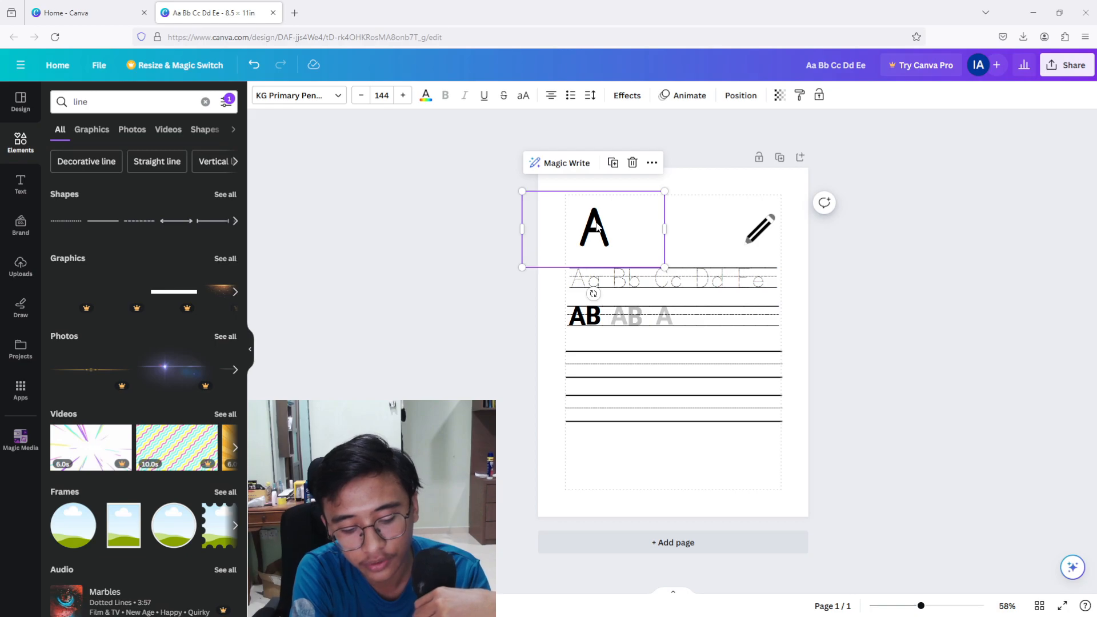
{"action": "left_click_drag", "start_coordinate": [595, 228], "coordinate": [647, 231]}
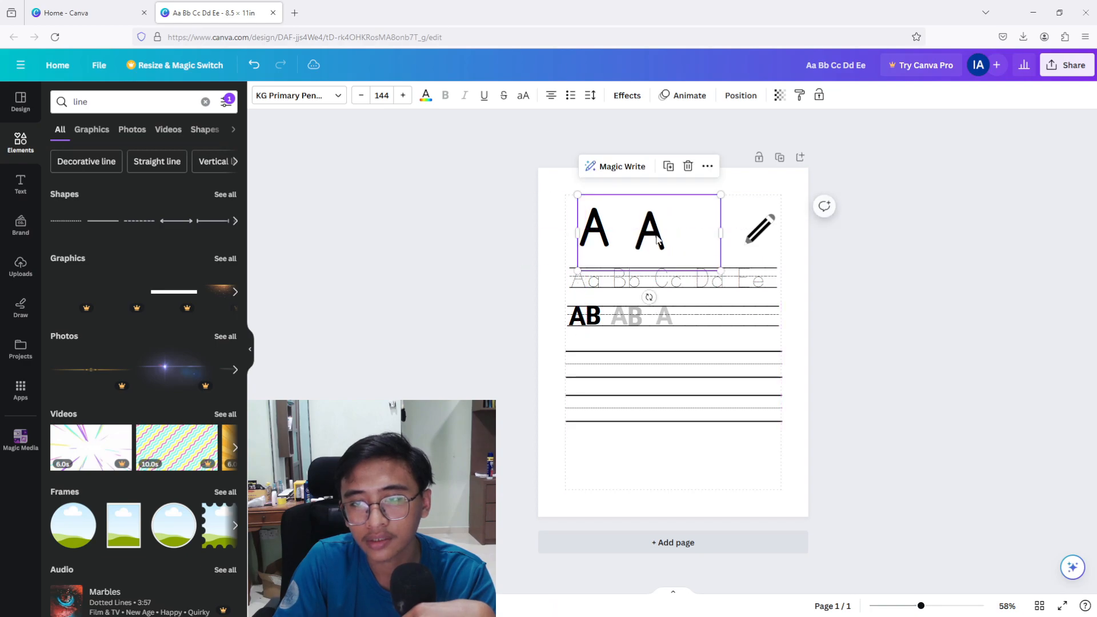
{"action": "double_click", "coordinate": [633, 231]}
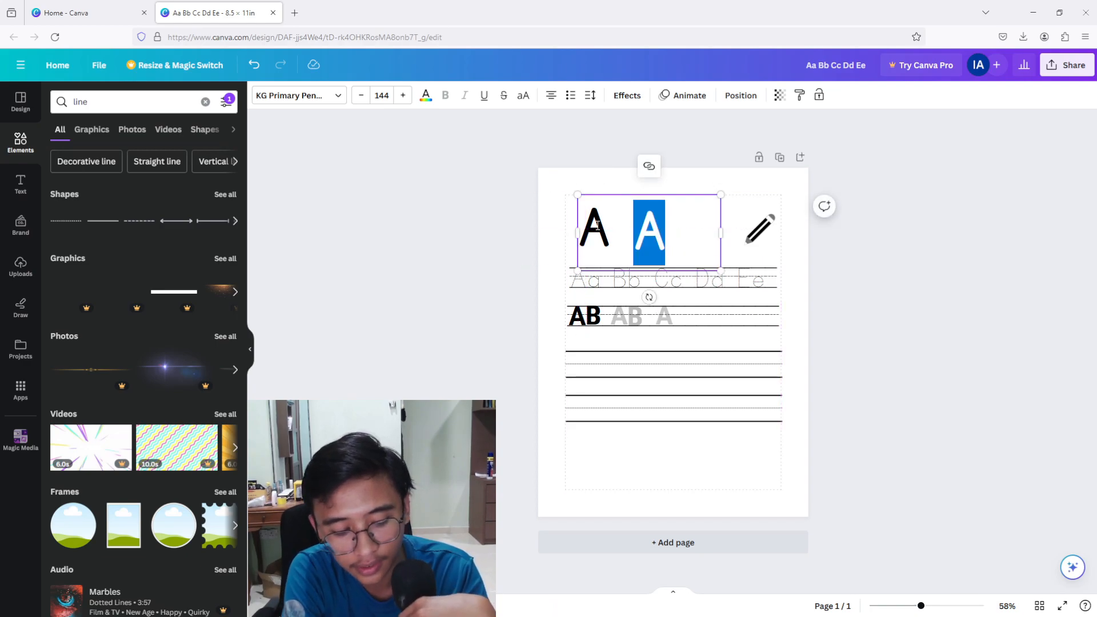
{"action": "key", "text": "Escape"}
{"action": "type", "text": "ppl"}
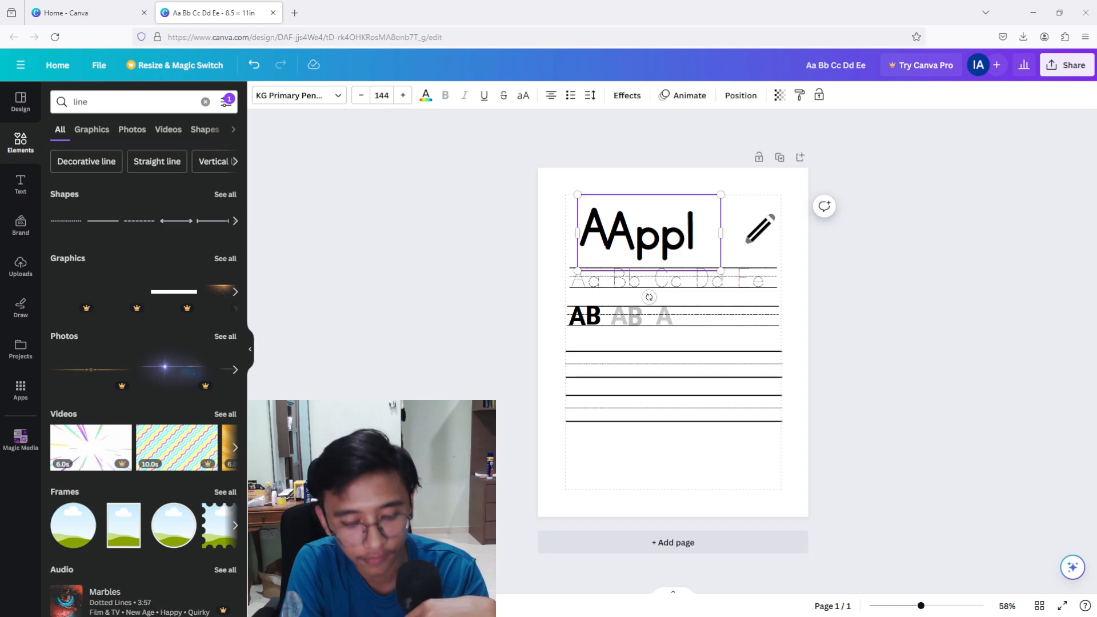
{"action": "type", "text": "e"}
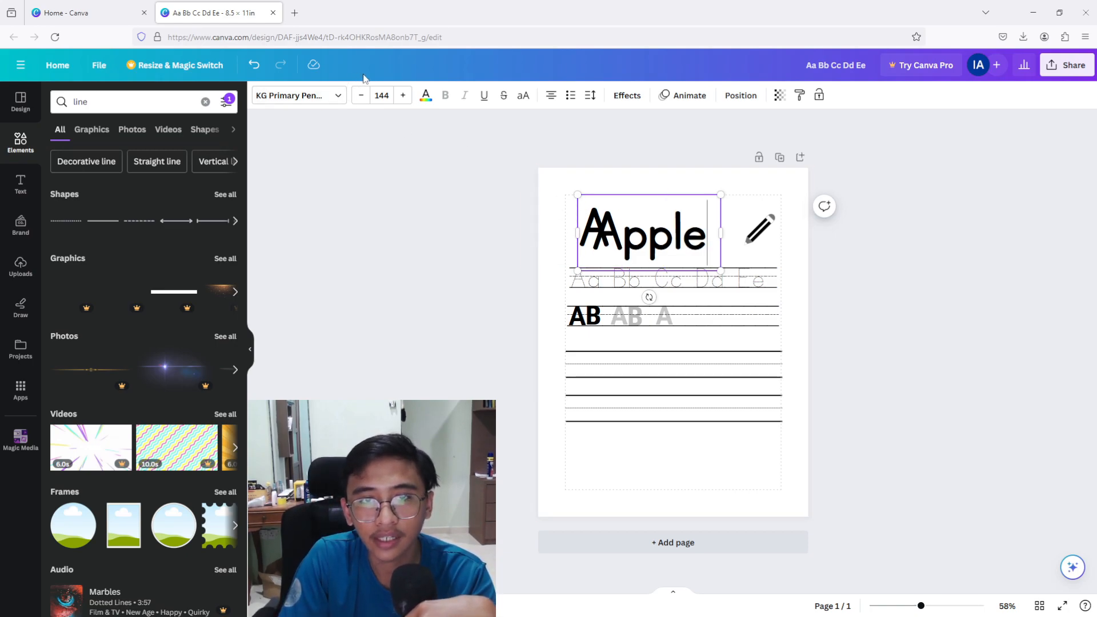
- Set the word "Apple" to font size 80 and position it between the large "A" and the pencil graphic
{"action": "left_click", "coordinate": [382, 96]}
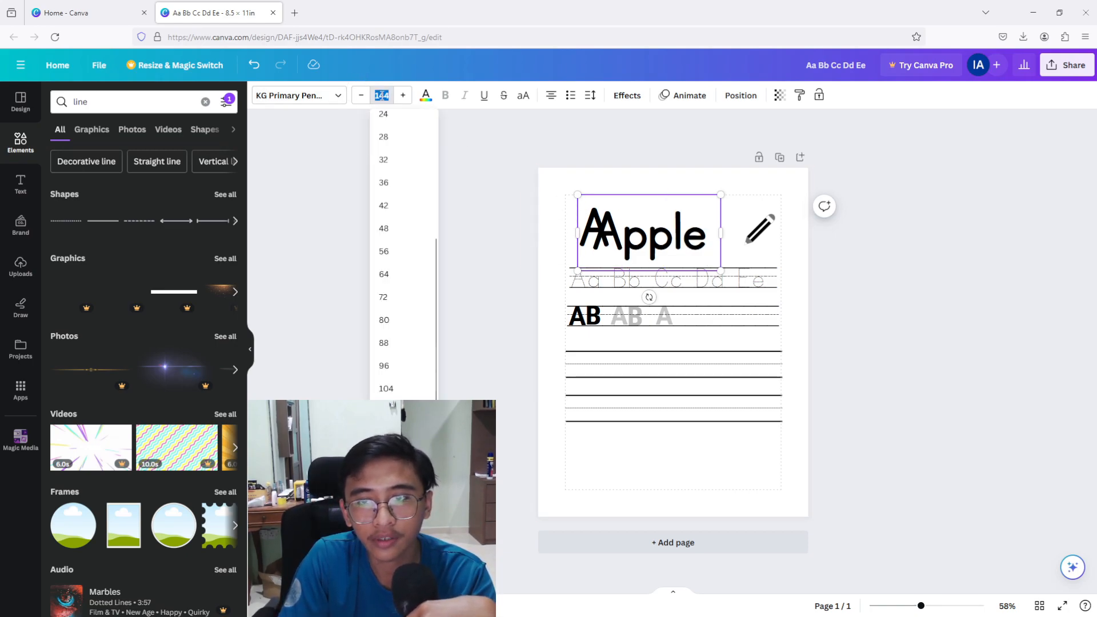
{"action": "left_click", "coordinate": [389, 321]}
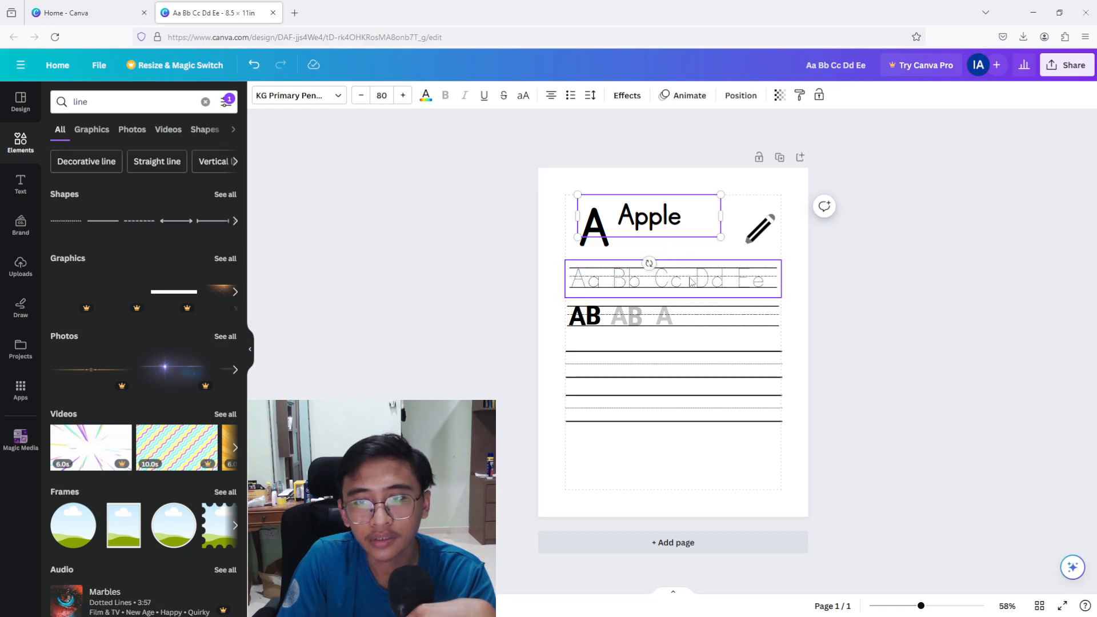
{"action": "left_click_drag", "start_coordinate": [700, 220], "coordinate": [716, 239]}
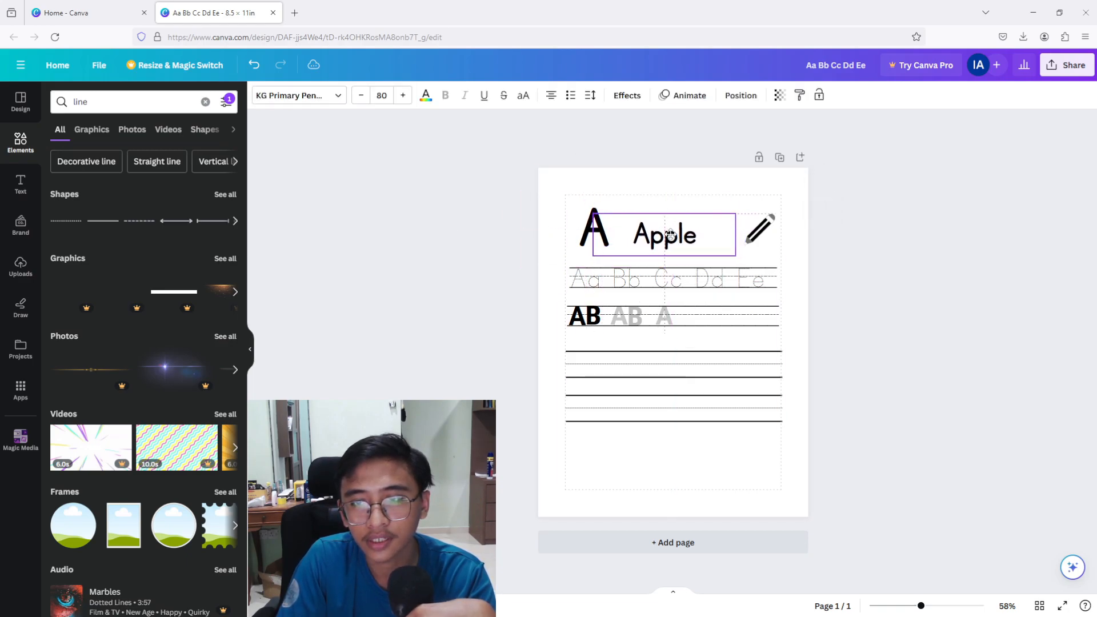
{"action": "left_click", "coordinate": [831, 206]}
- Delete the pencil graphic from the worksheet heading and search the elements library for "apple"
{"action": "left_click", "coordinate": [762, 231]}
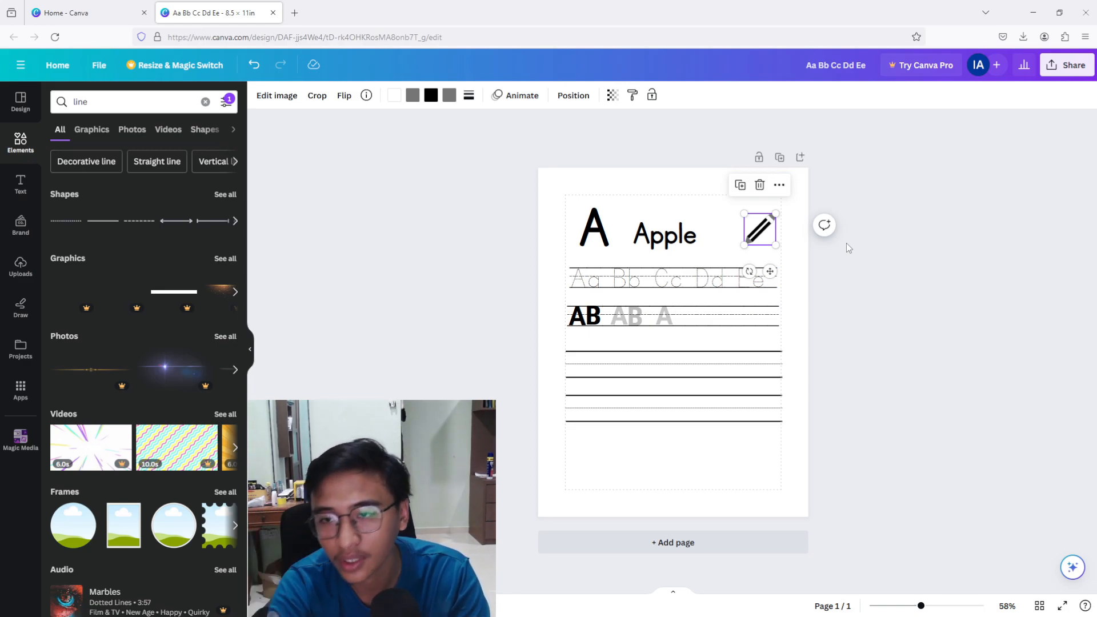
{"action": "key", "text": "Delete"}
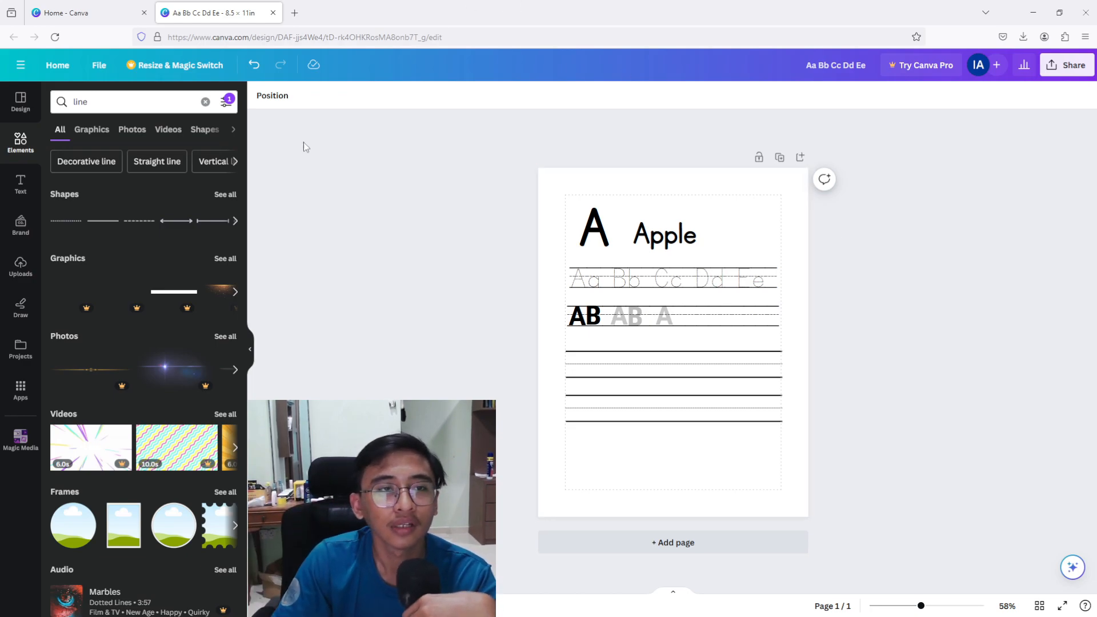
{"action": "left_click", "coordinate": [12, 150]}
{"action": "left_click", "coordinate": [94, 103]}
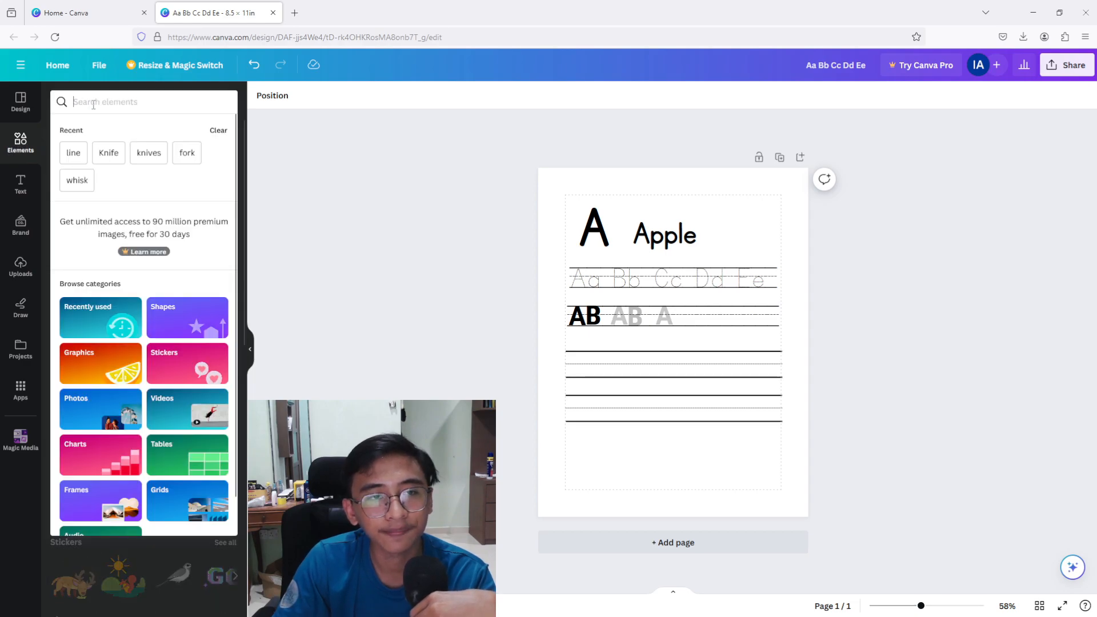
{"action": "type", "text": "ap"}
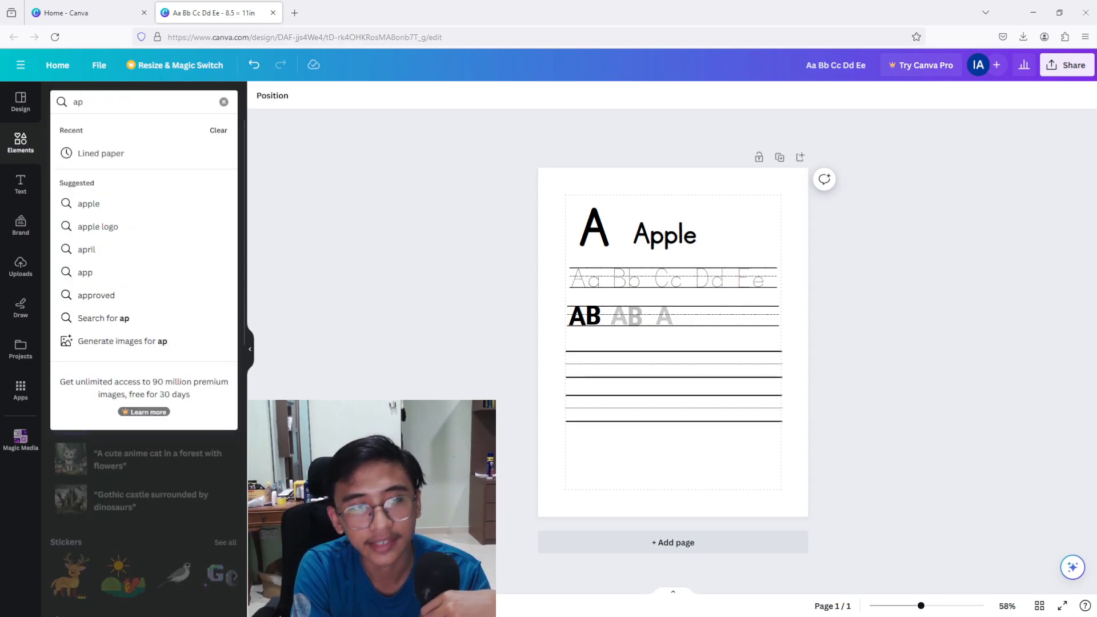
{"action": "type", "text": "ple"}
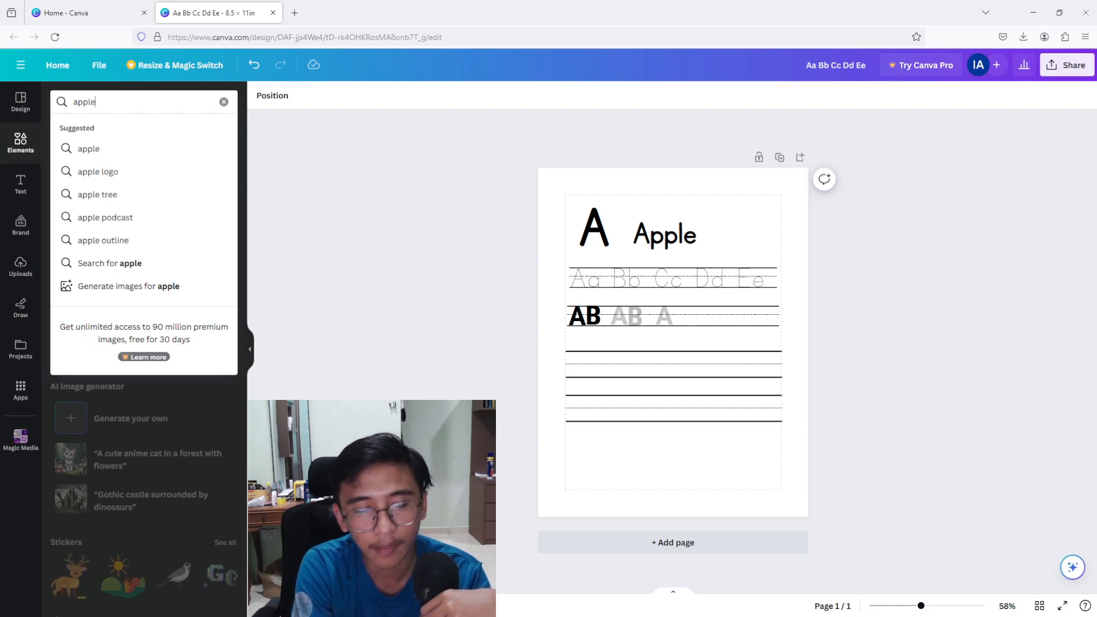
{"action": "key", "text": "Return"}
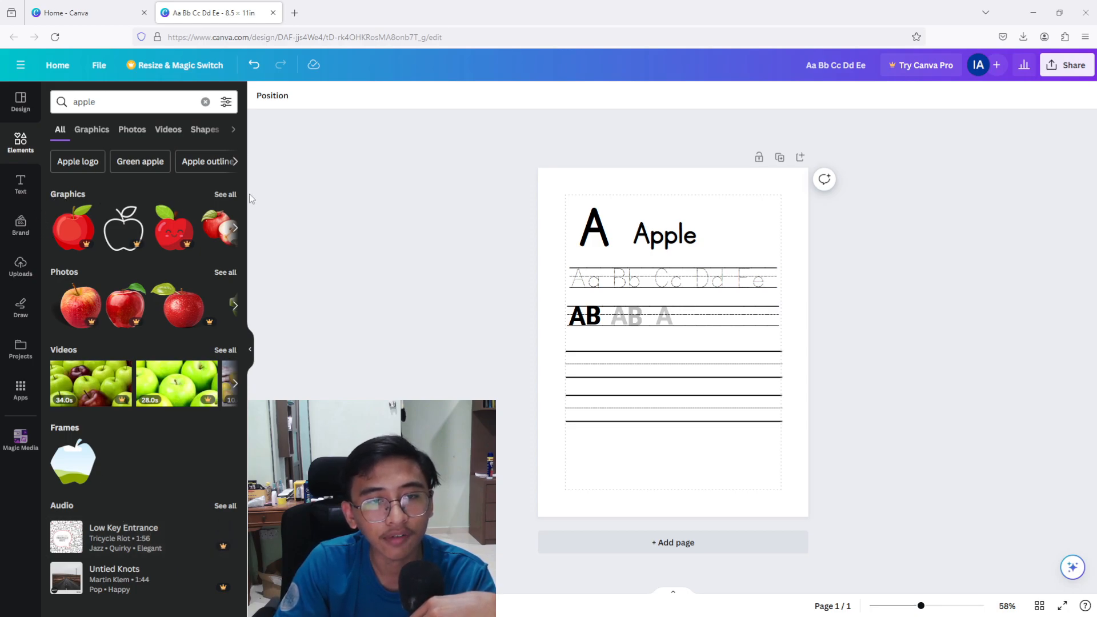
- Browse the apple graphics, add the outlined apple with a leaf, and place it beside the word "Apple" in the heading
{"action": "left_click", "coordinate": [225, 194]}
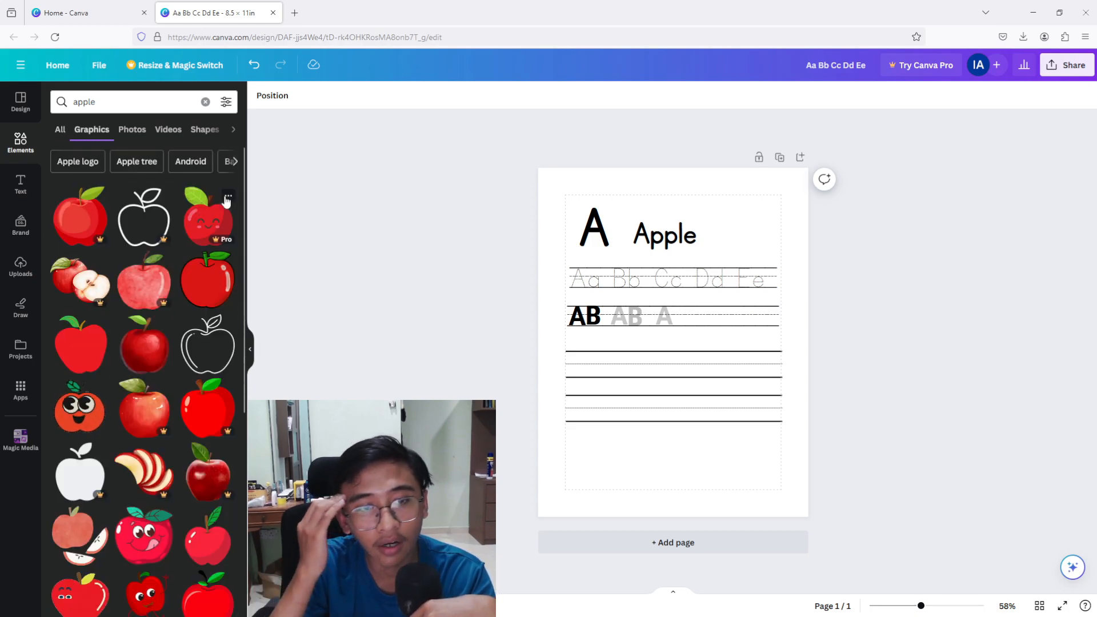
{"action": "scroll", "coordinate": [166, 412], "scroll_direction": "down", "scroll_amount": 3}
{"action": "scroll", "coordinate": [165, 412], "scroll_direction": "down", "scroll_amount": 5}
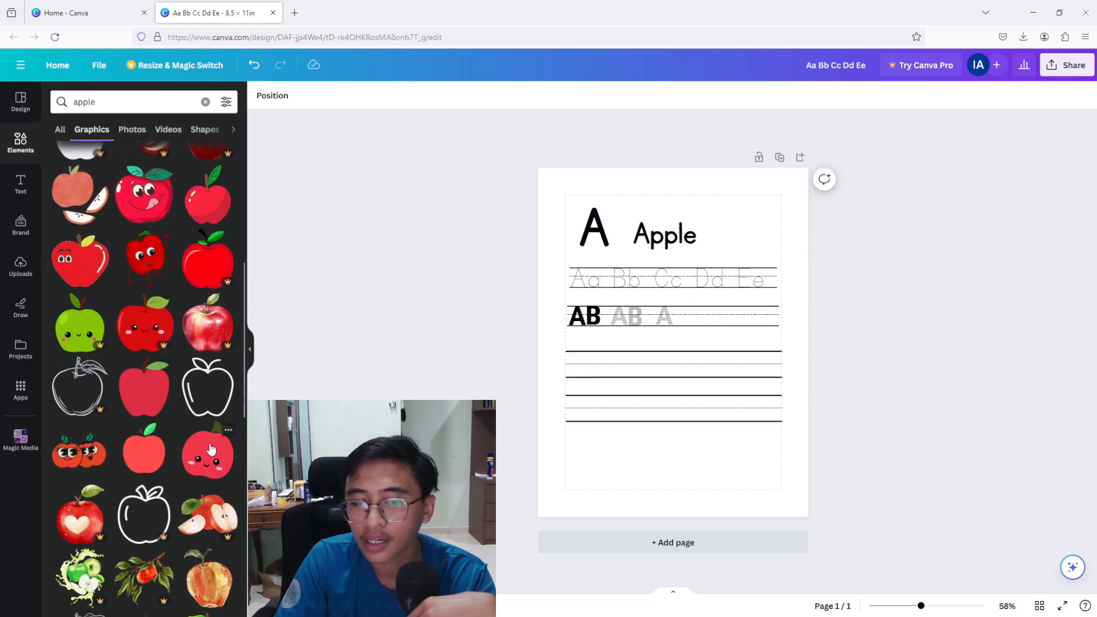
{"action": "scroll", "coordinate": [211, 449], "scroll_direction": "up", "scroll_amount": 3}
{"action": "scroll", "coordinate": [211, 449], "scroll_direction": "up", "scroll_amount": 4}
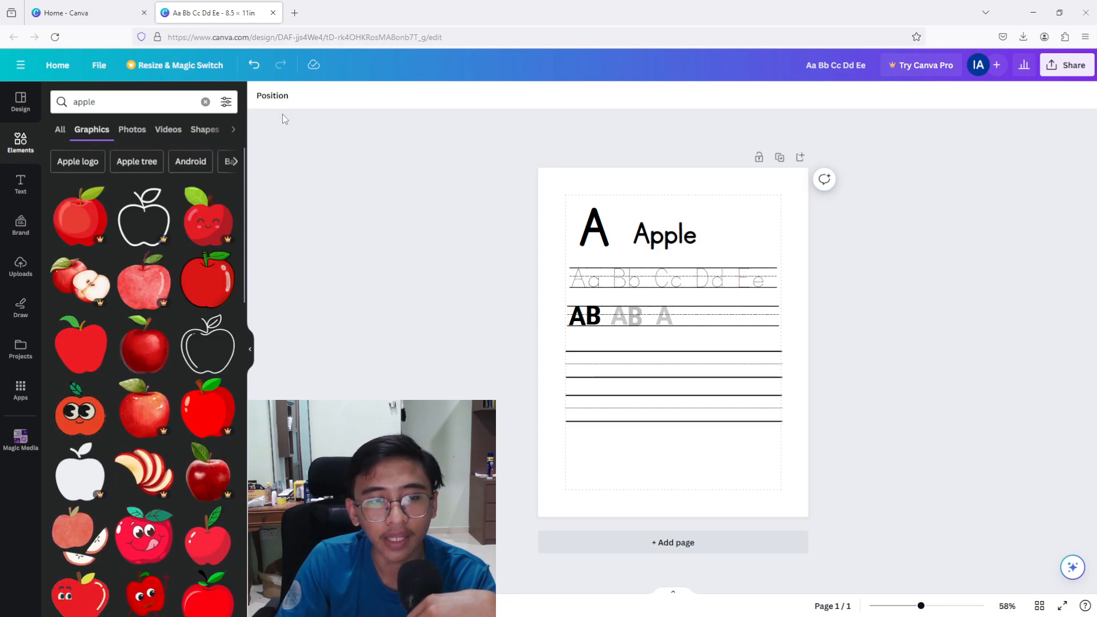
{"action": "left_click", "coordinate": [211, 364]}
{"action": "left_click_drag", "start_coordinate": [719, 395], "coordinate": [722, 236]}
{"action": "left_click", "coordinate": [905, 136]}
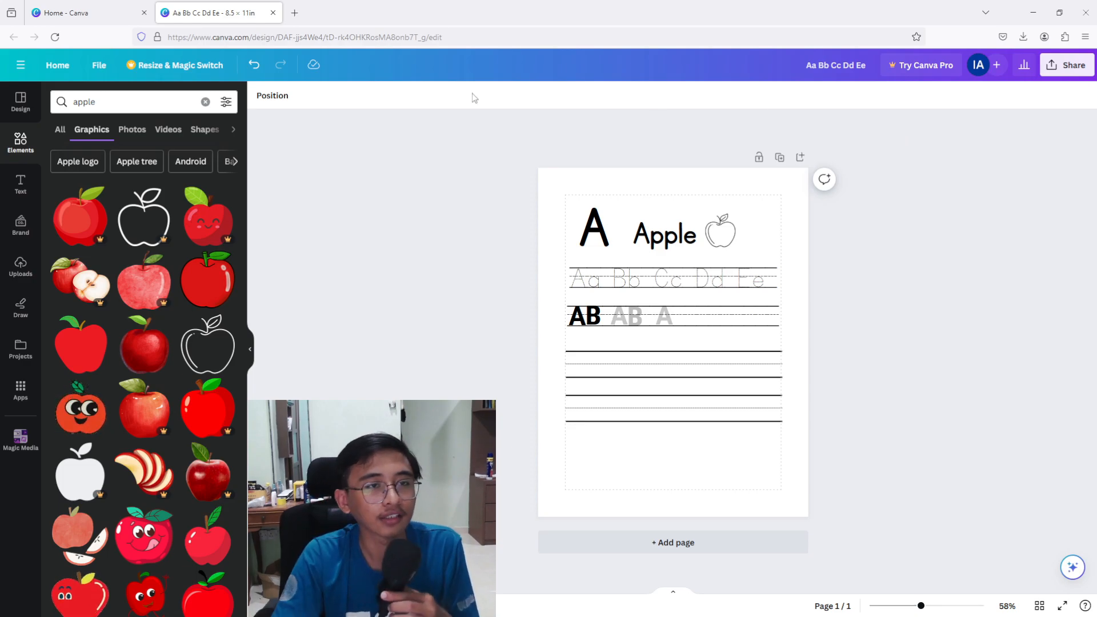
- Apply the lowercase "a" page of the Alphabet Tracing bundle Worksheet template to the current page and add a blank page after it
{"action": "left_click", "coordinate": [28, 113]}
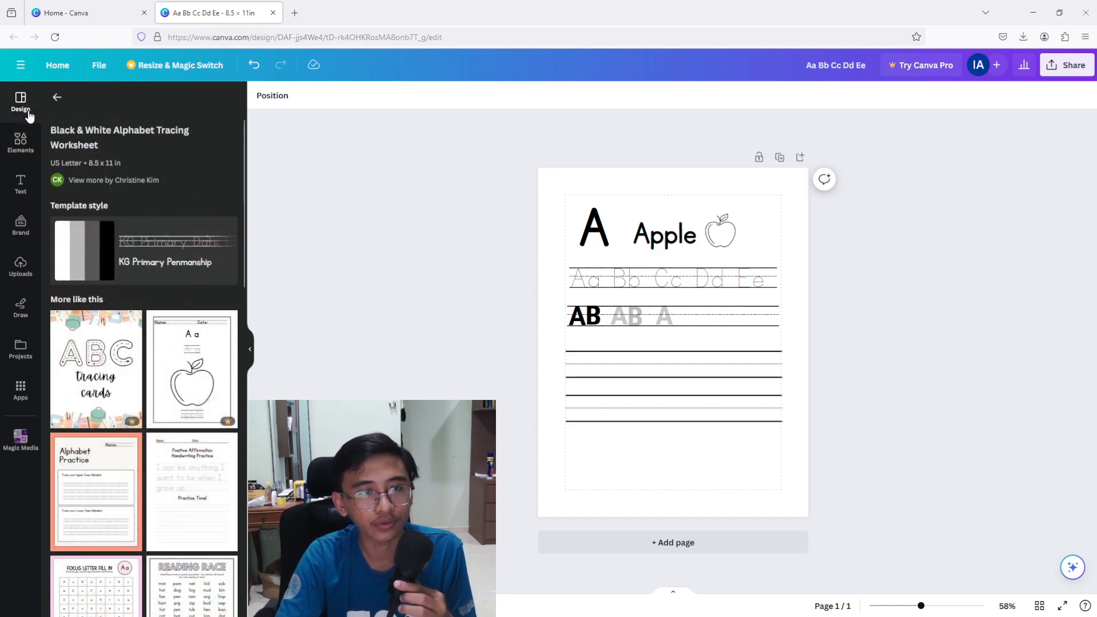
{"action": "left_click", "coordinate": [59, 99]}
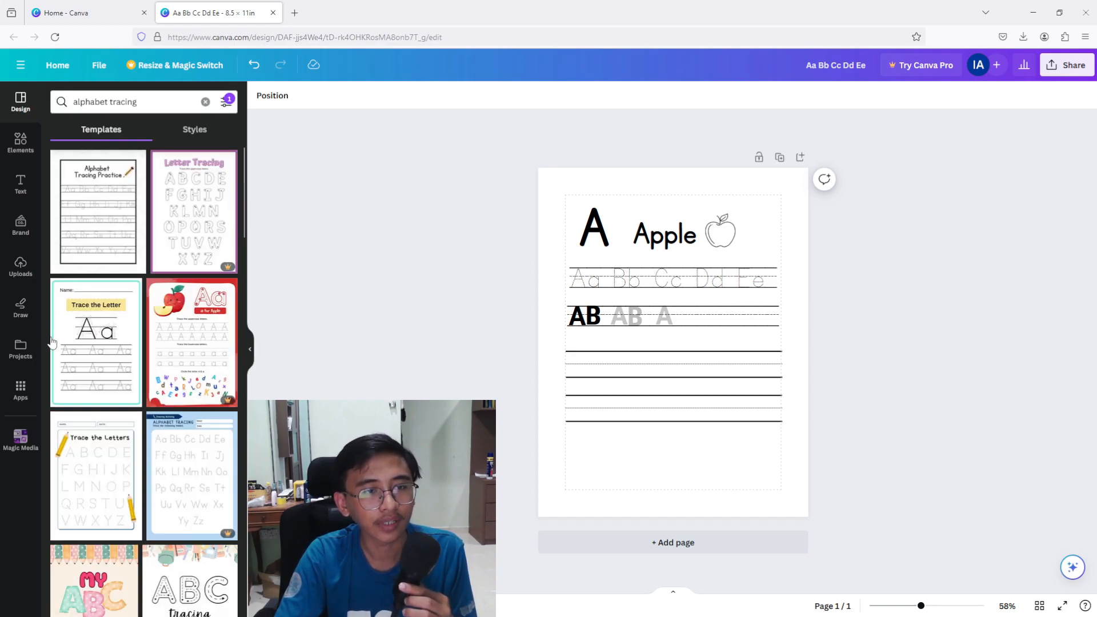
{"action": "scroll", "coordinate": [125, 482], "scroll_direction": "down", "scroll_amount": 4}
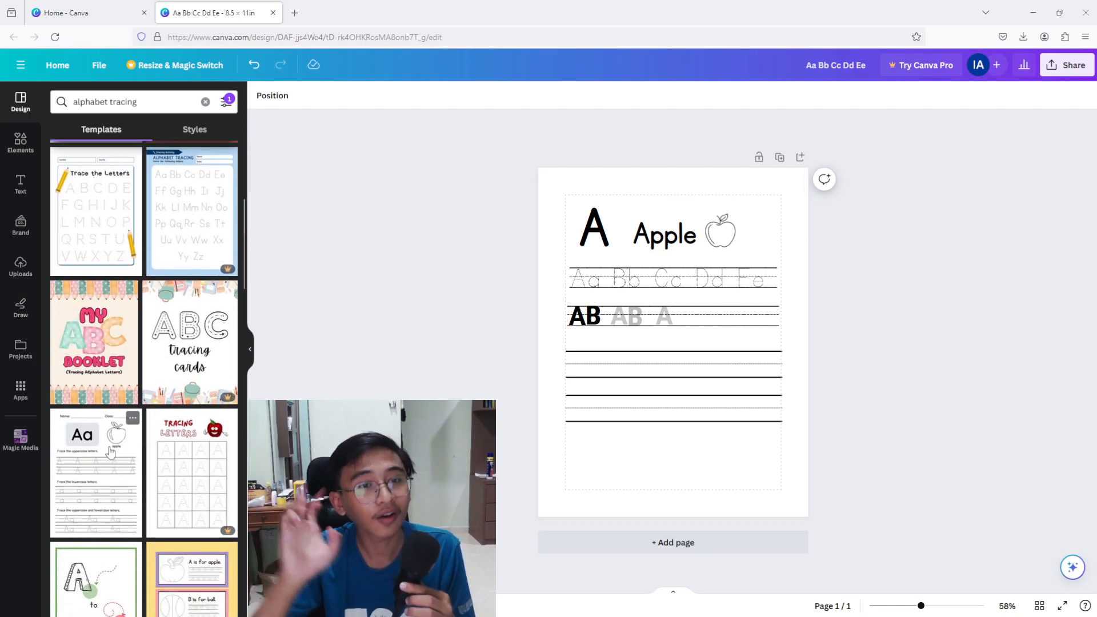
{"action": "left_click", "coordinate": [111, 452]}
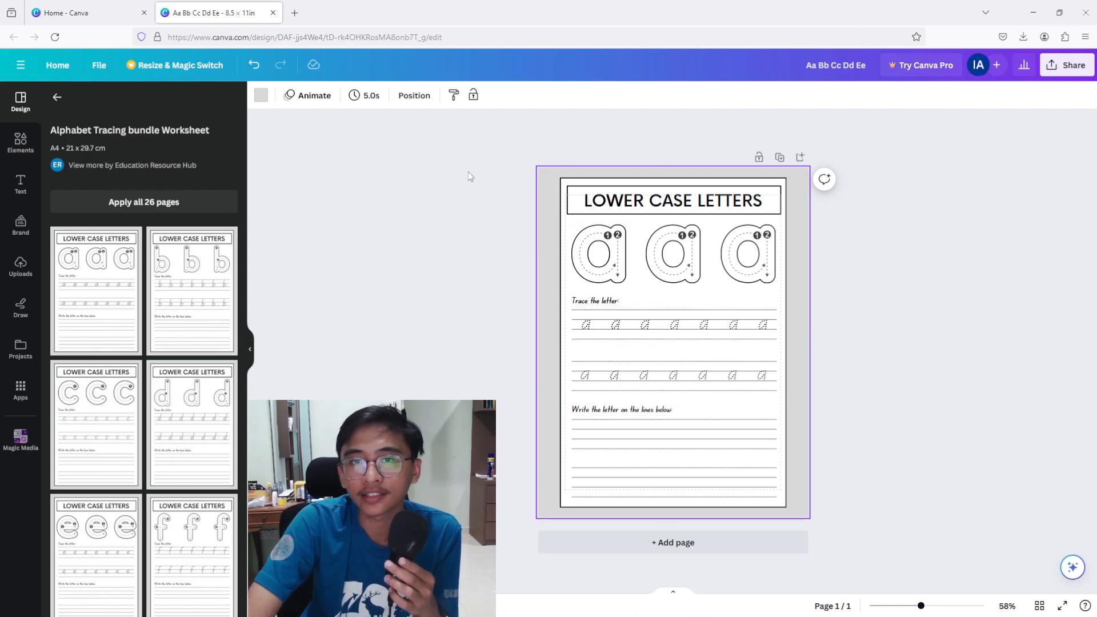
{"action": "left_click", "coordinate": [799, 157]}
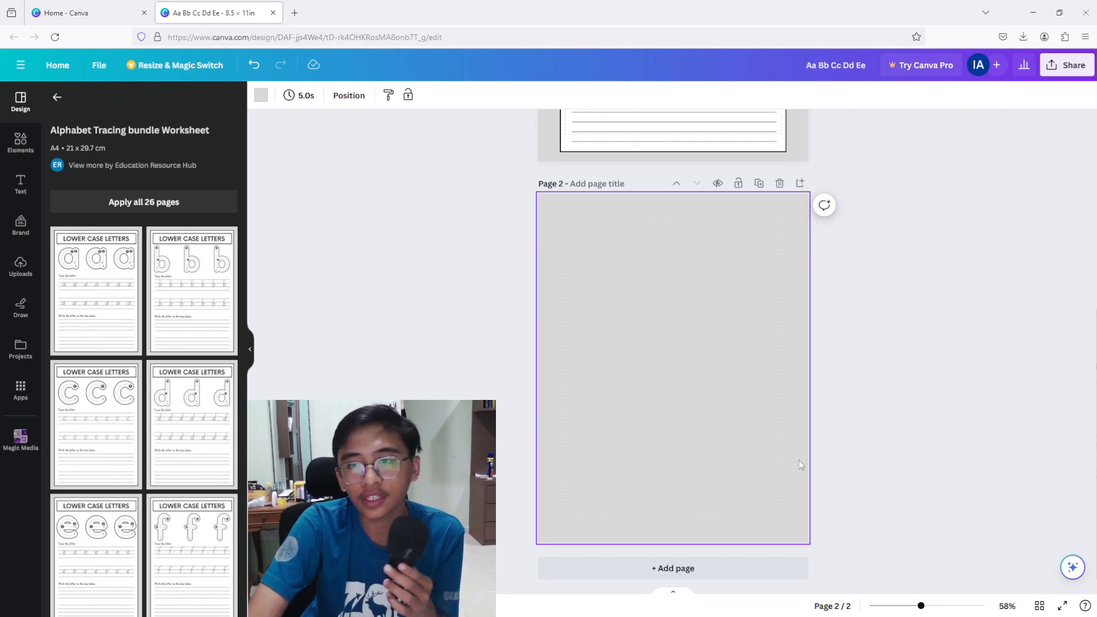
{"action": "scroll", "coordinate": [876, 454], "scroll_direction": "up", "scroll_amount": 4}
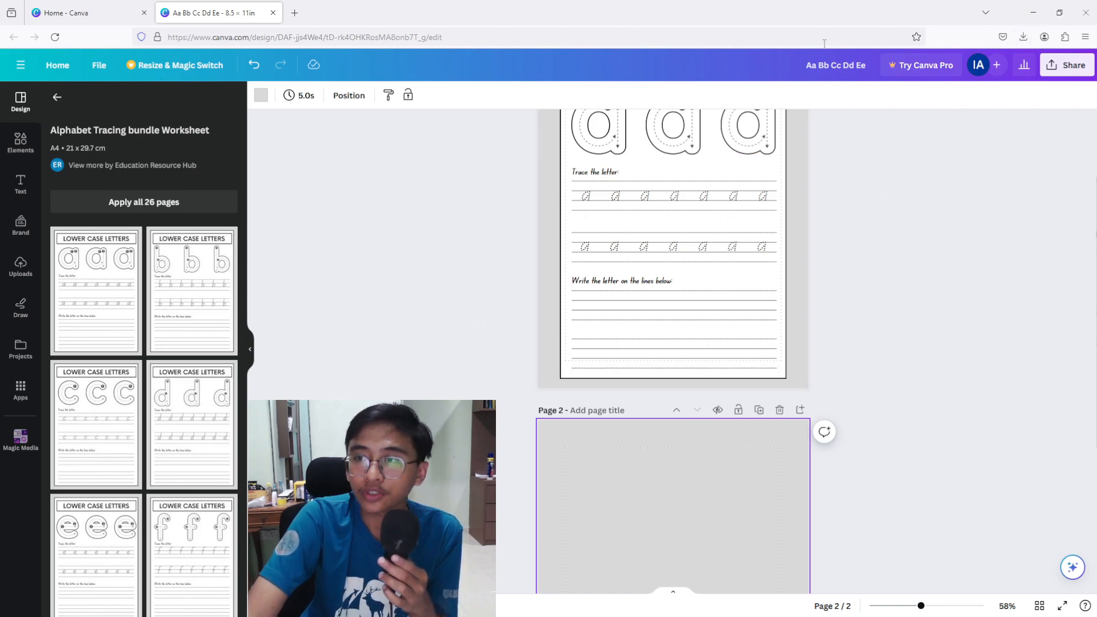
- Open the design's download settings and set the file type to PDF Print
{"action": "left_click", "coordinate": [1073, 71]}
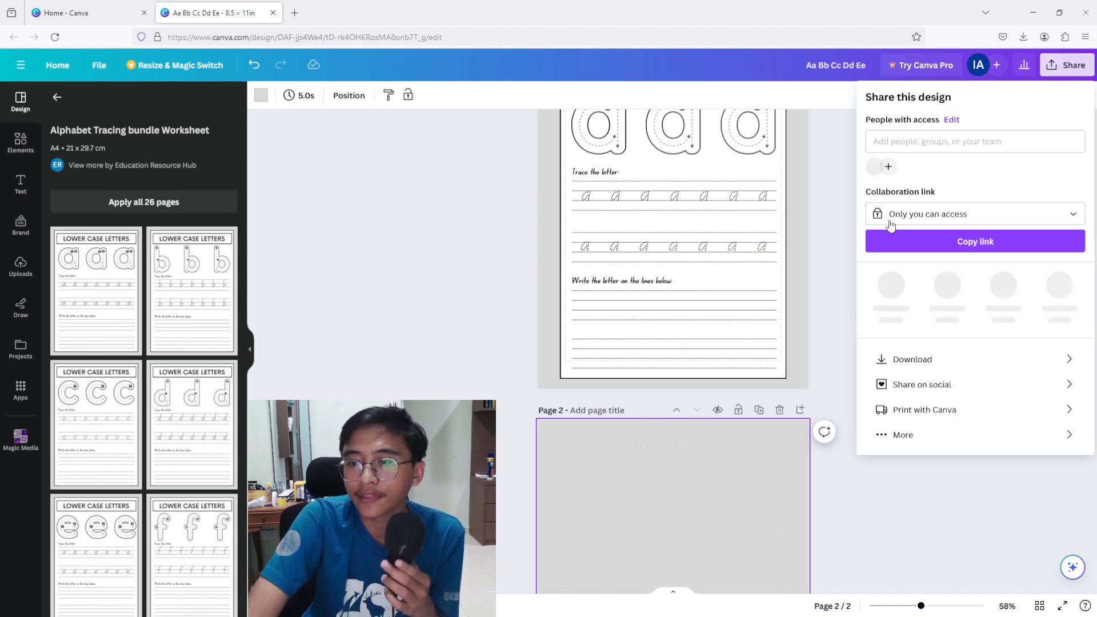
{"action": "left_click", "coordinate": [885, 359]}
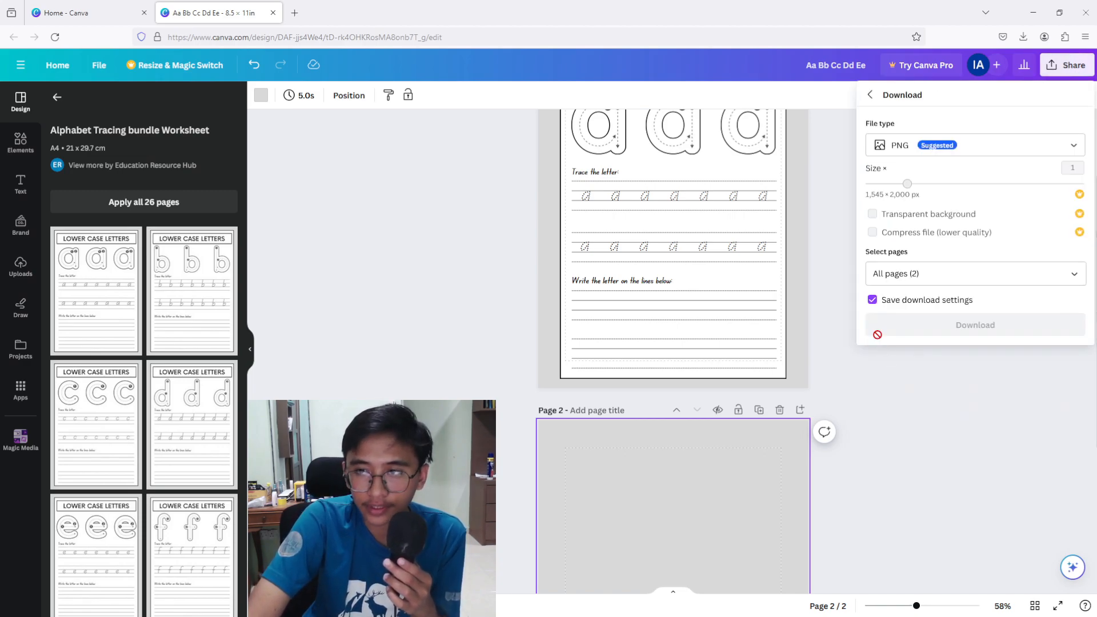
{"action": "left_click", "coordinate": [946, 147]}
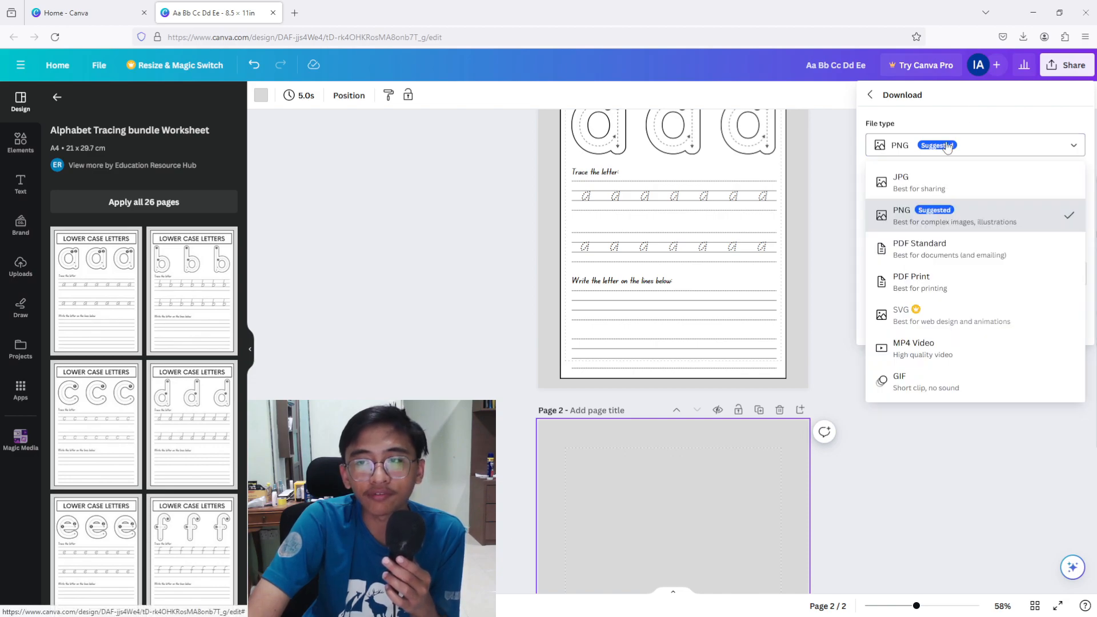
{"action": "left_click", "coordinate": [904, 286]}
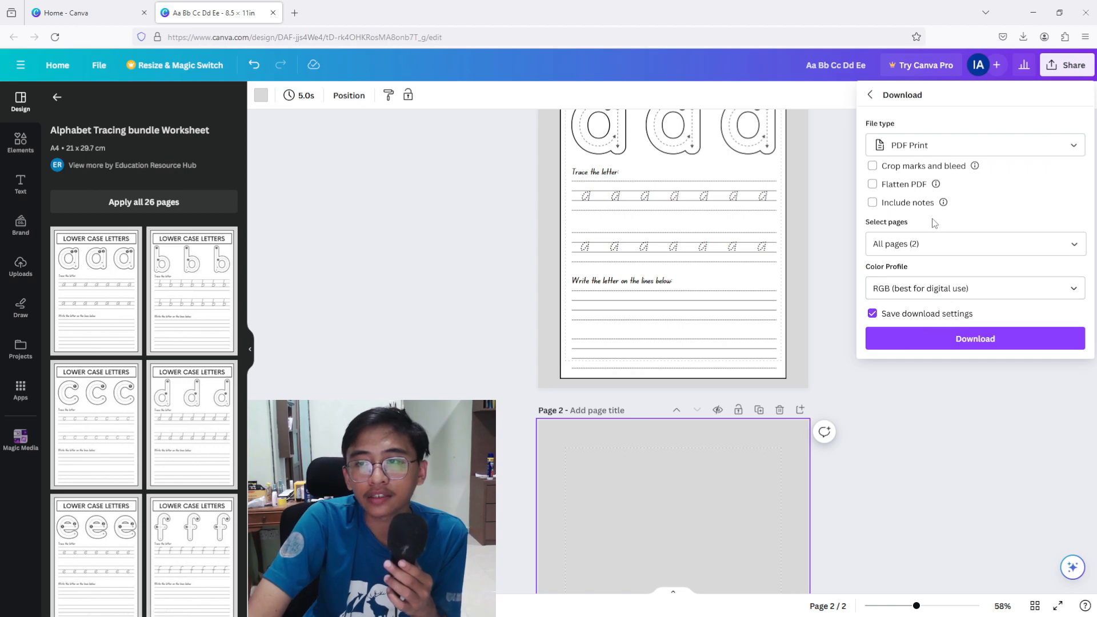